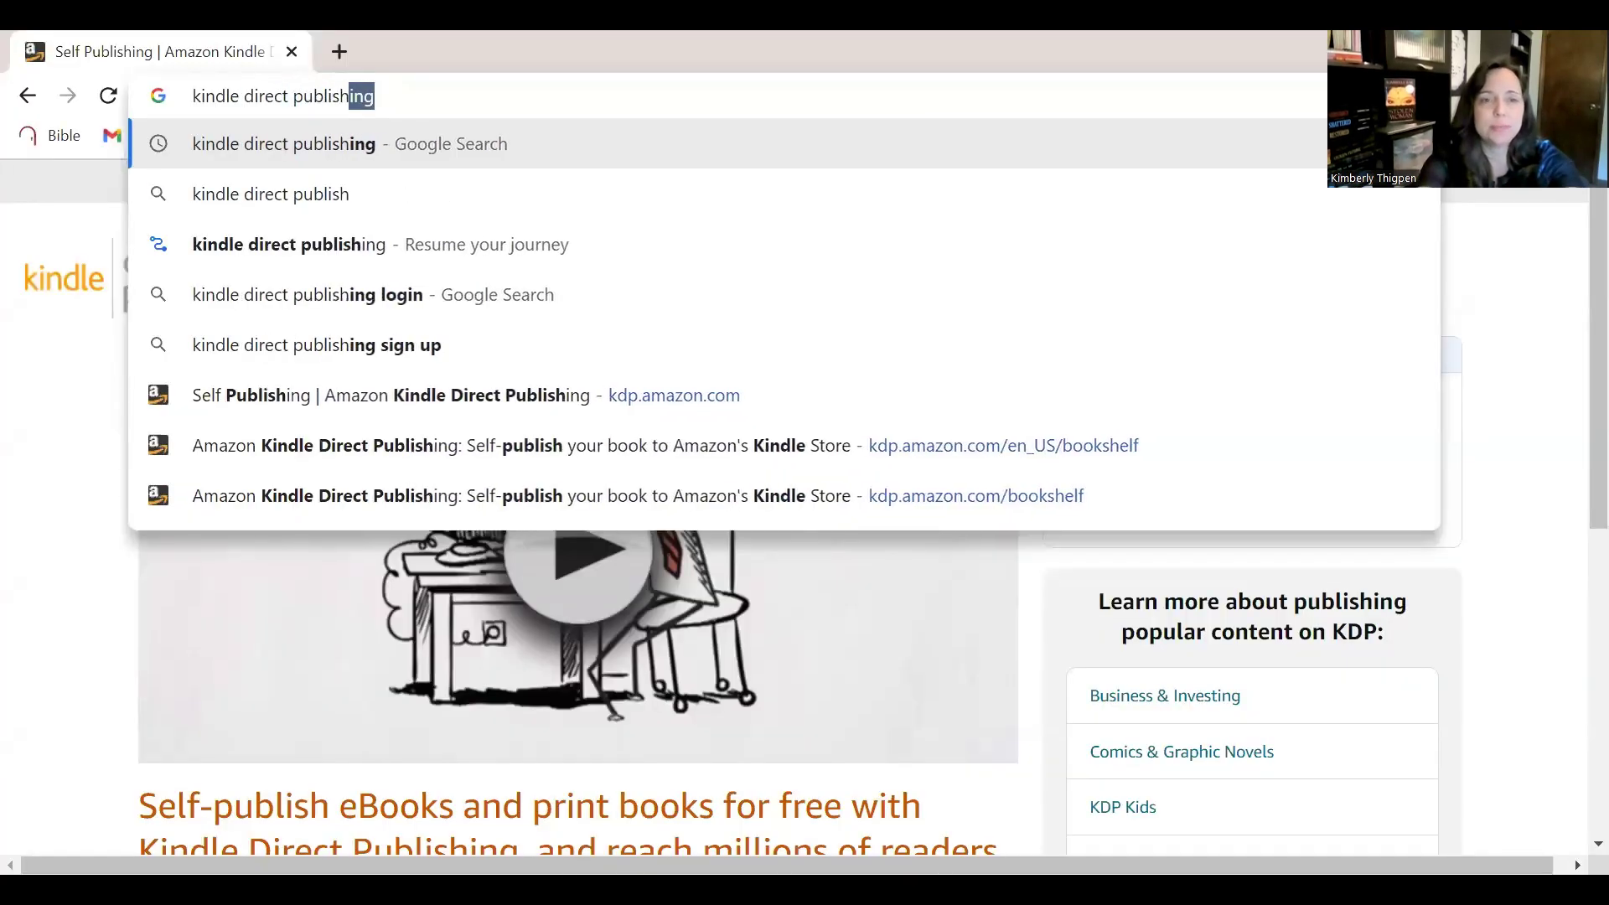
Search Google for 'kindle direct publishing' and open the kdp.amazon.com result.
key(Return)
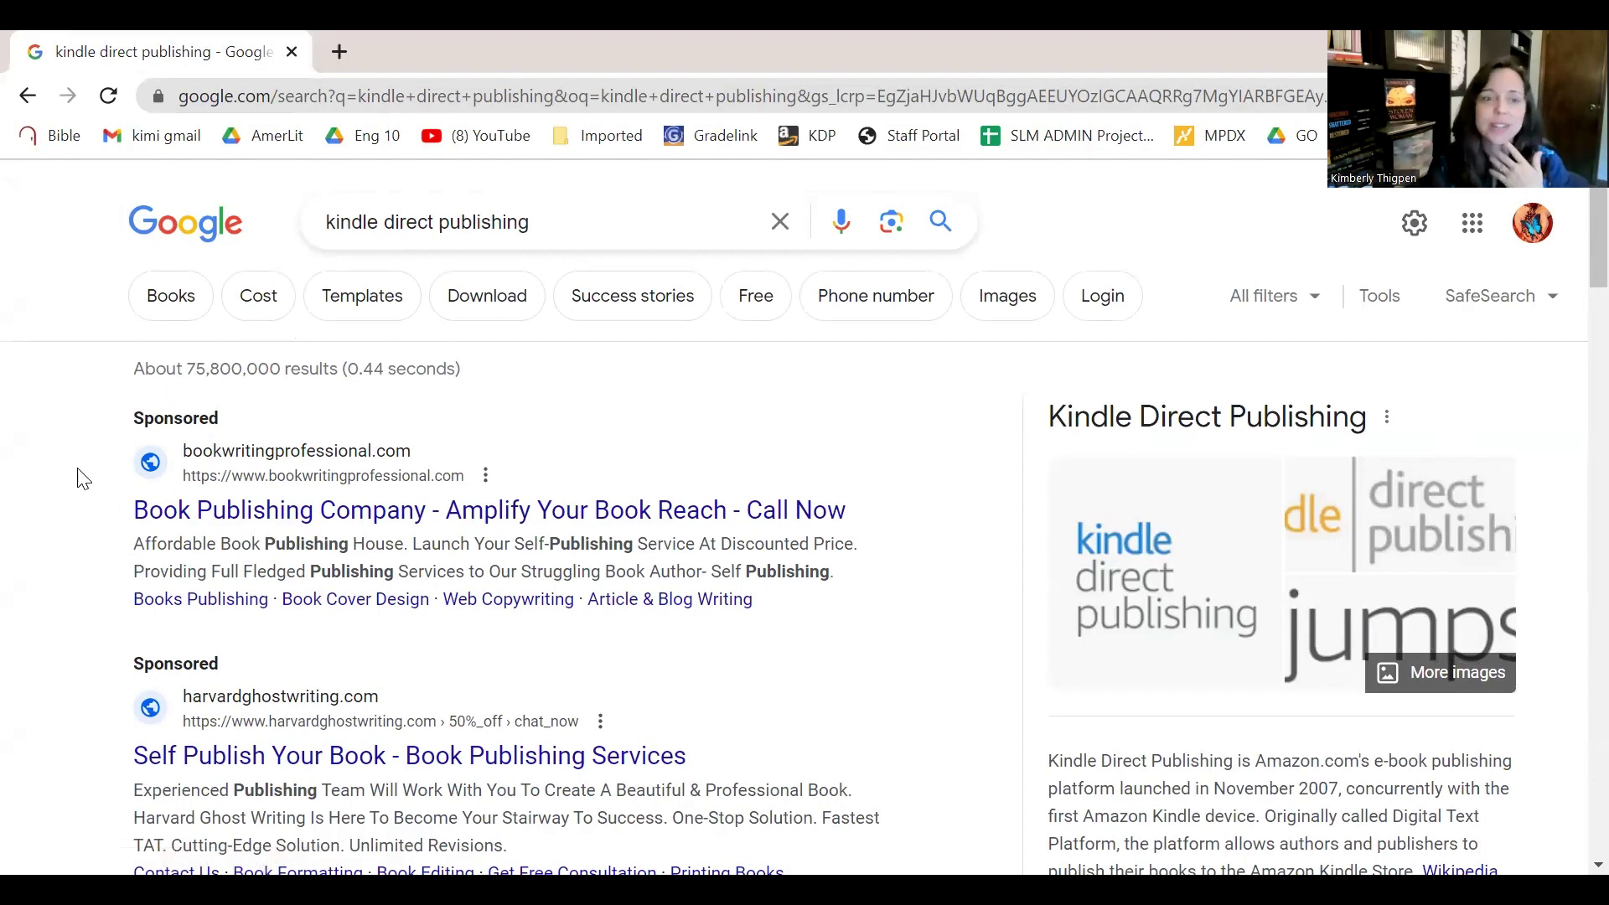
scroll(79, 482, down, 1)
scroll(80, 482, down, 3)
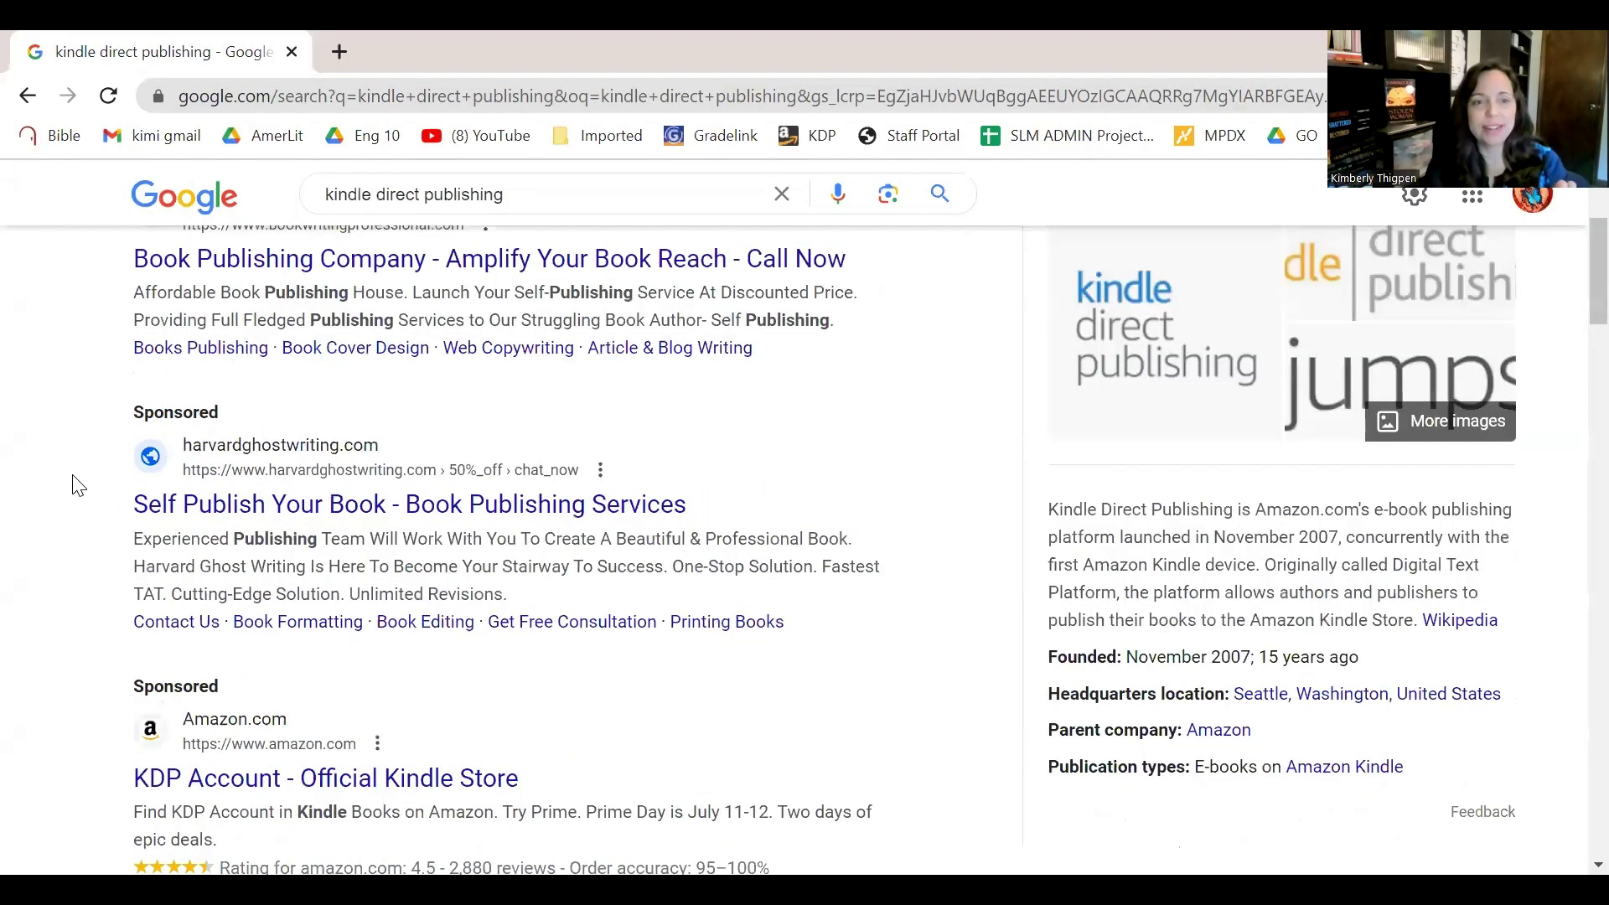
scroll(78, 484, down, 3)
scroll(80, 482, down, 5)
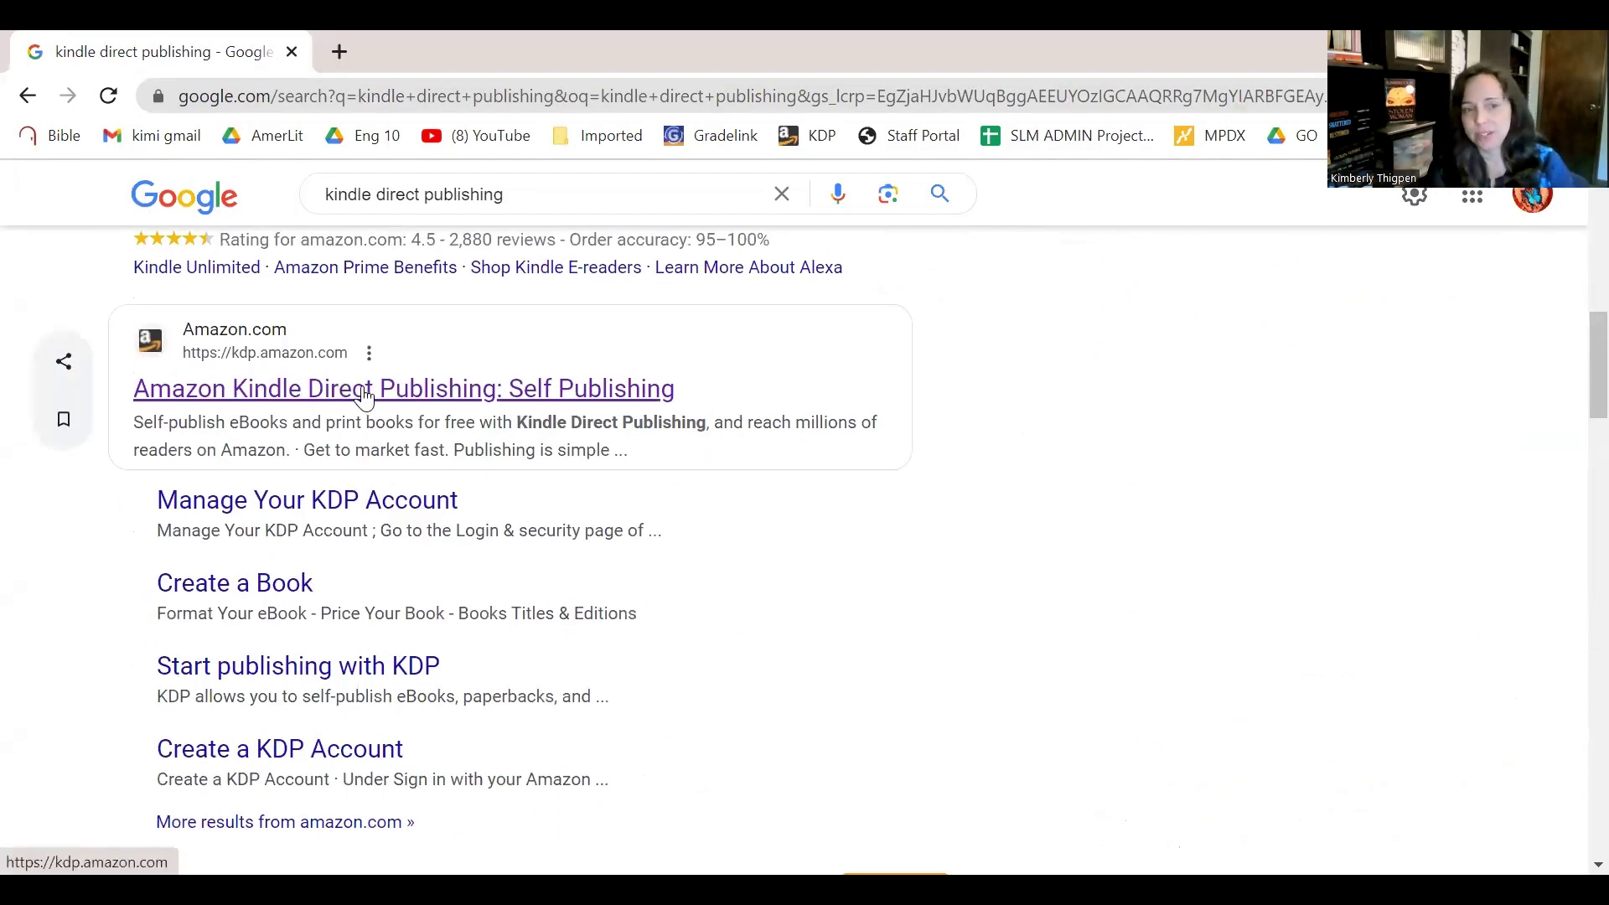
click(364, 390)
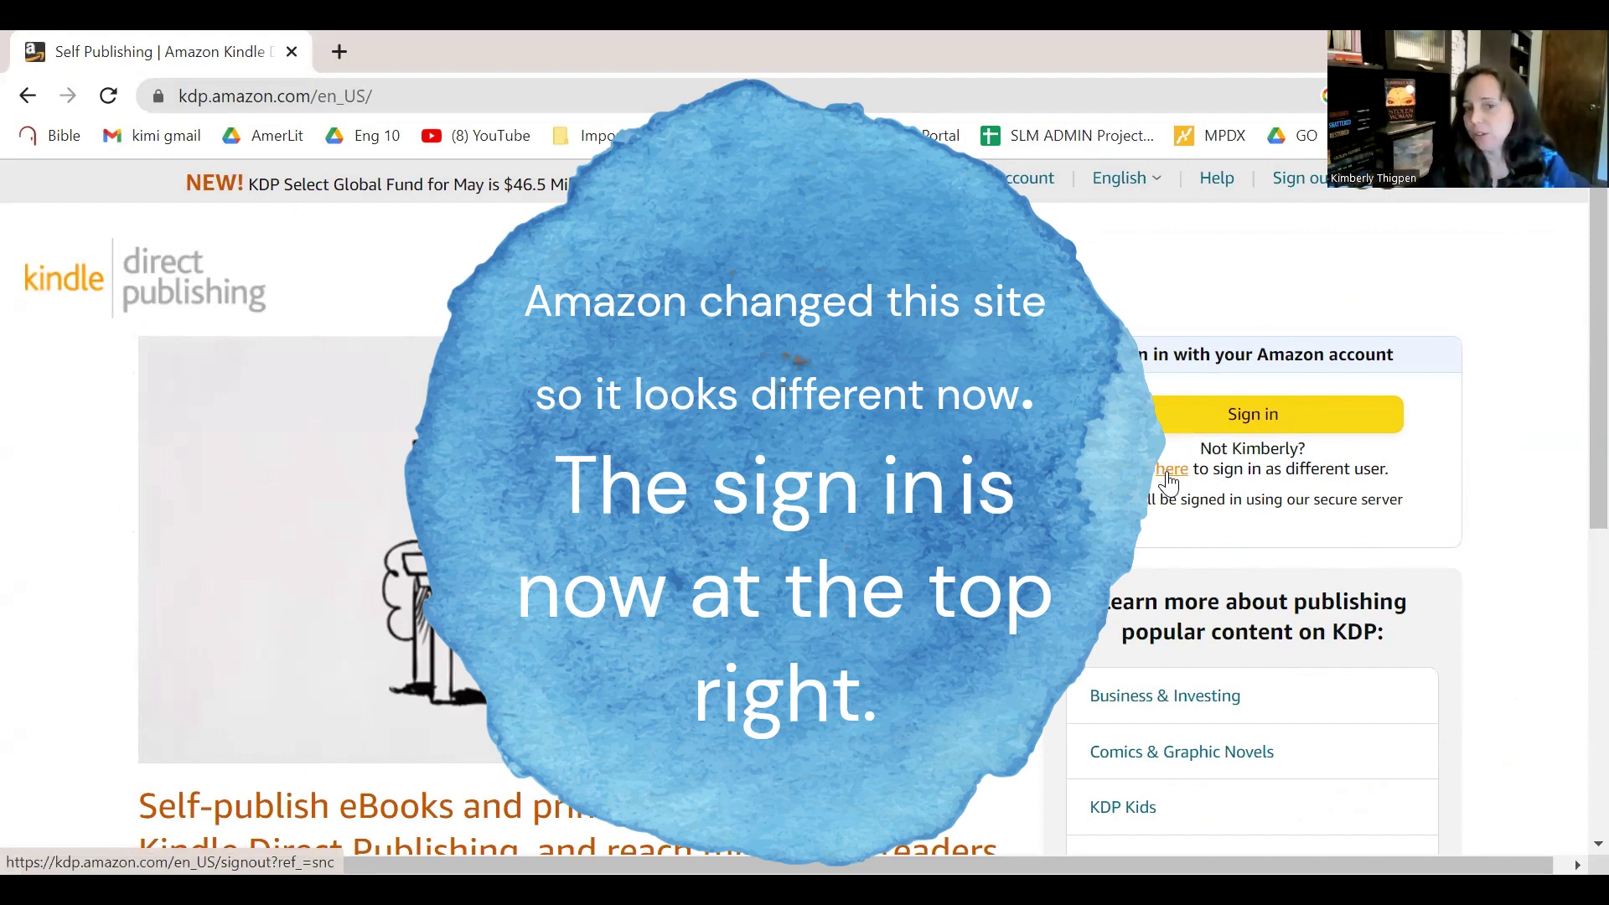
Switch user and sign in to KDP with the Amazon account credentials.
click(1170, 473)
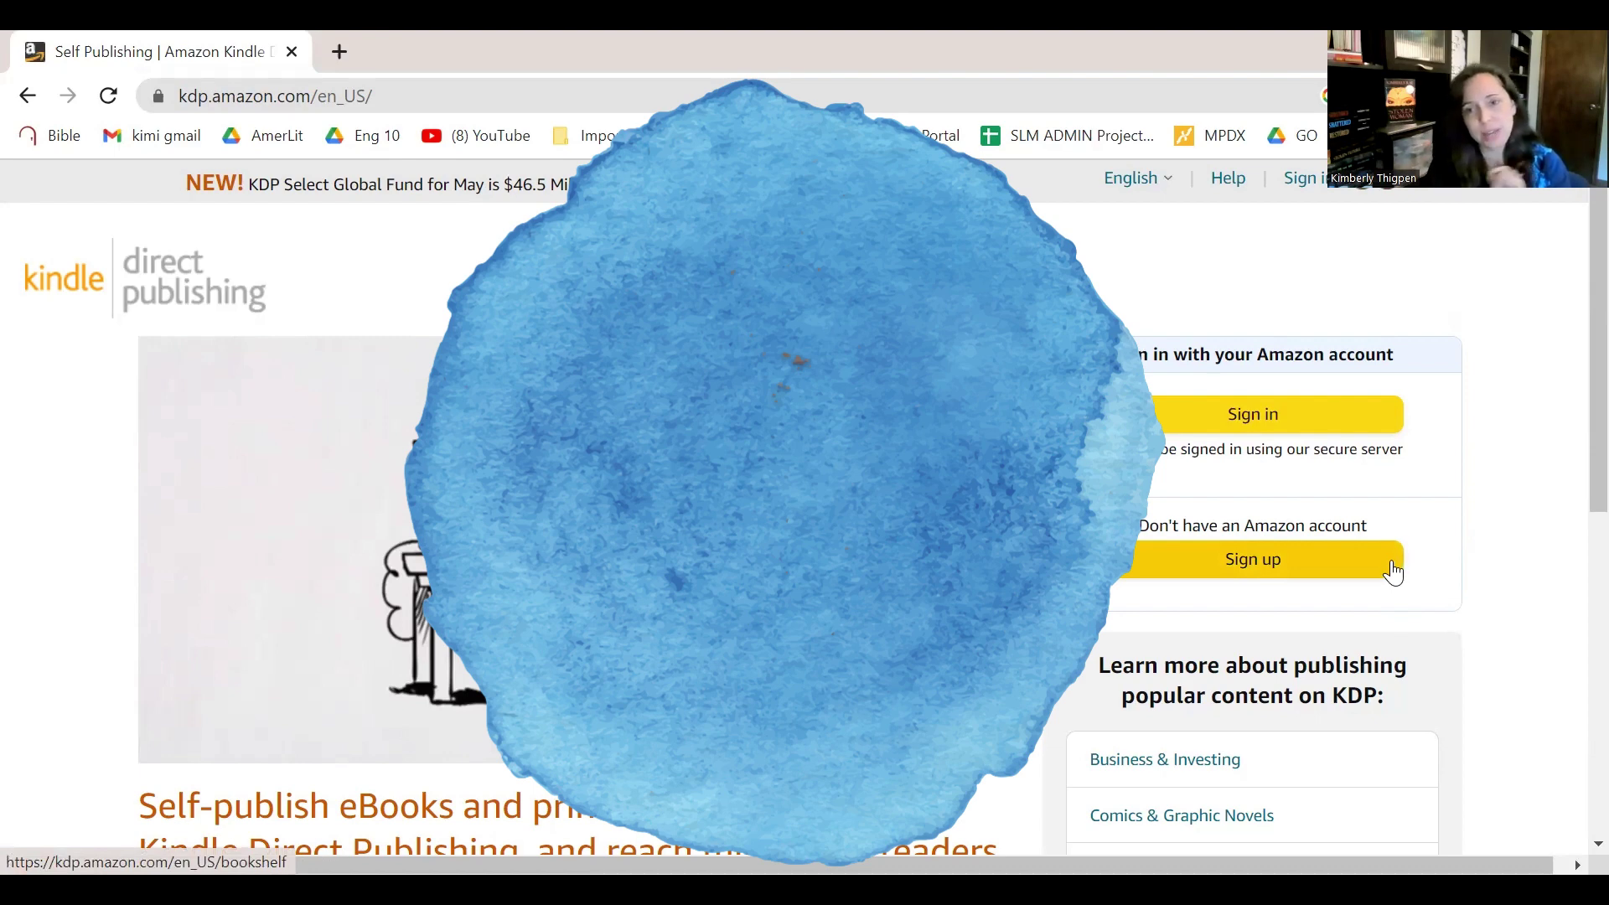
click(1271, 419)
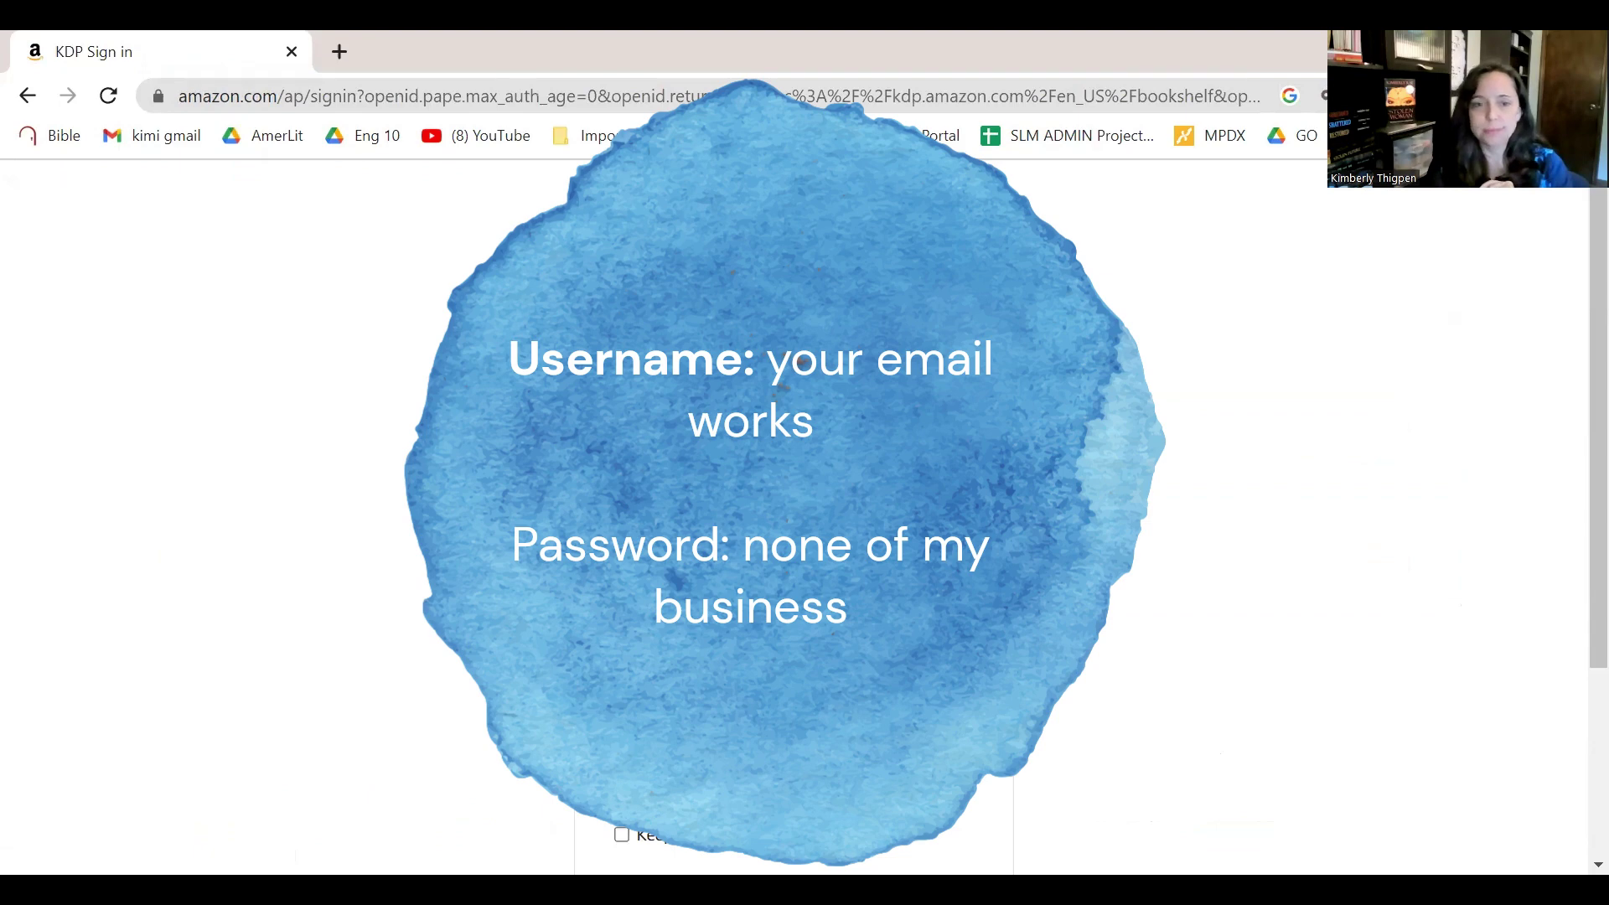
key(Return)
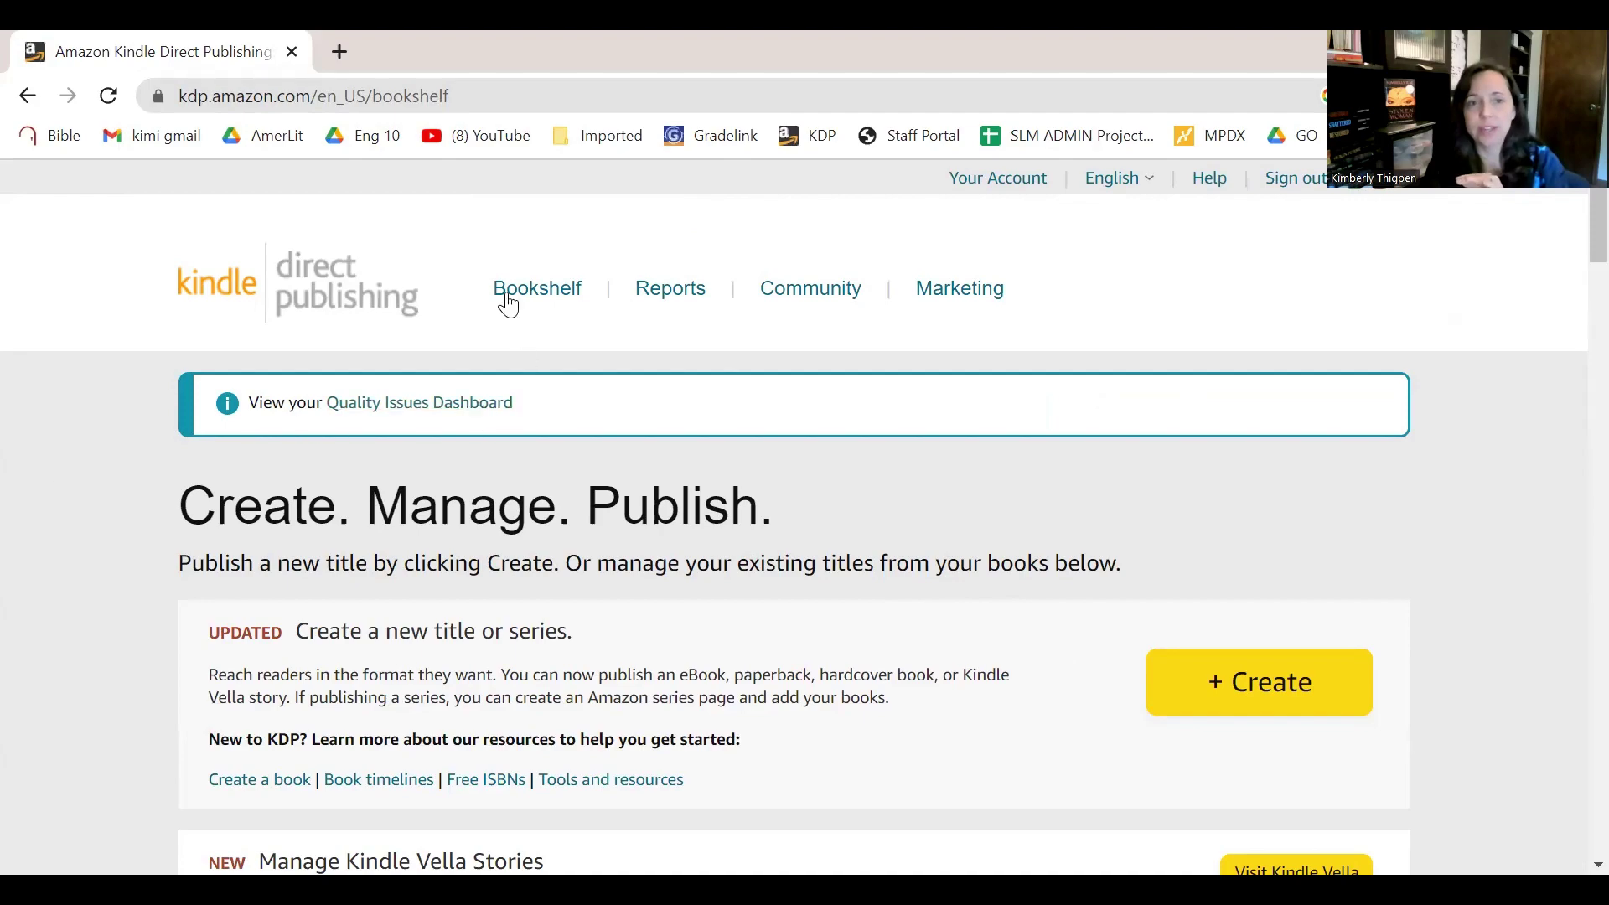
scroll(436, 654, down, 15)
scroll(171, 641, down, 15)
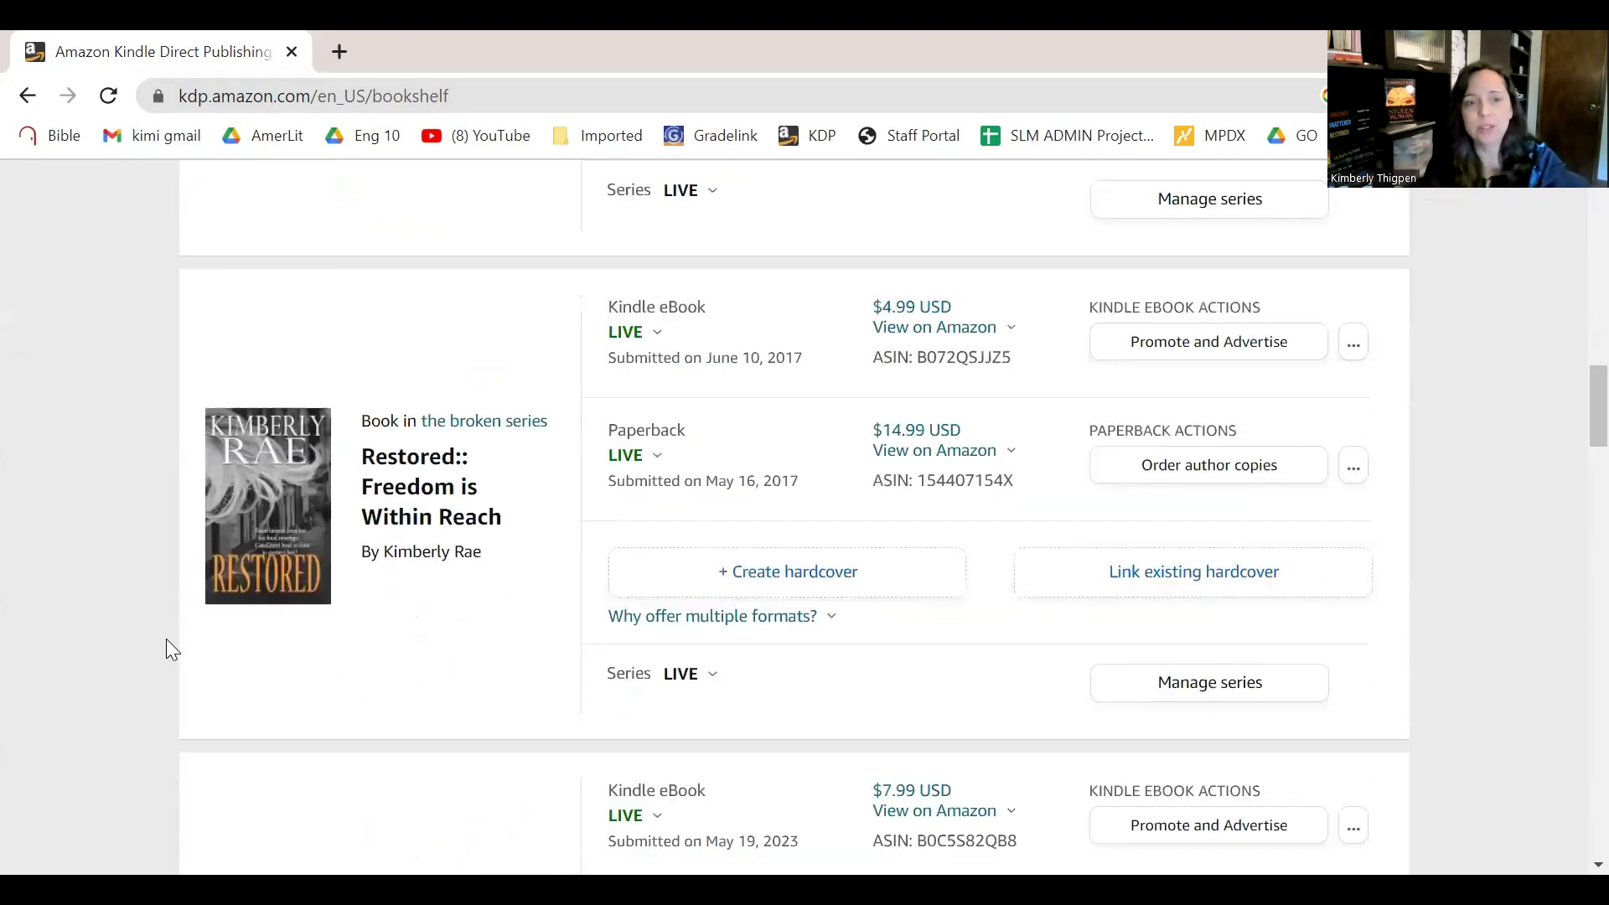
scroll(168, 641, up, 6)
scroll(168, 640, up, 18)
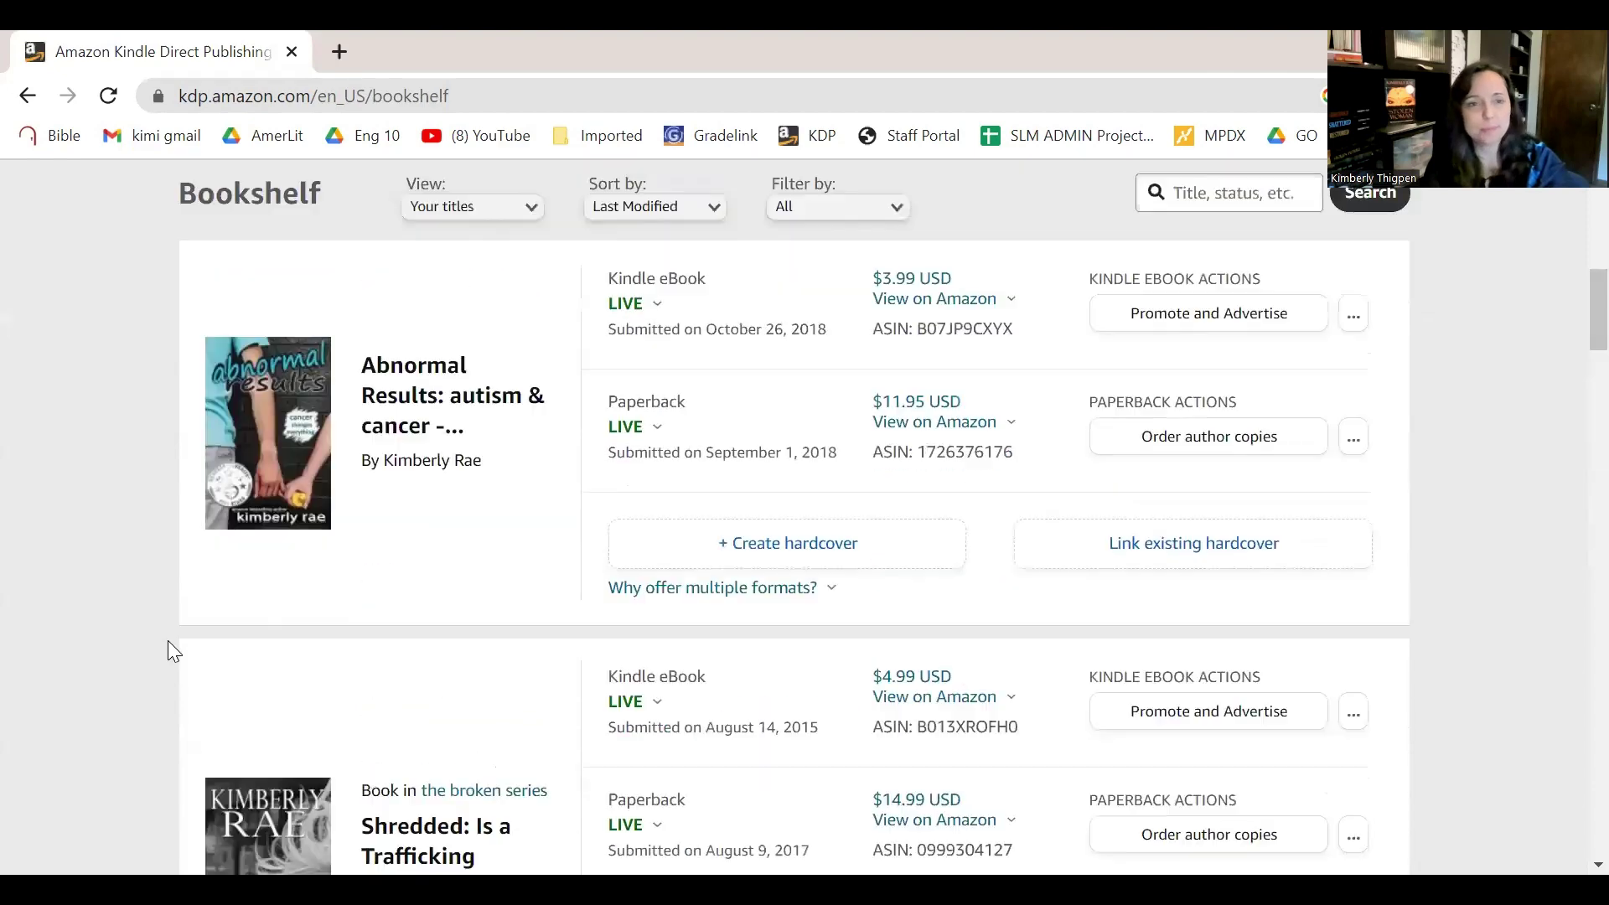
scroll(614, 574, up, 2)
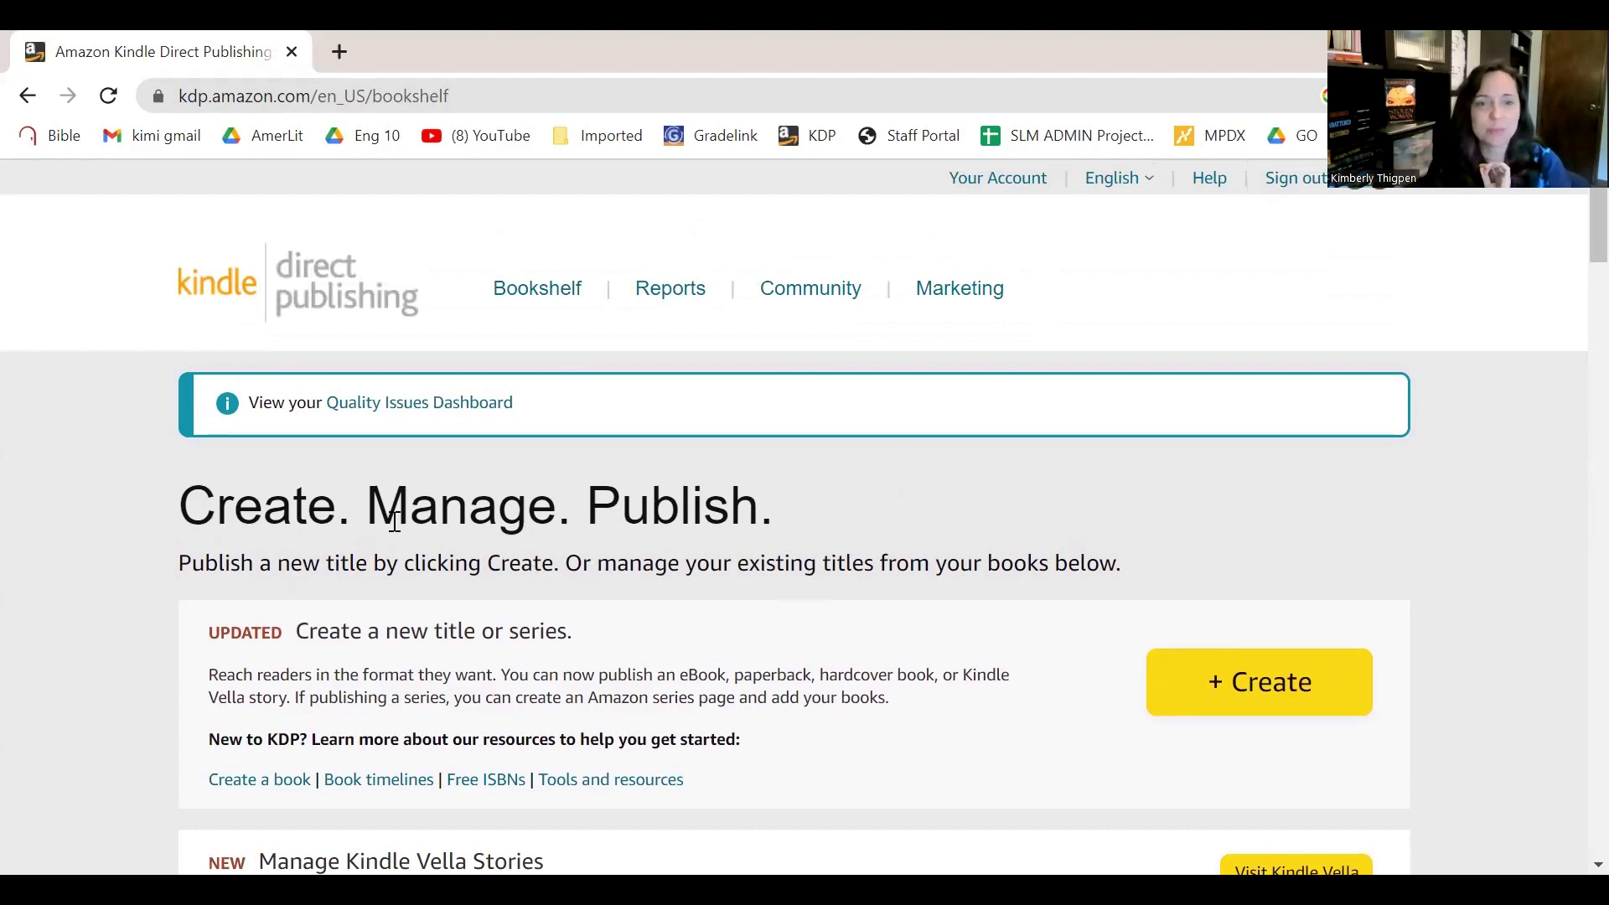
click(670, 295)
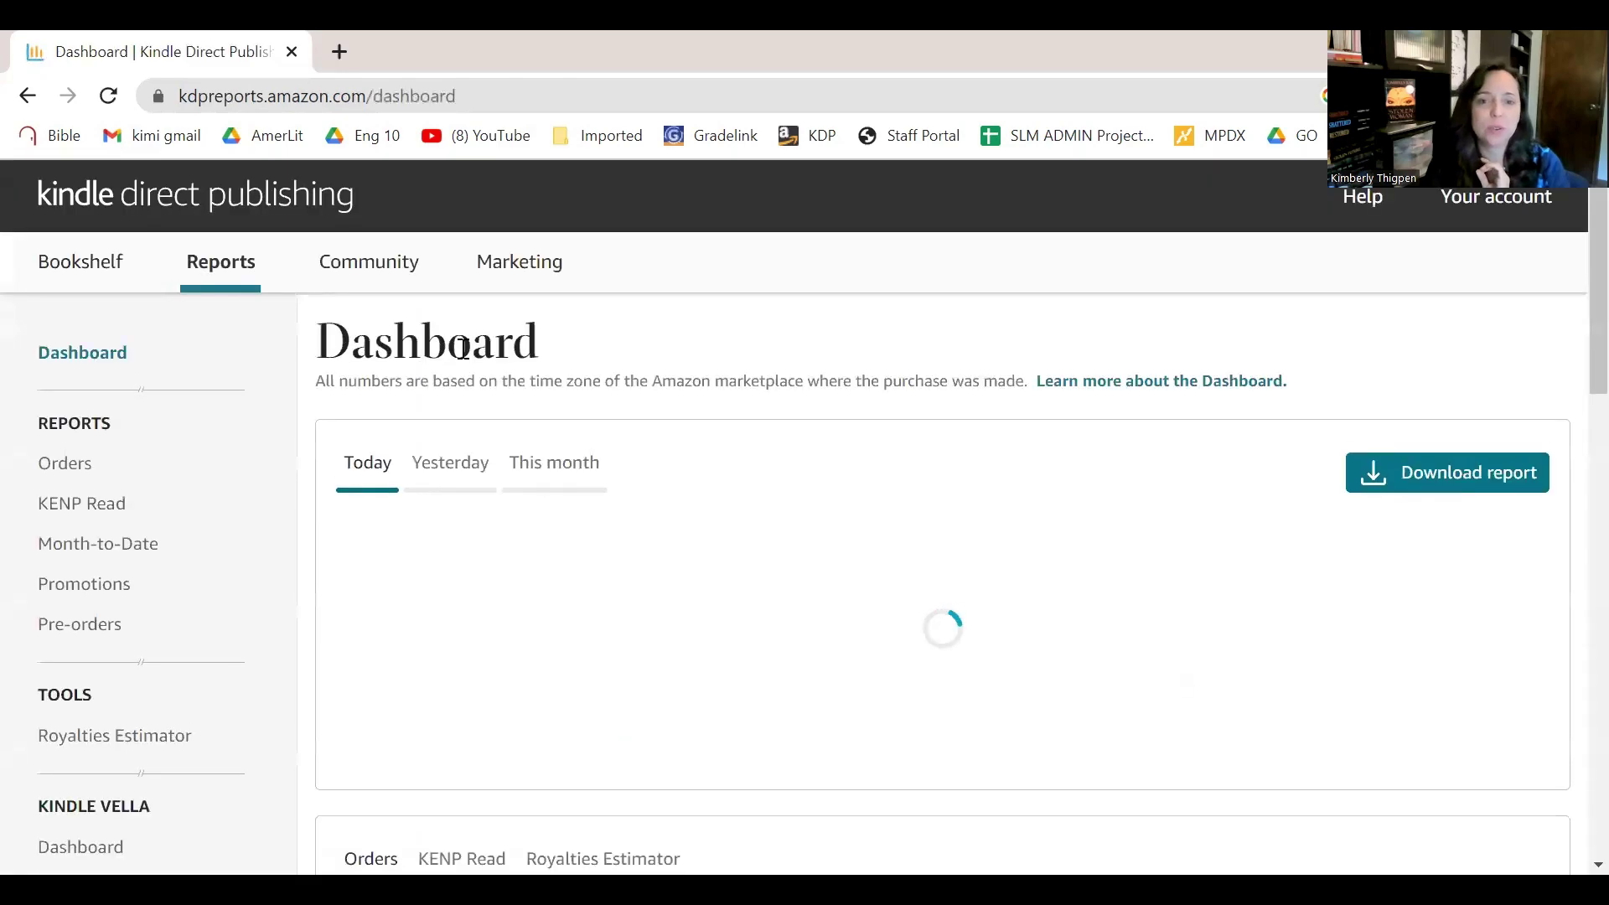
scroll(459, 355, down, 12)
scroll(459, 355, up, 8)
scroll(459, 355, down, 11)
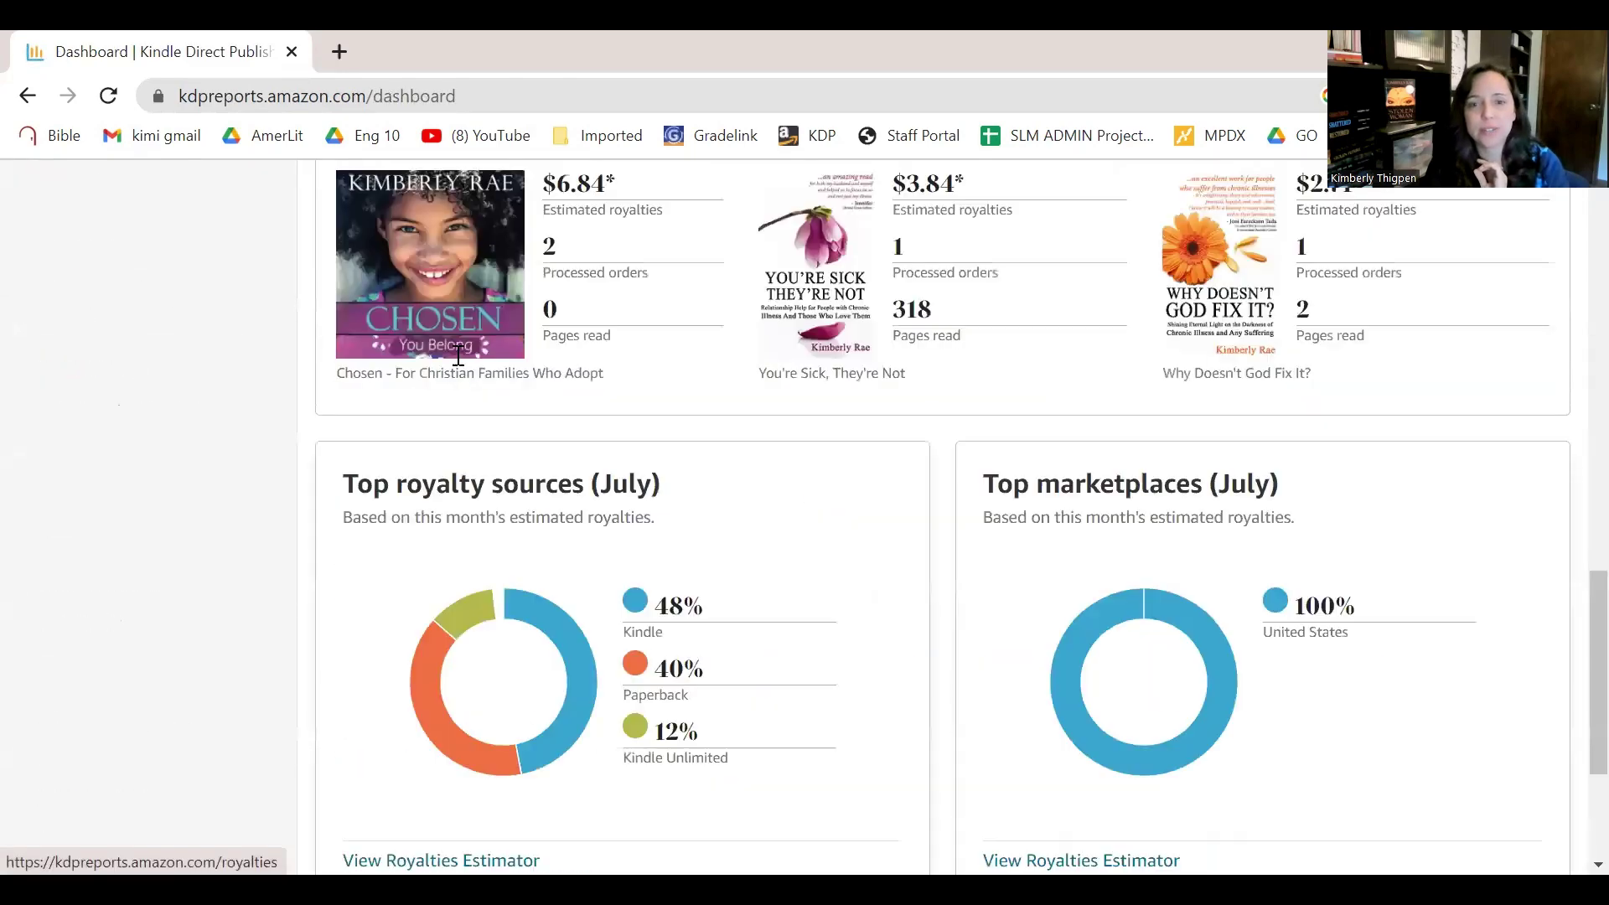
scroll(455, 355, up, 10)
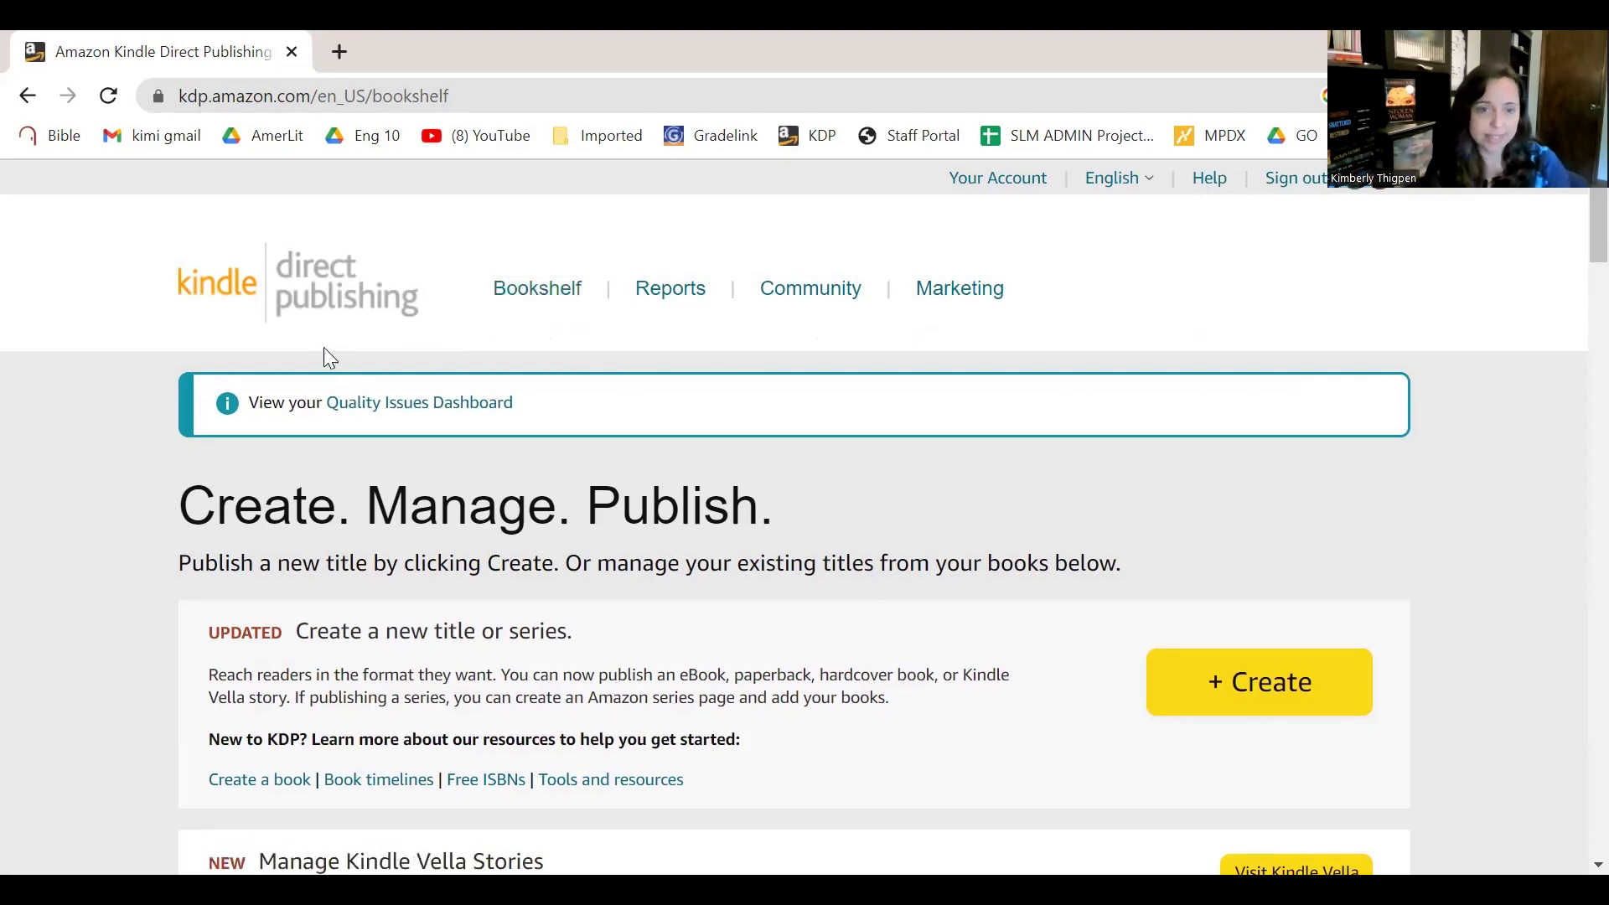
scroll(321, 420, down, 4)
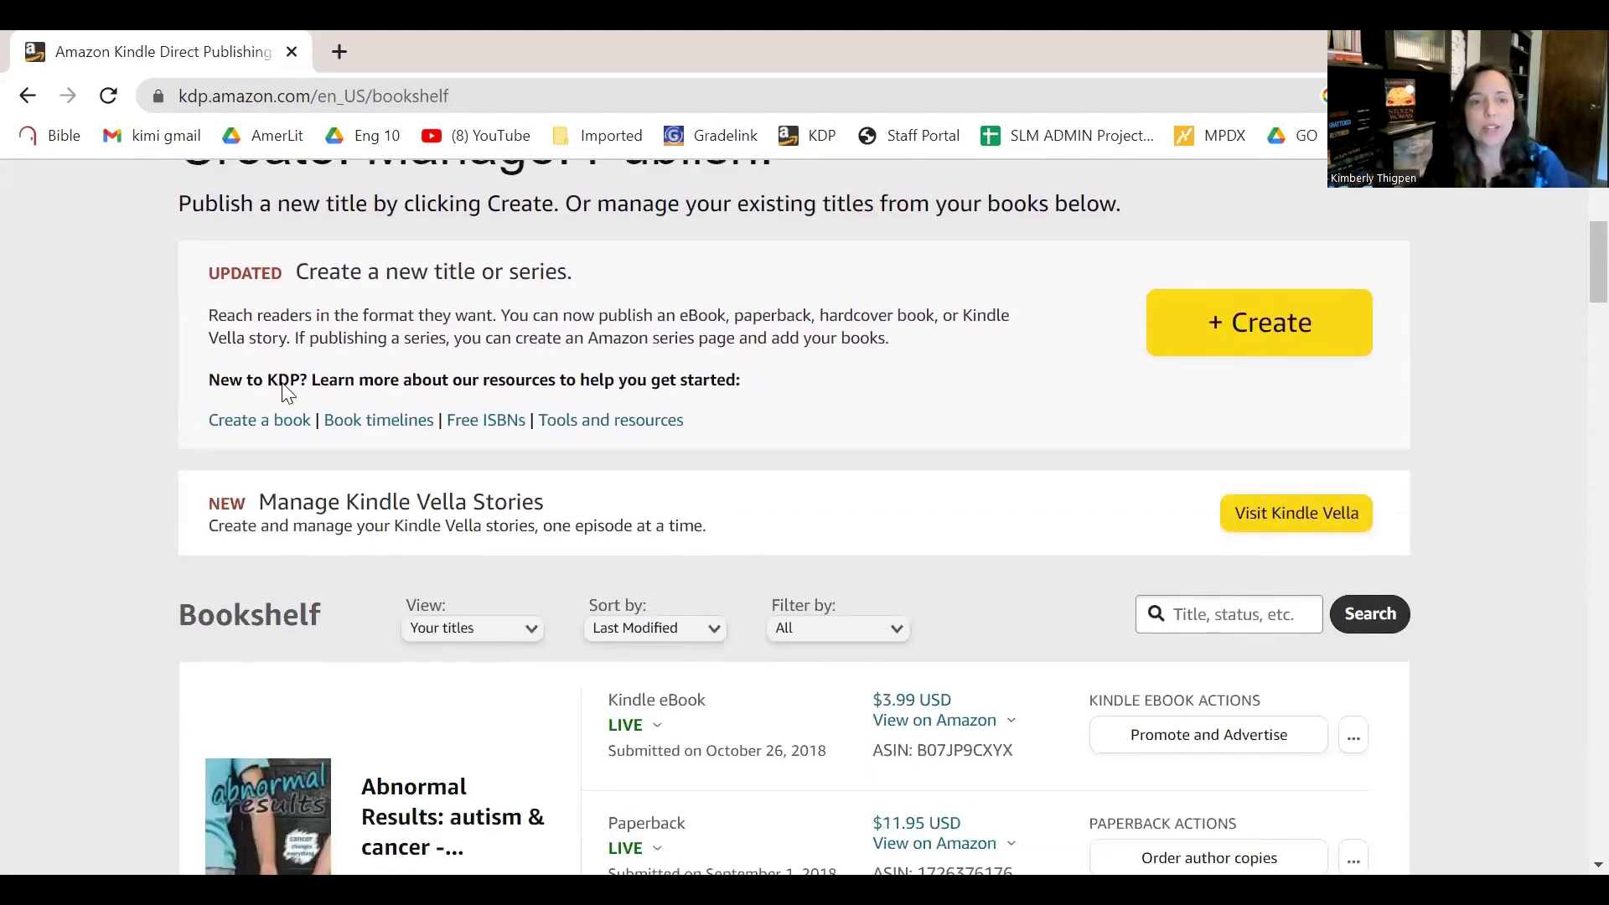
scroll(281, 382, up, 3)
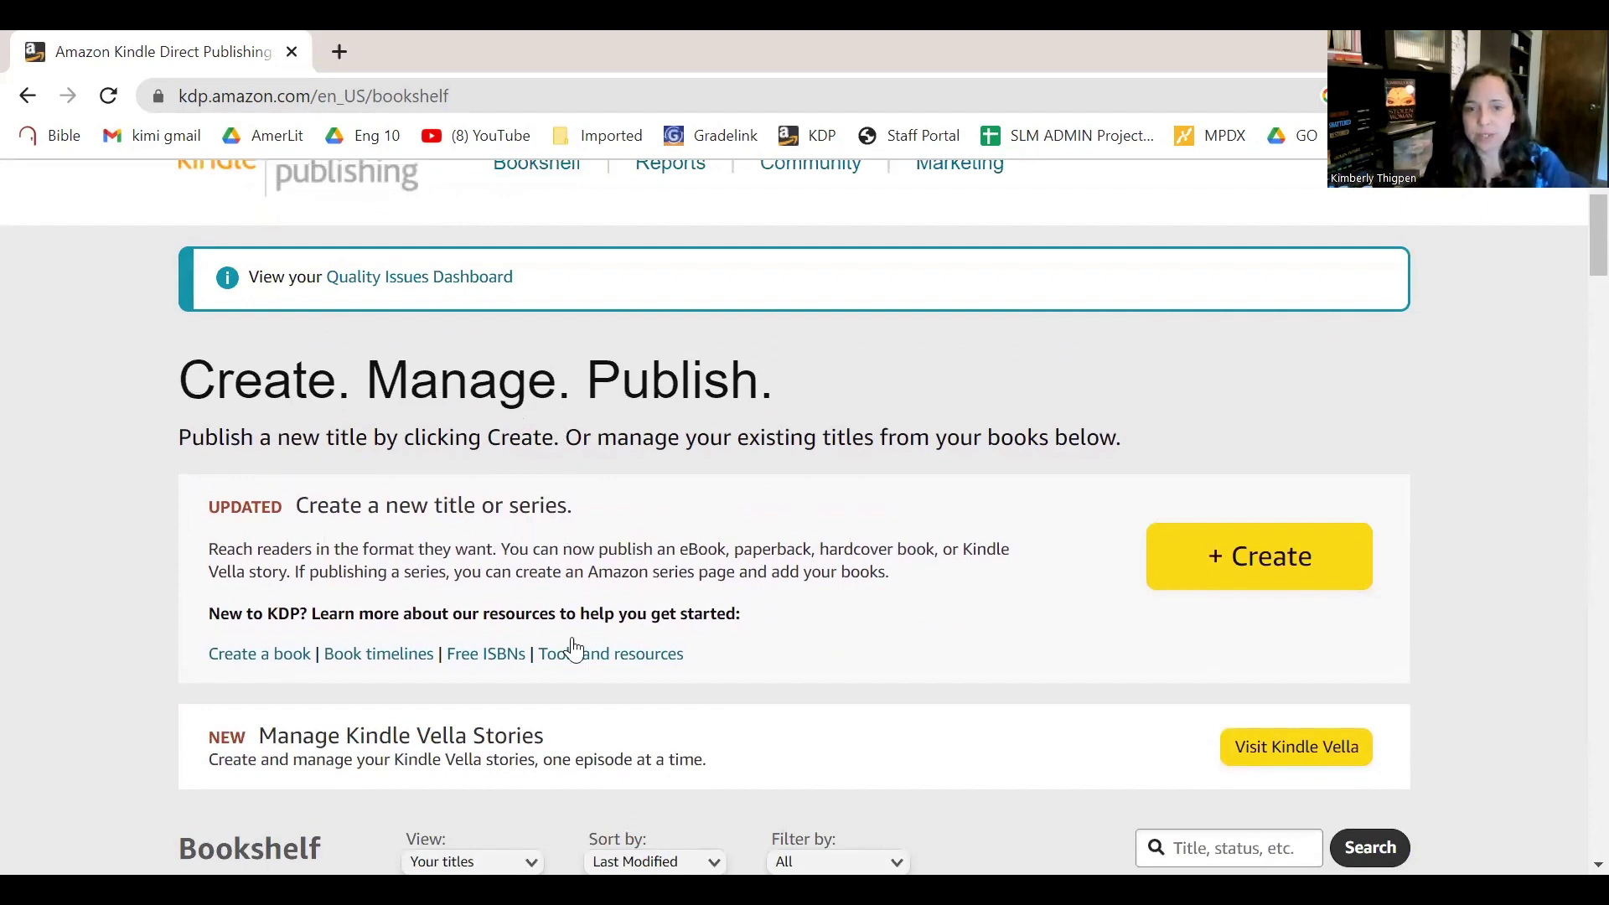
Start a new title from the Bookshelf's Create option and review the format choices.
click(1241, 561)
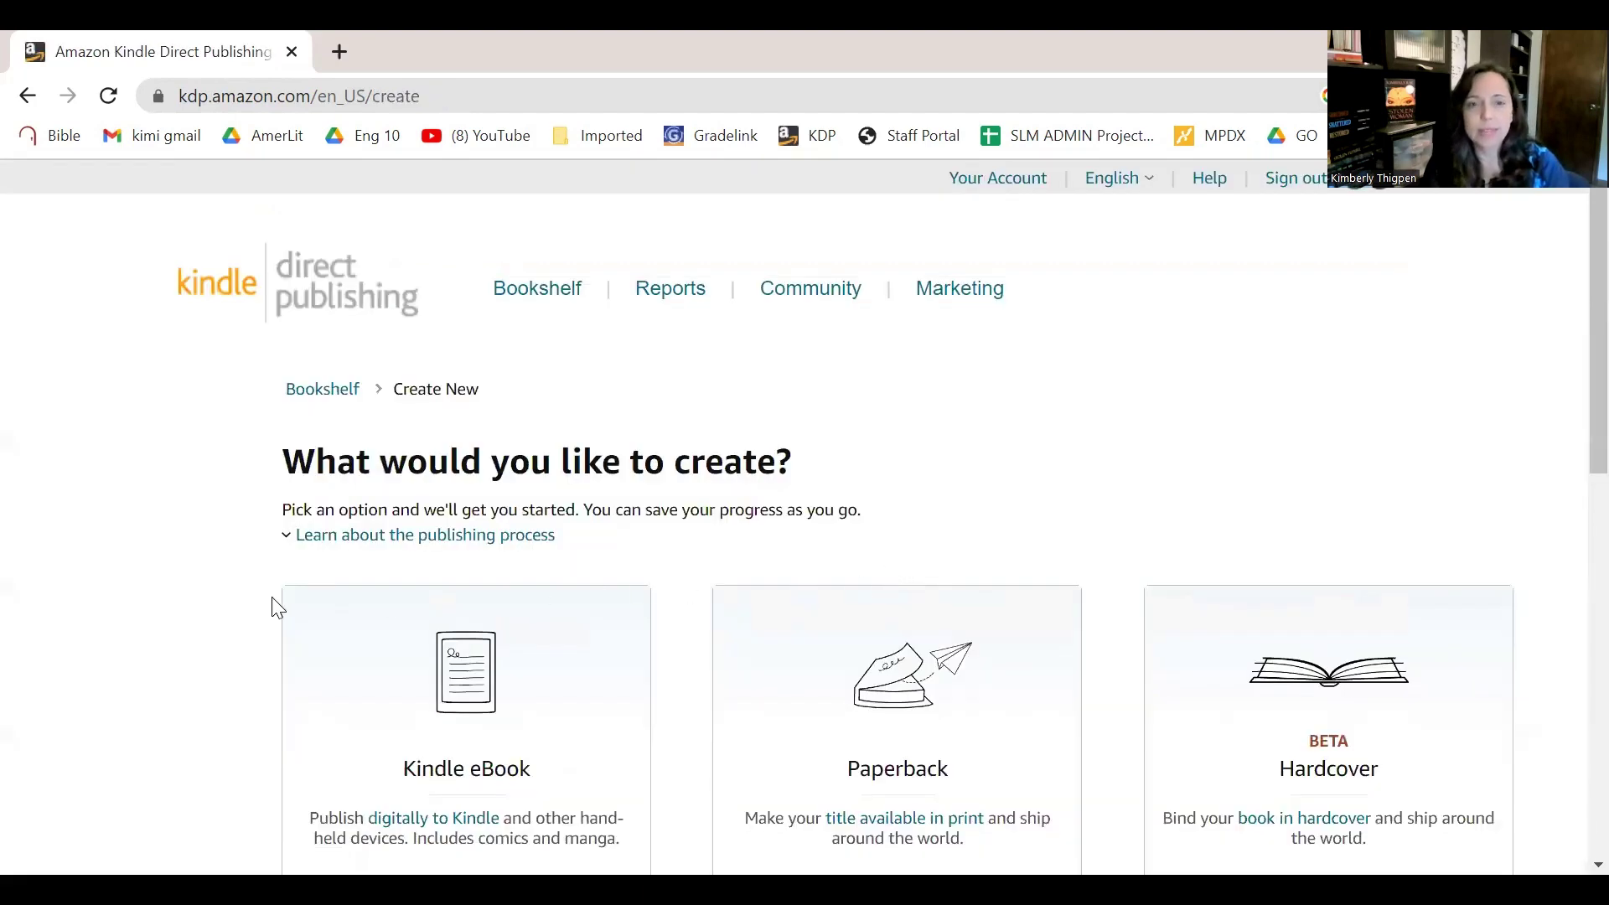
scroll(275, 608, down, 1)
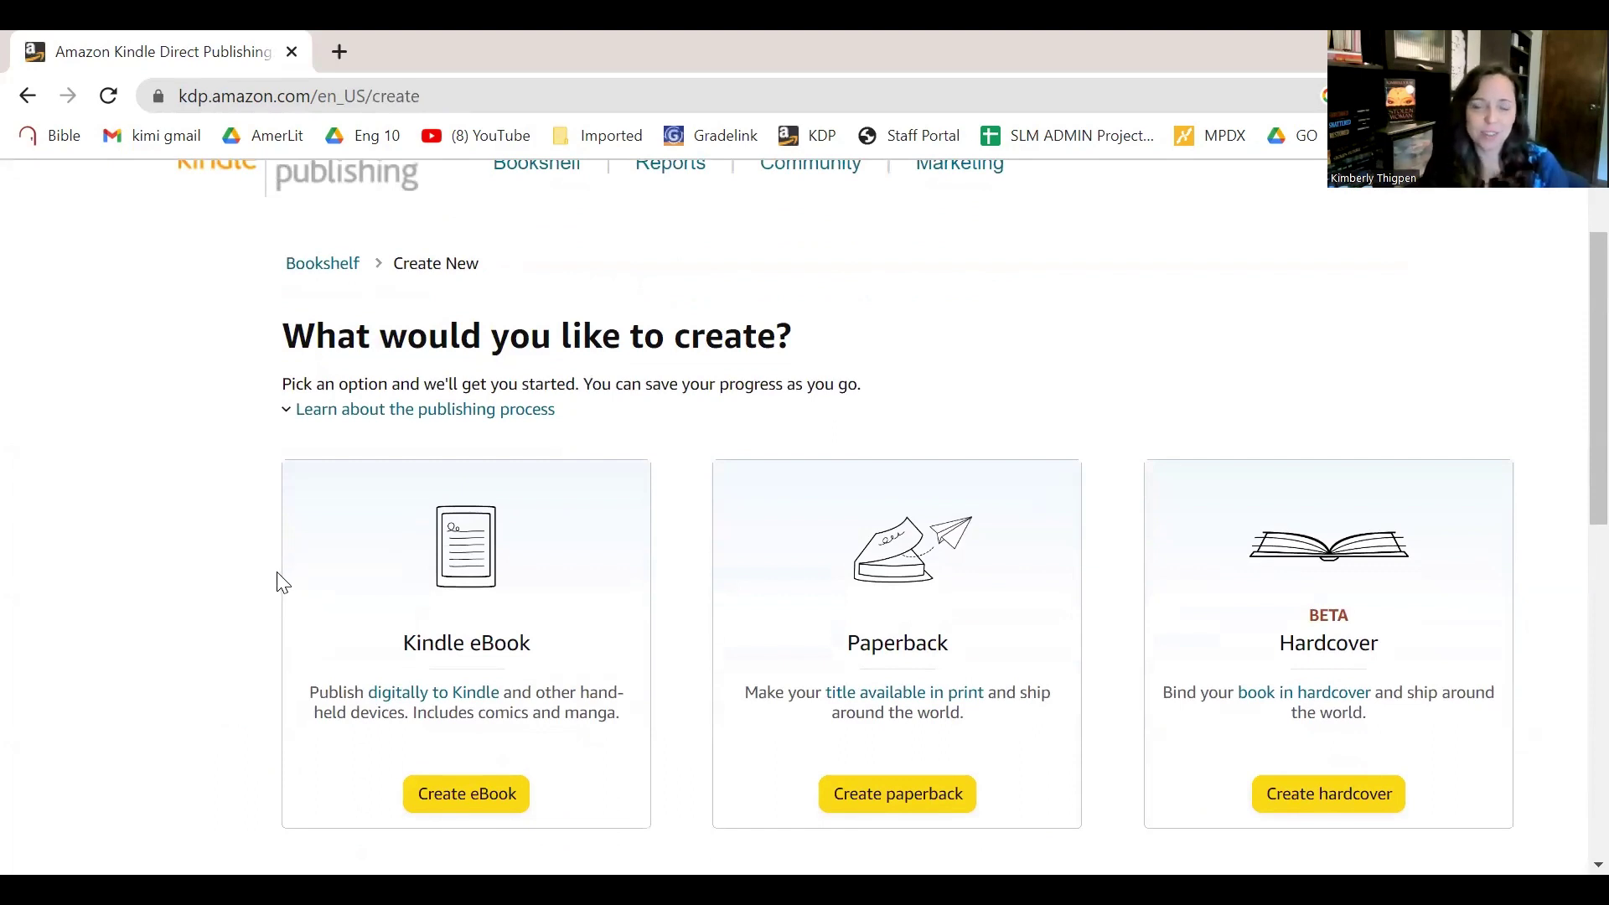
scroll(210, 578, down, 1)
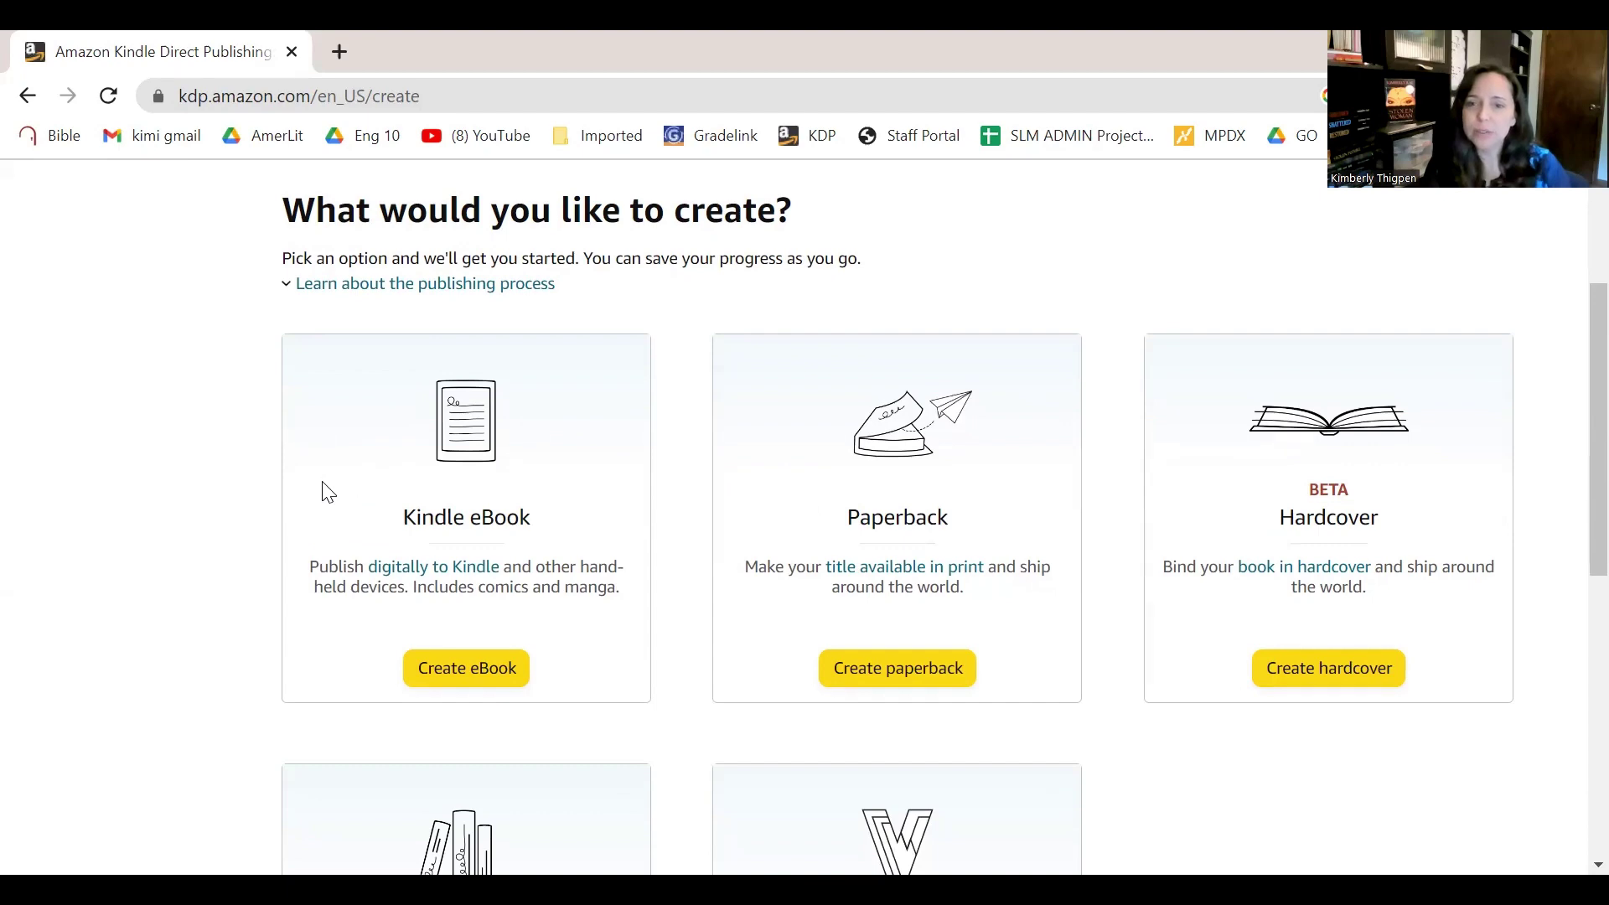
scroll(327, 492, down, 4)
scroll(319, 492, up, 4)
Choose to create a paperback book.
click(901, 665)
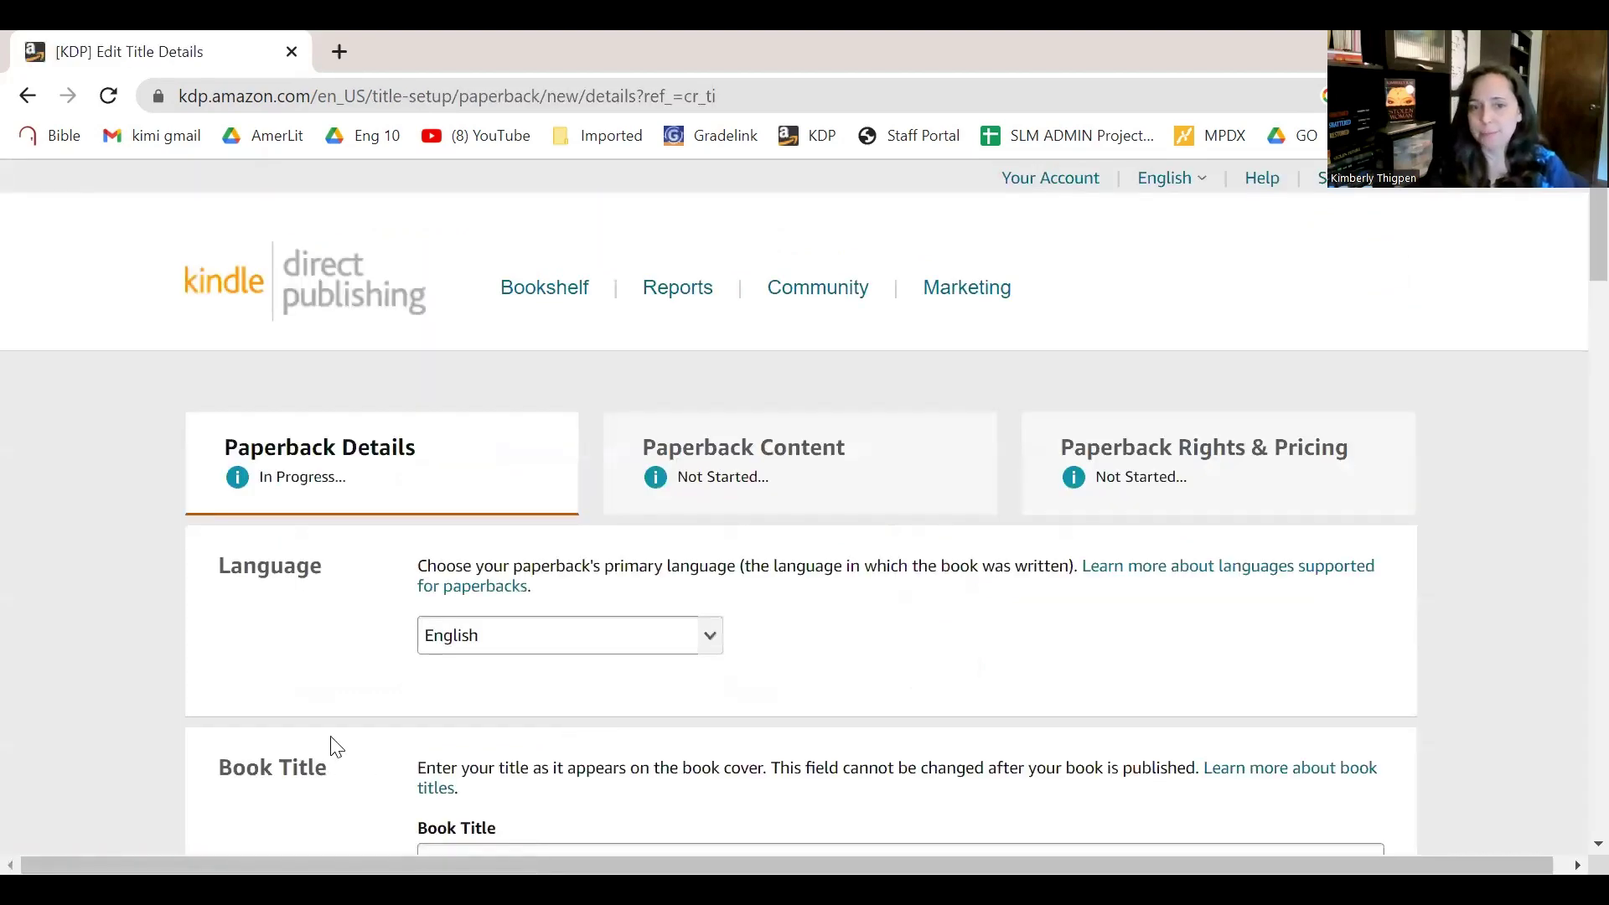
scroll(335, 746, down, 20)
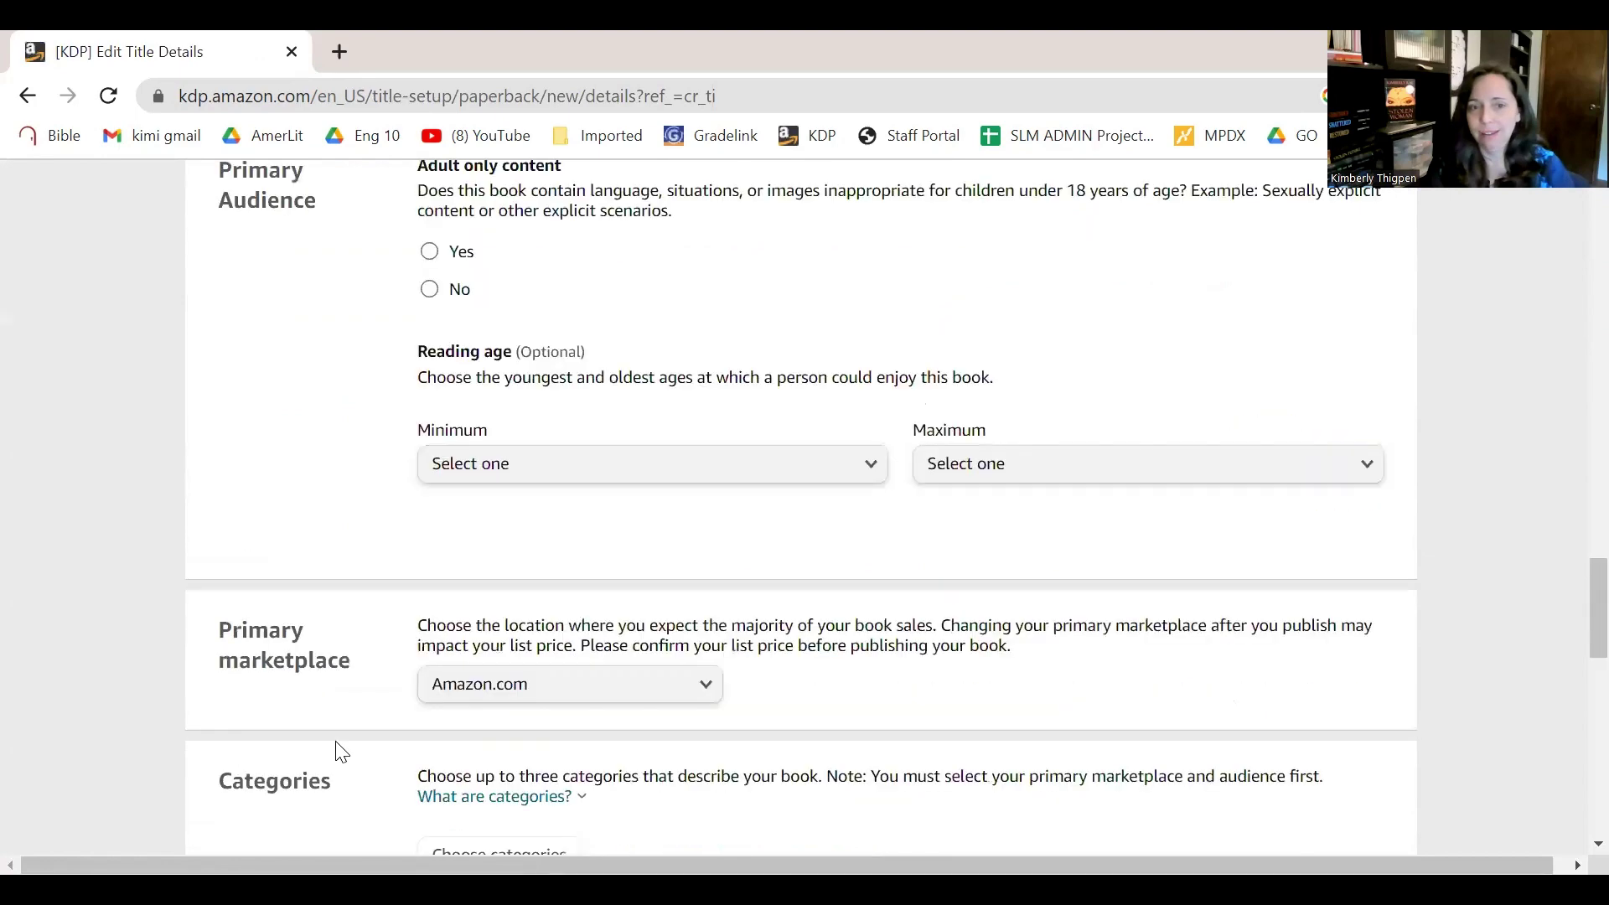
scroll(342, 752, up, 1)
scroll(342, 754, up, 20)
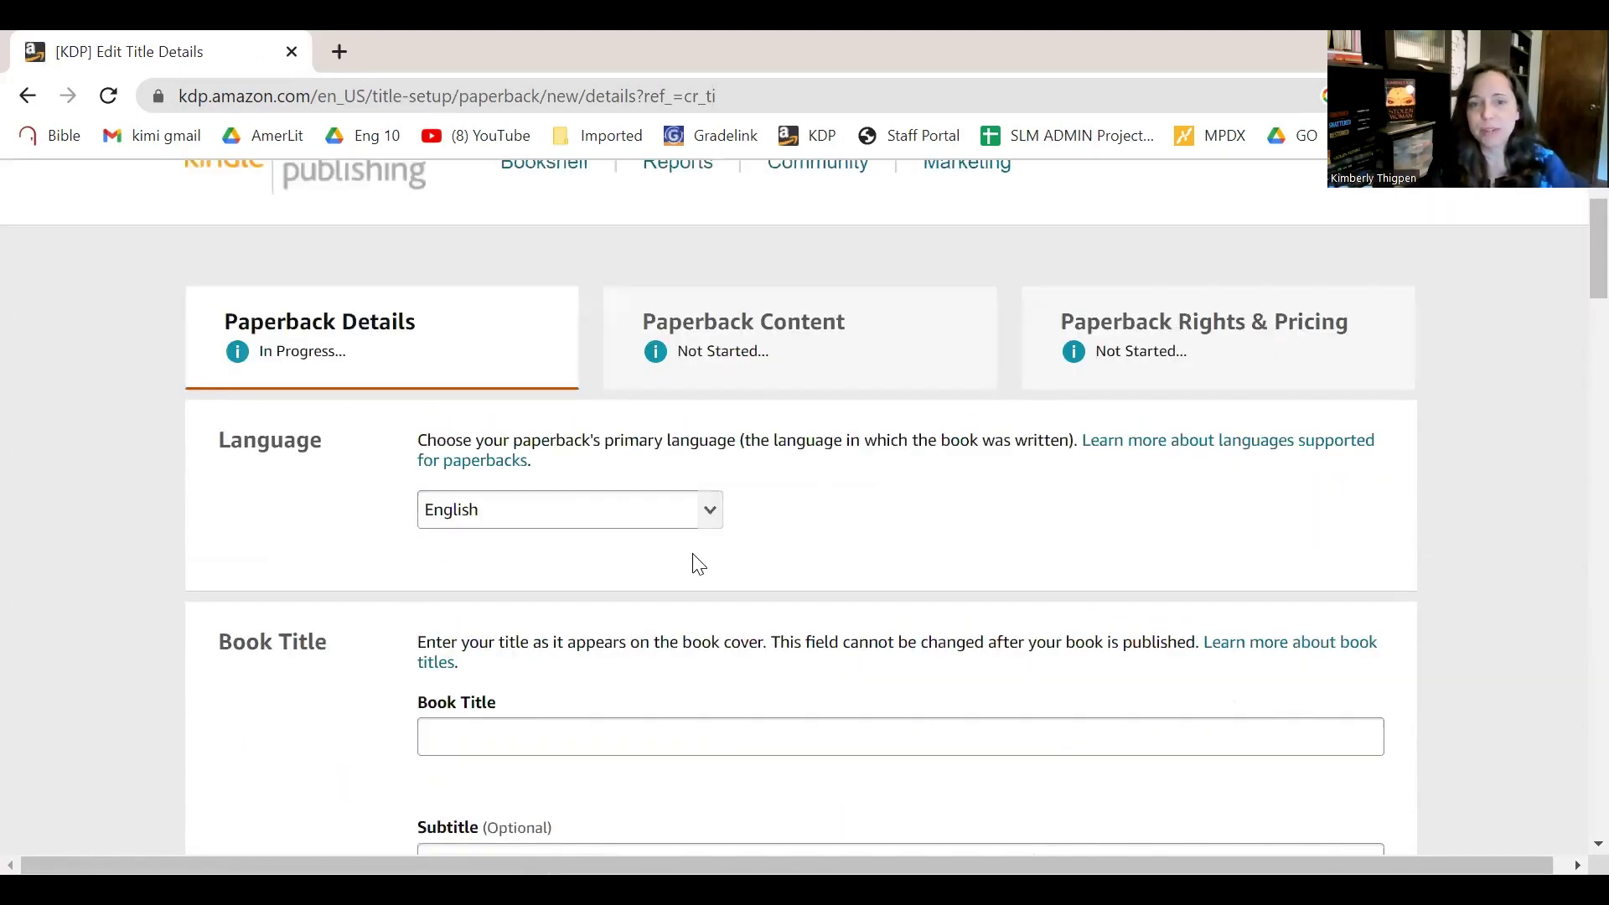
scroll(633, 628, down, 1)
Enter the book title 'The Suspect' and the subtitle 'Someone is Watching'.
click(626, 607)
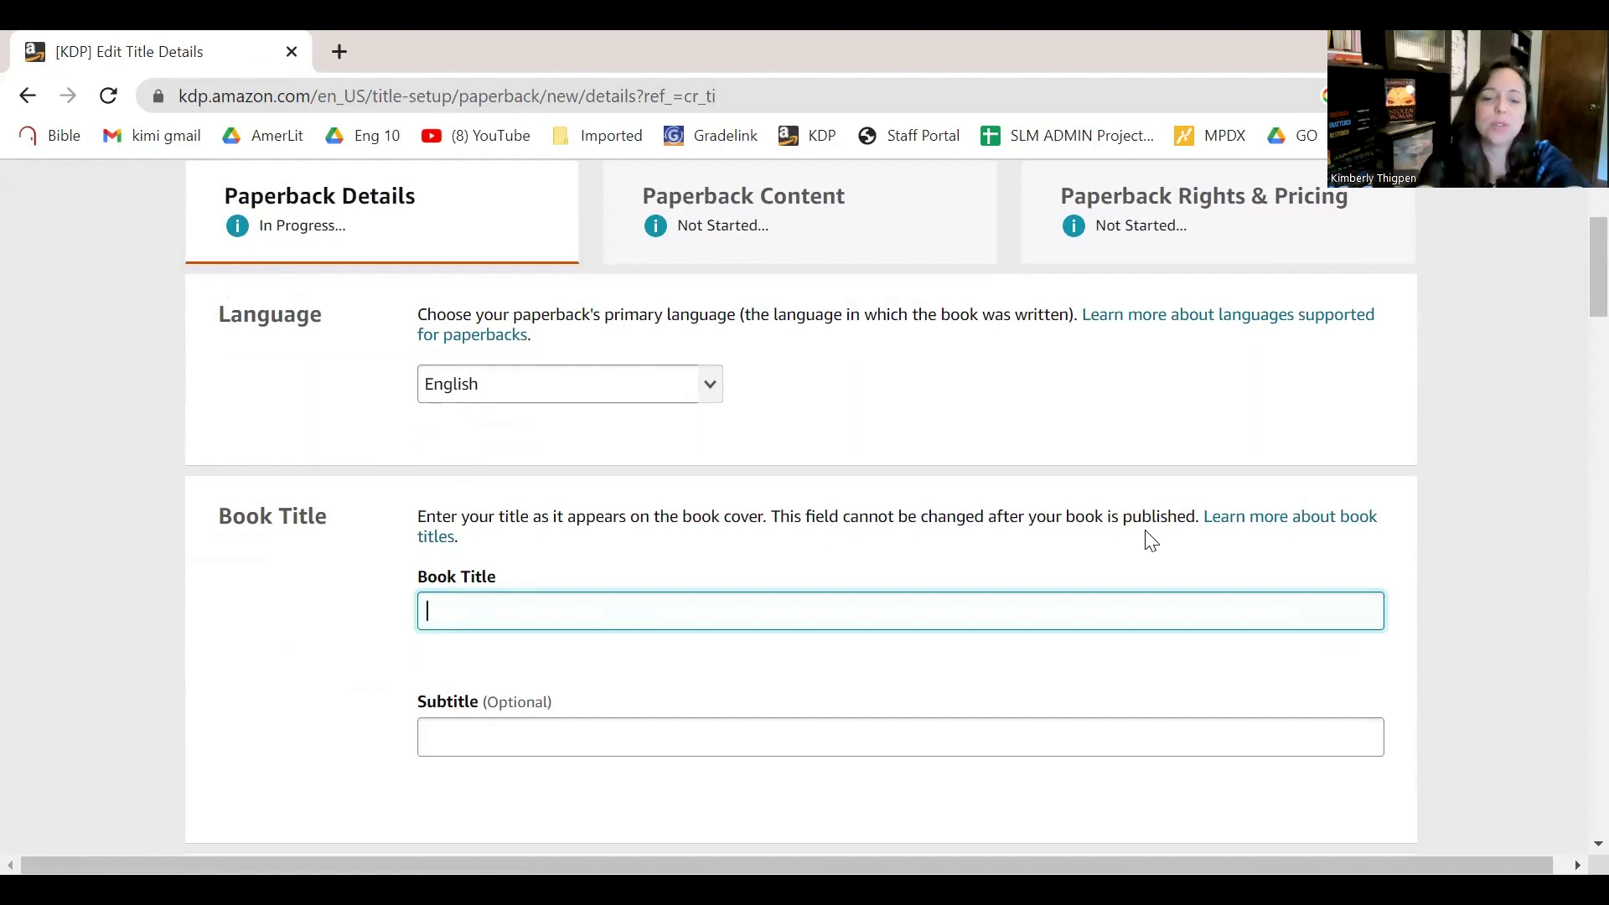
text(uspect)
key(Tab)
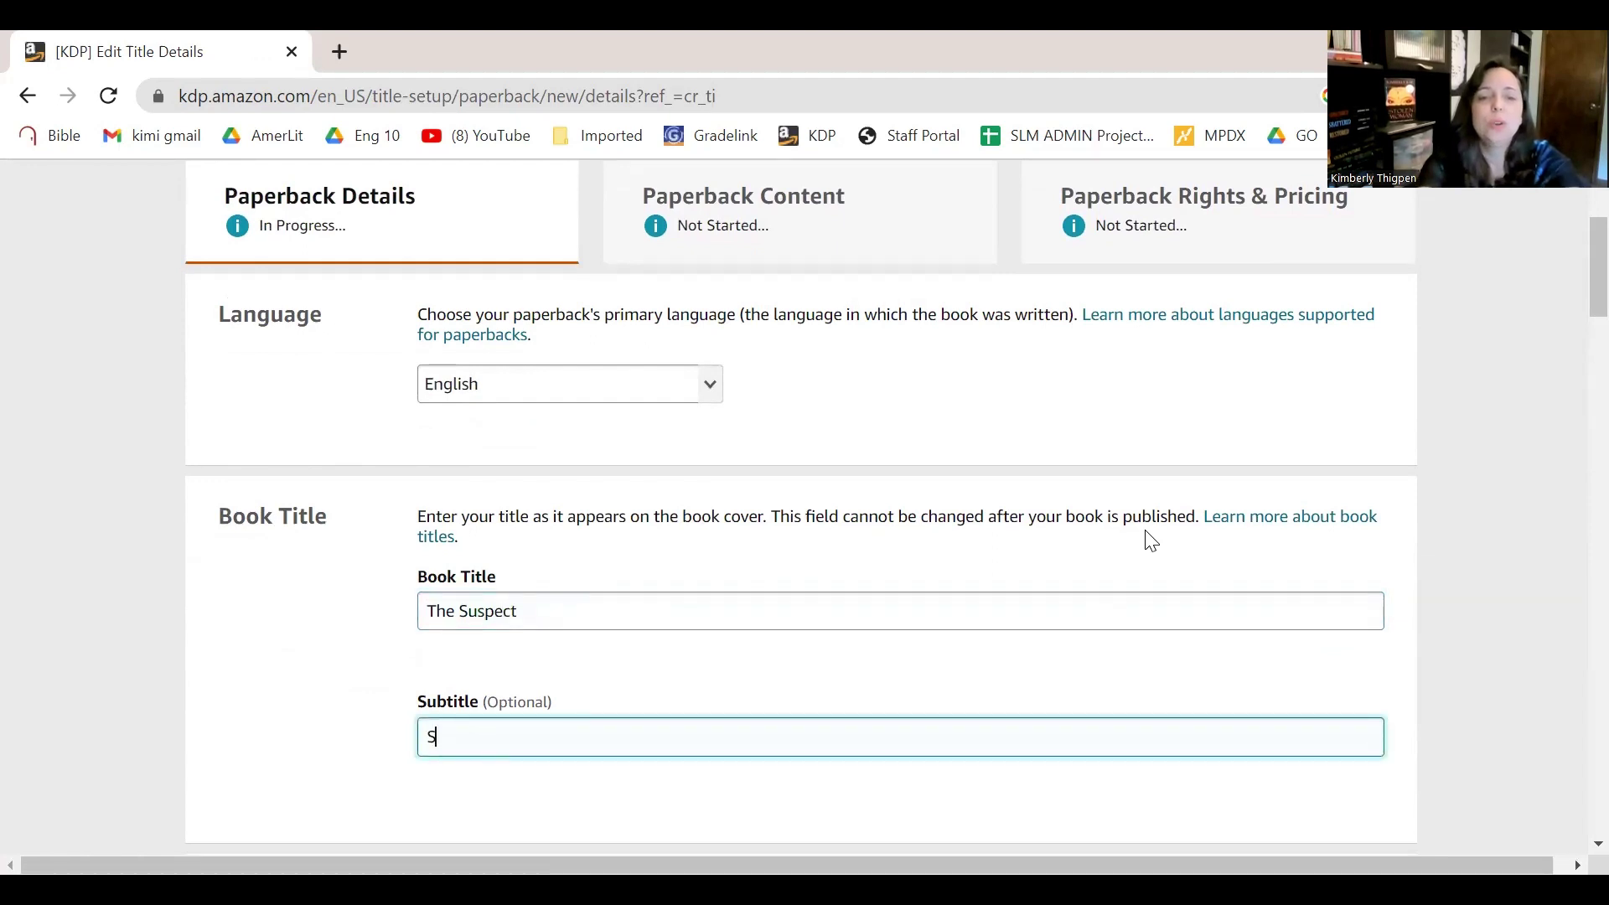
text(Someone is Watching)
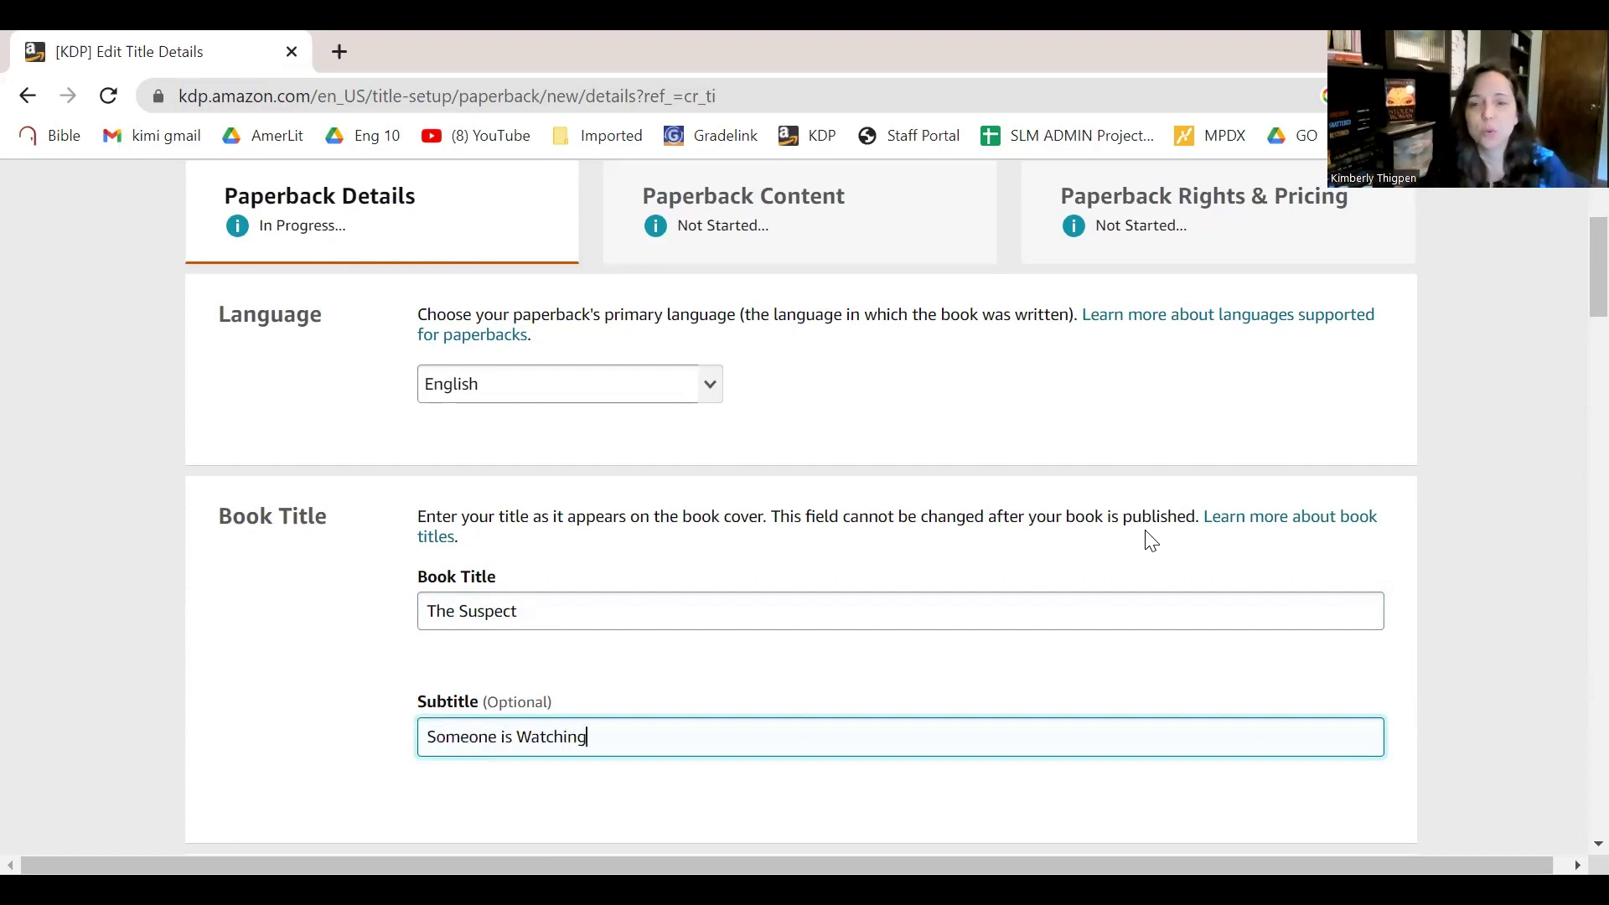
scroll(637, 708, down, 3)
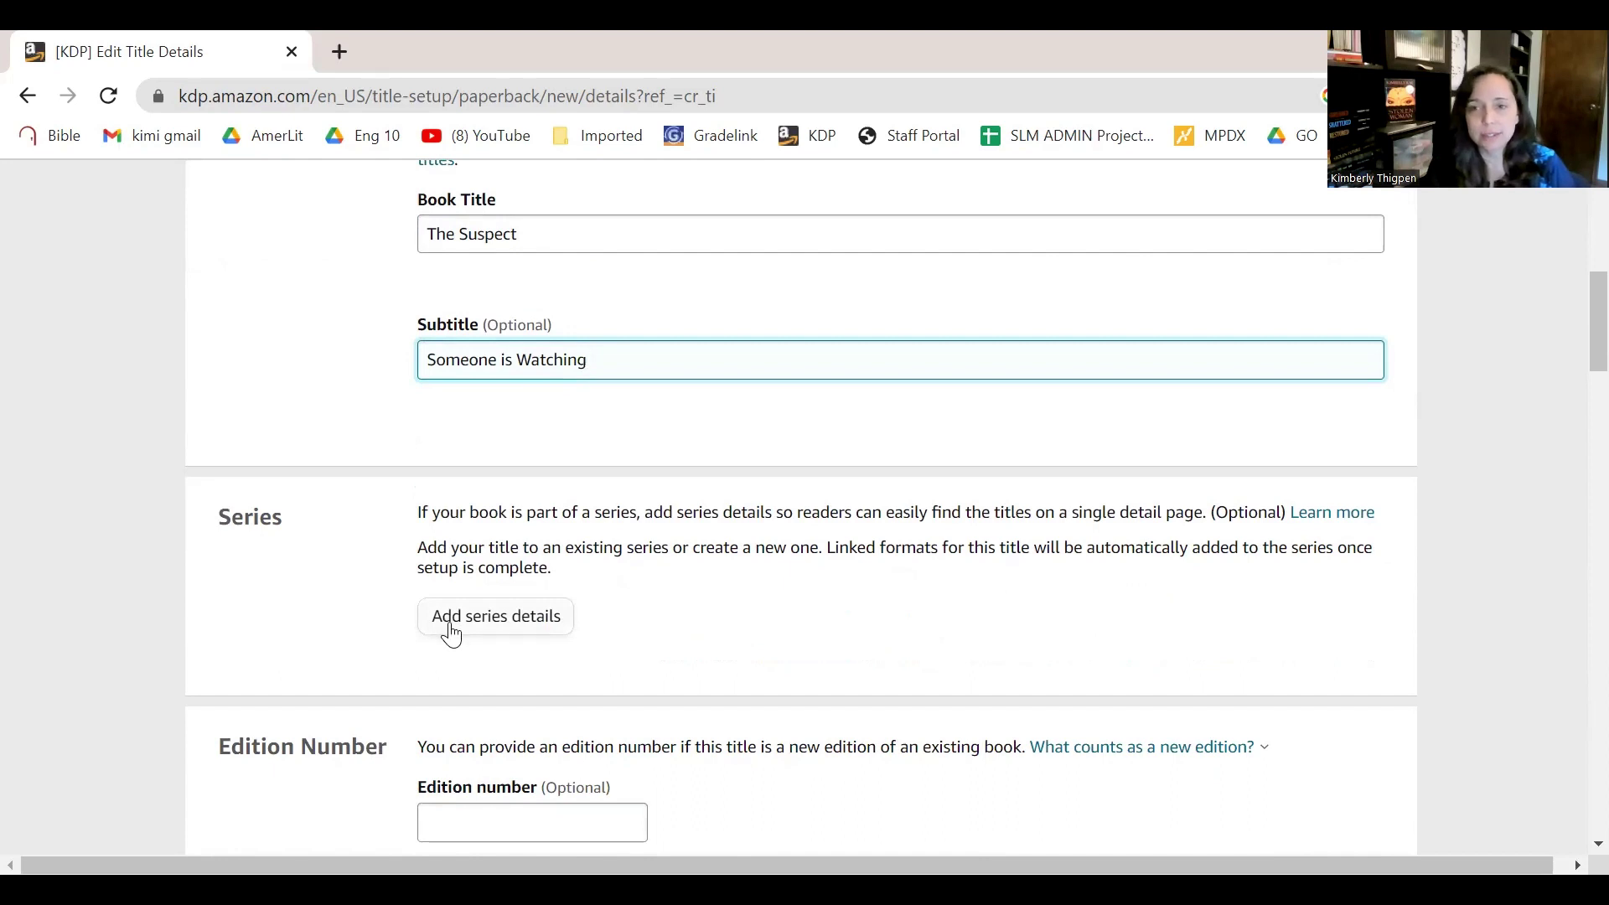
Create a new series with this book as main content and go to series setup.
click(450, 632)
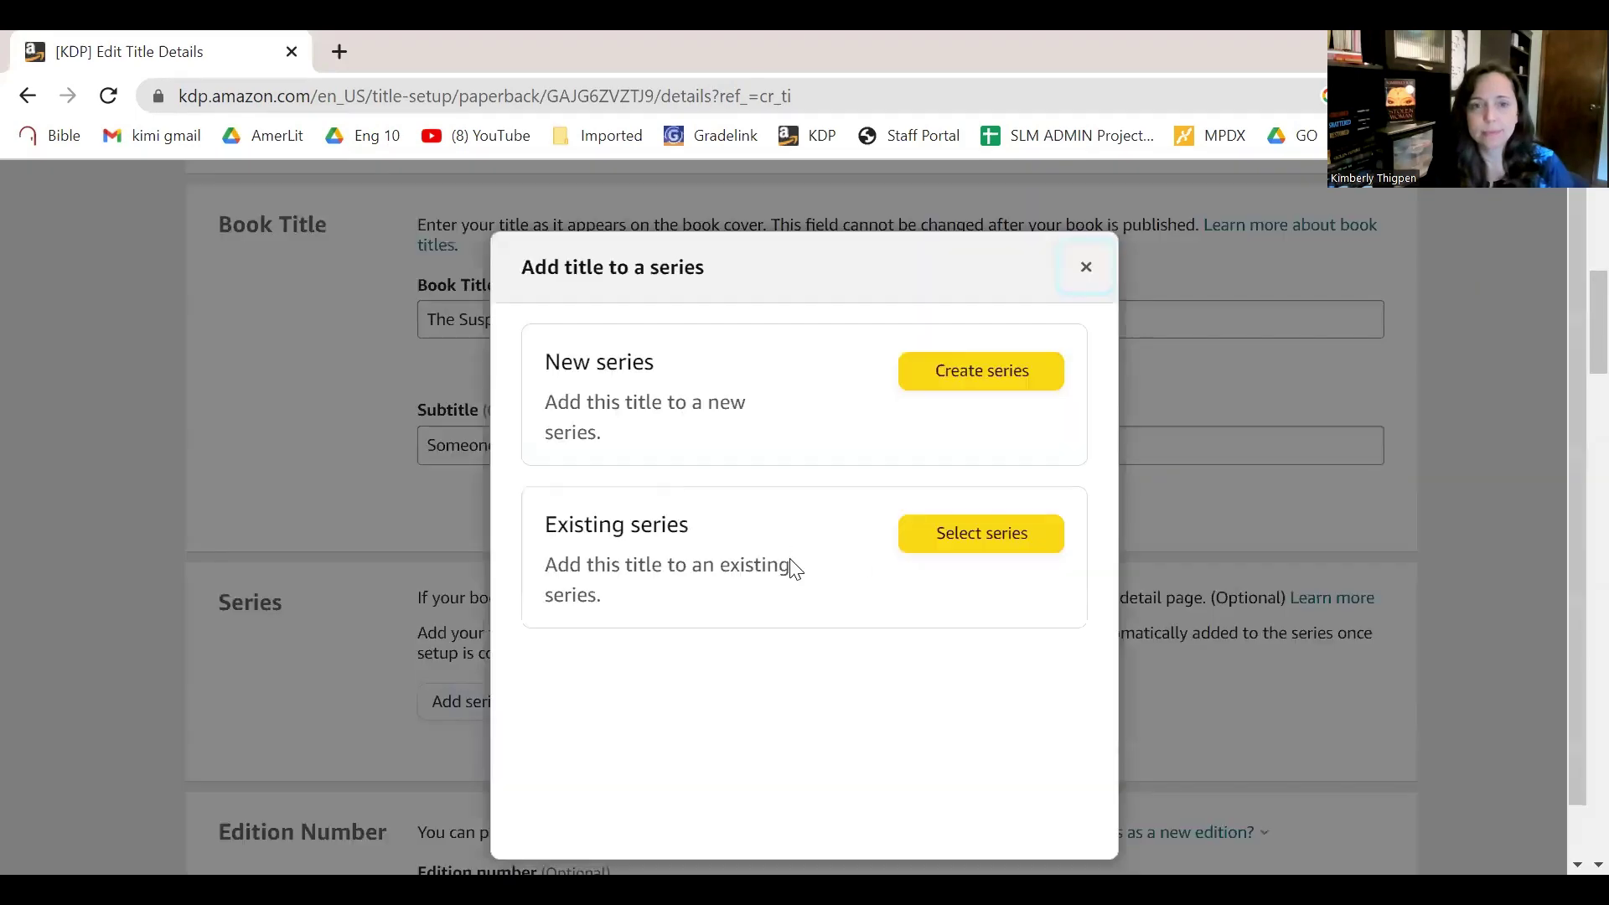
click(971, 388)
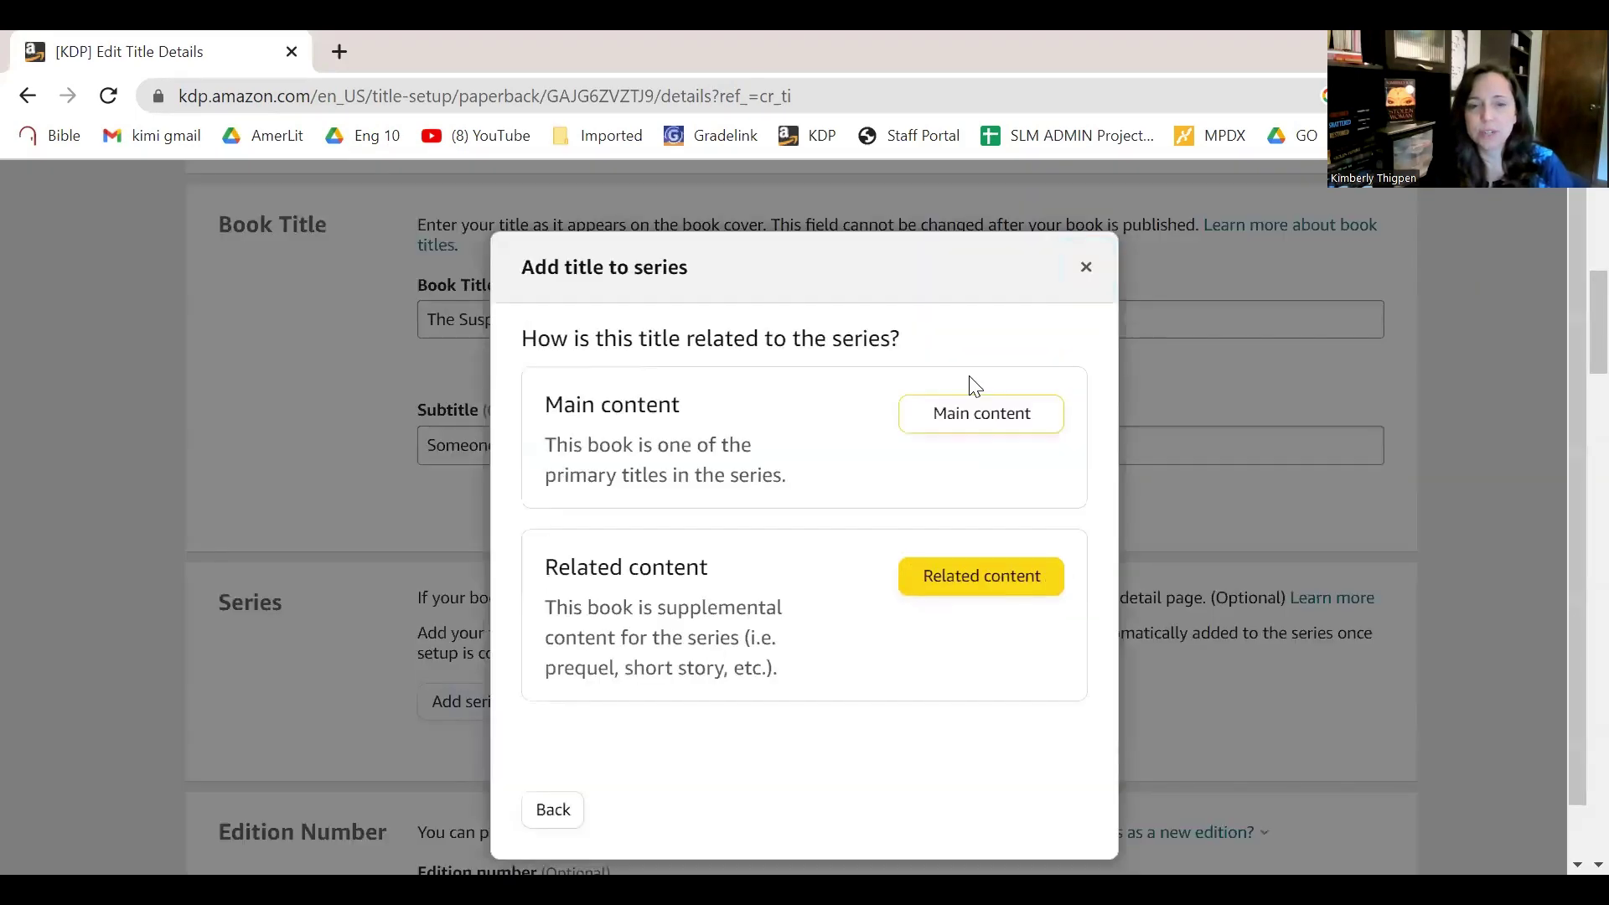
click(952, 418)
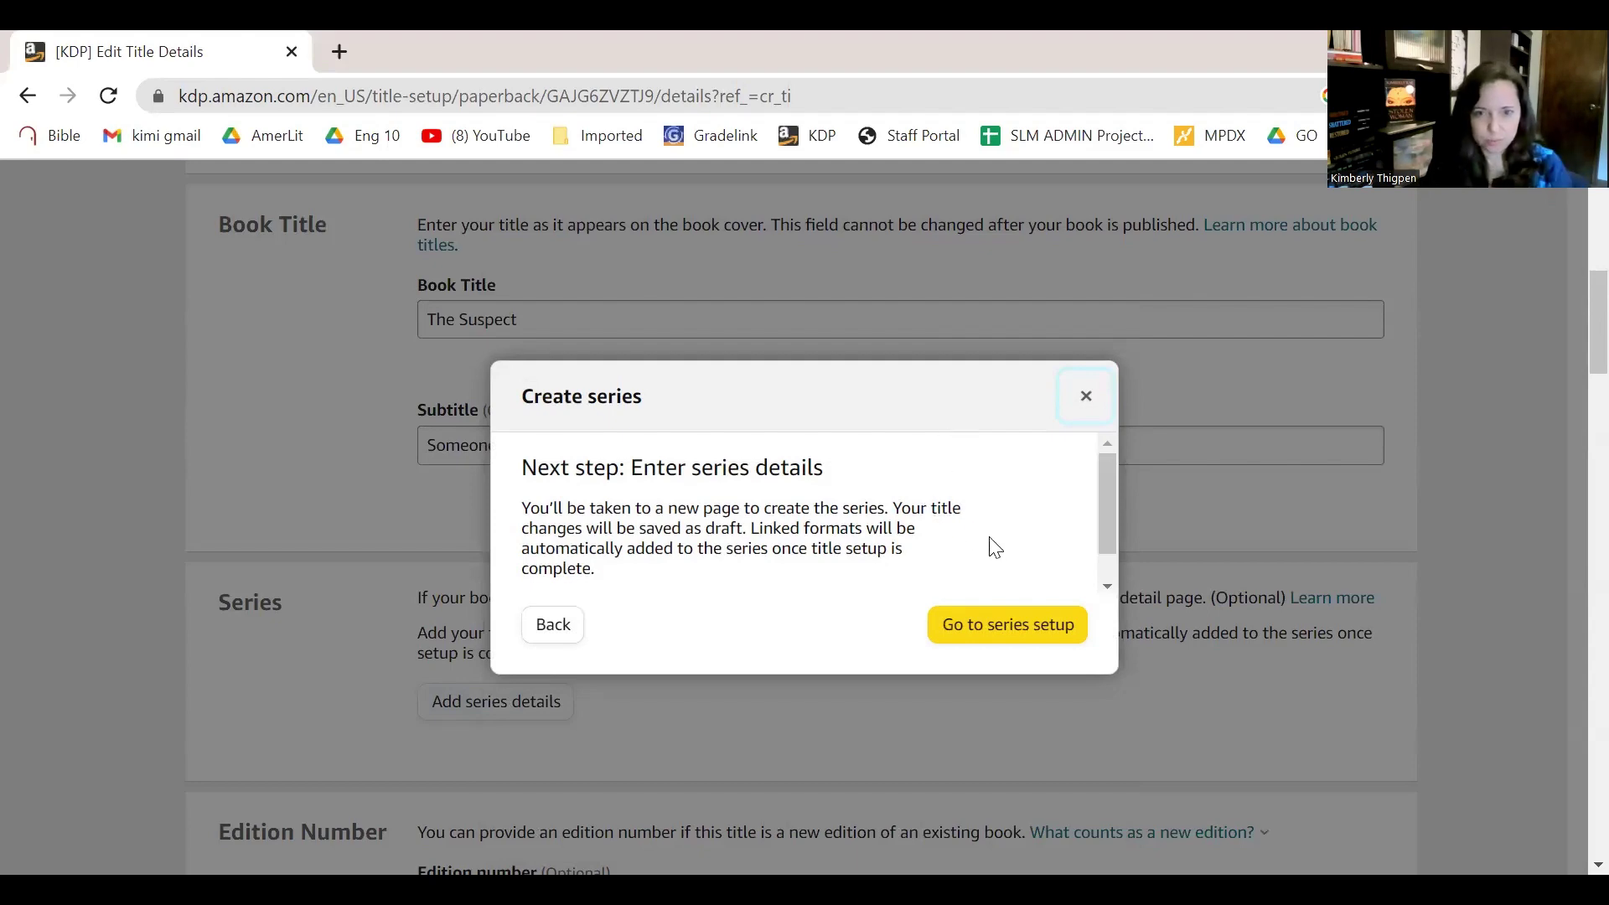
click(960, 623)
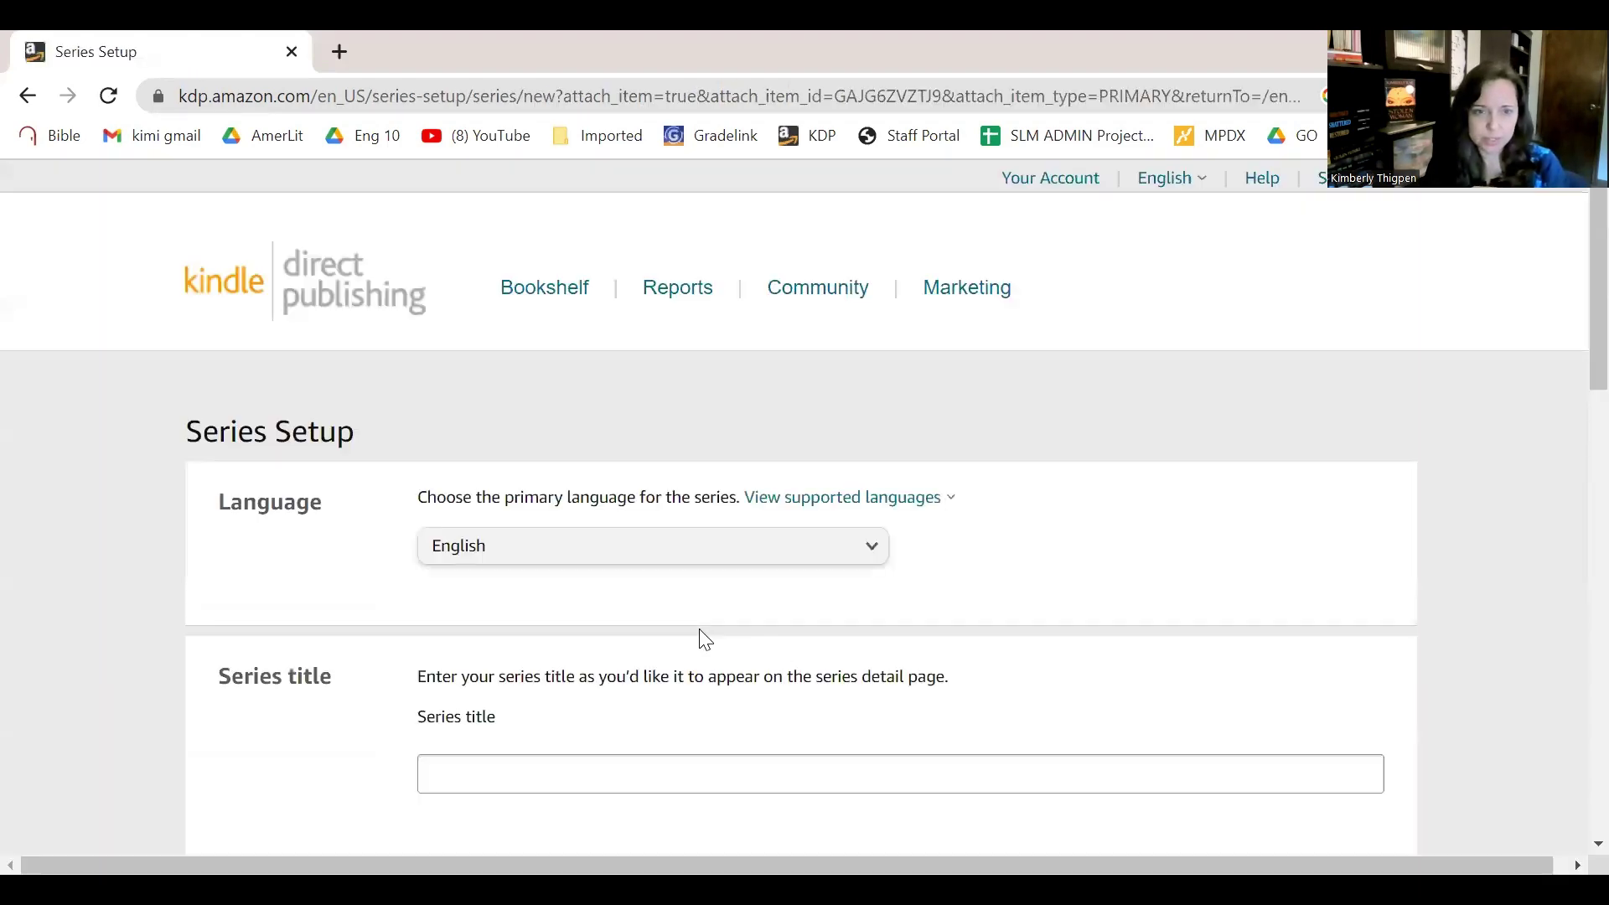
Enter the series title 'The Rescue Series' and description 'Really cool books!'.
scroll(703, 639, down, 5)
click(651, 384)
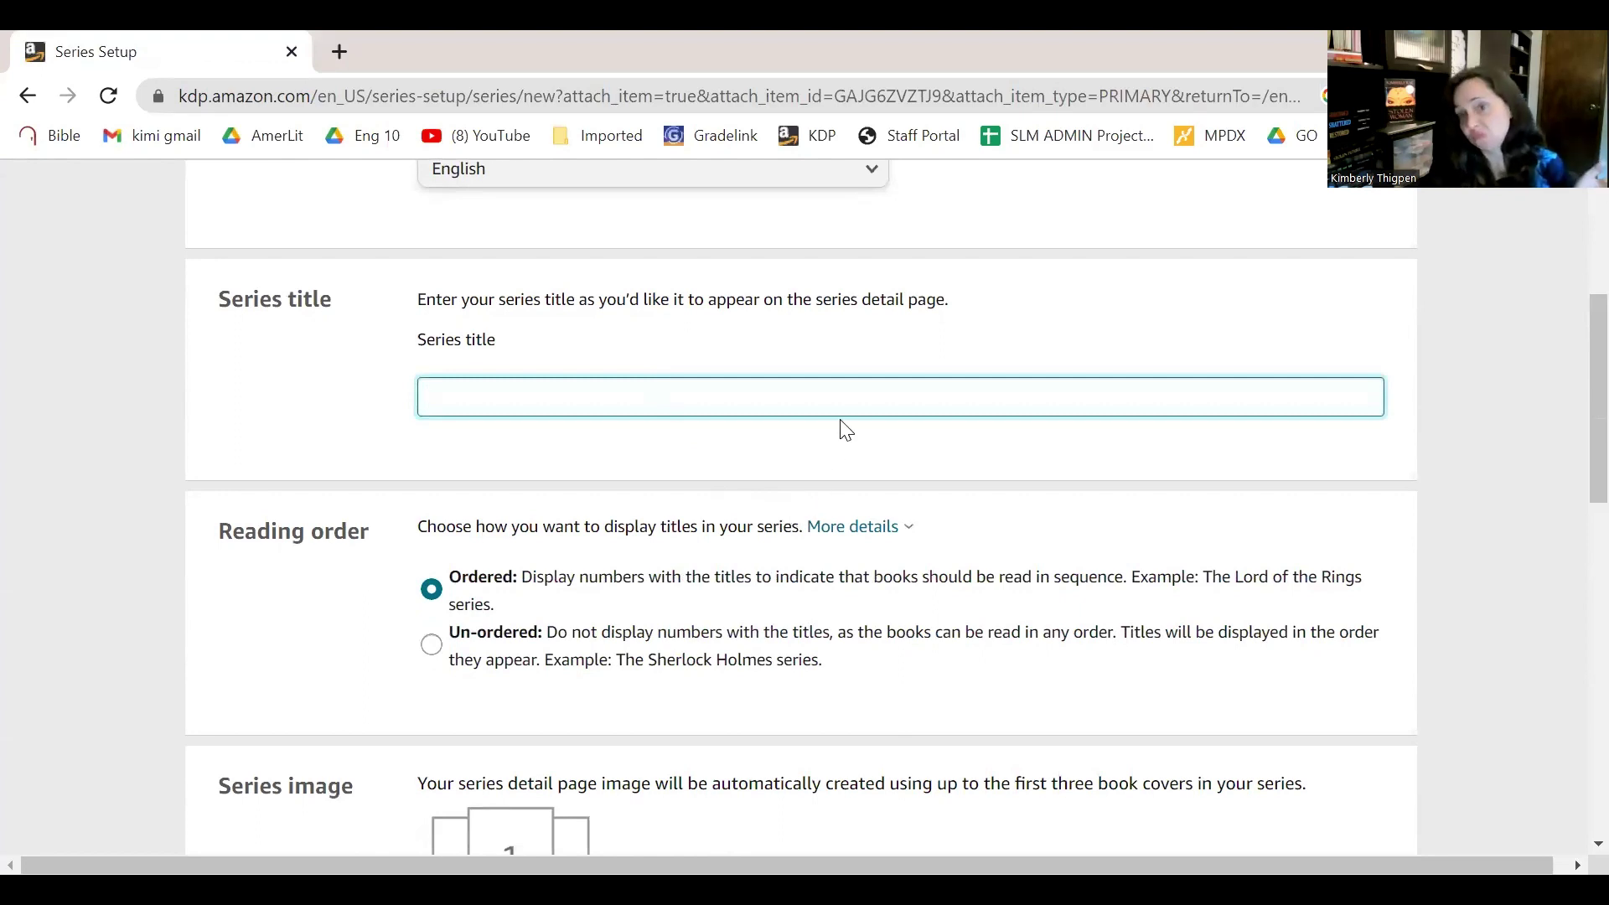
text(jThehe Resc)
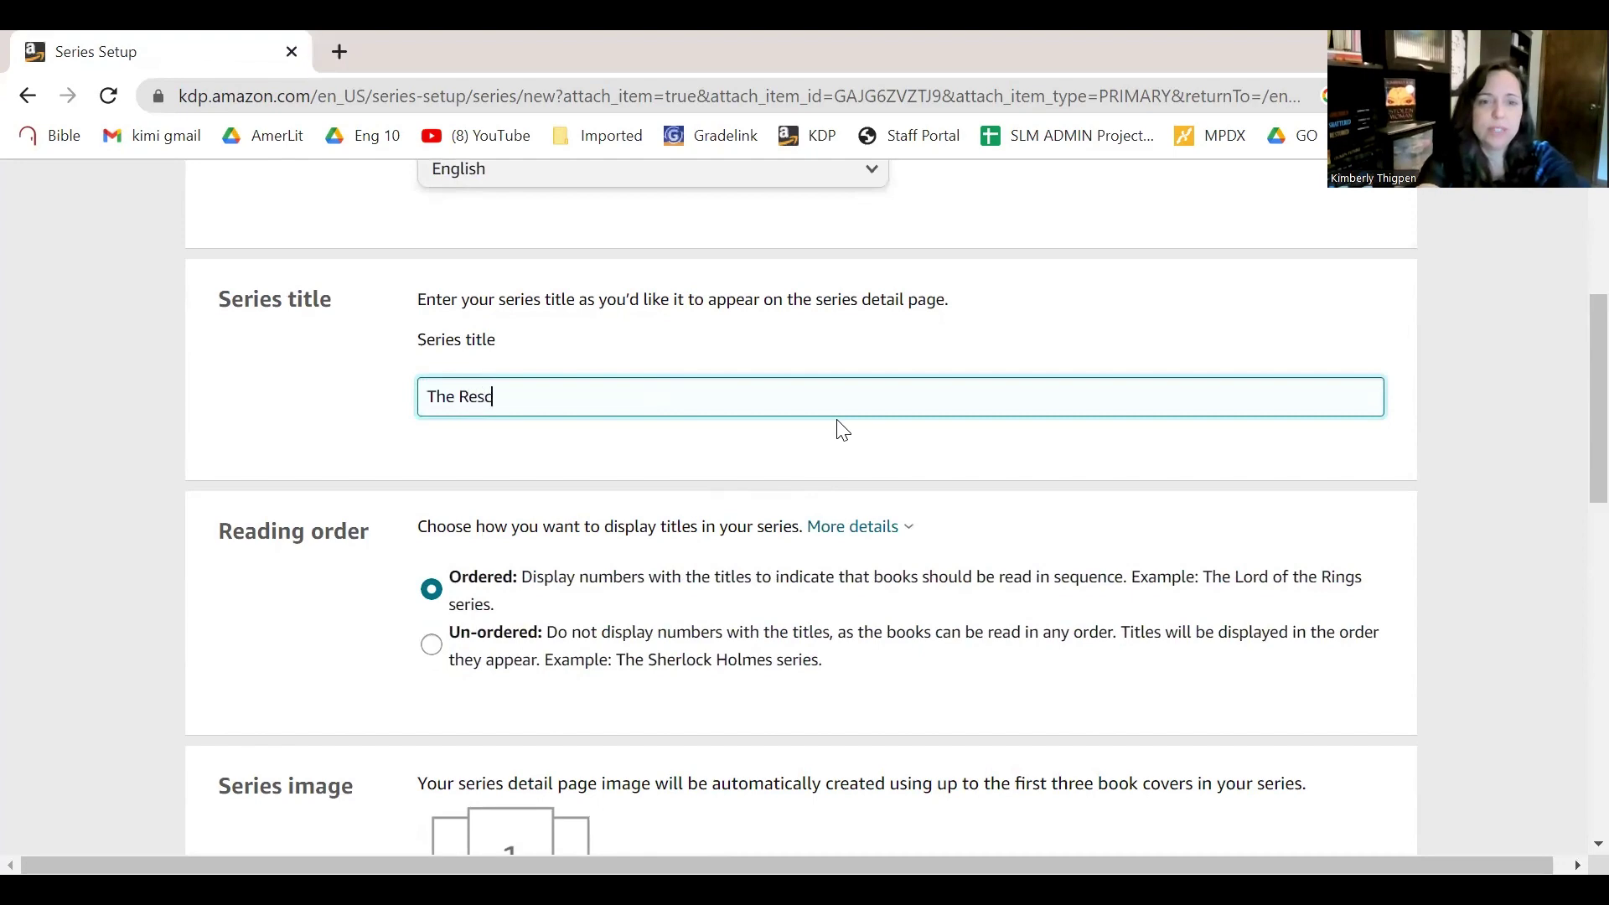
text(ue Series)
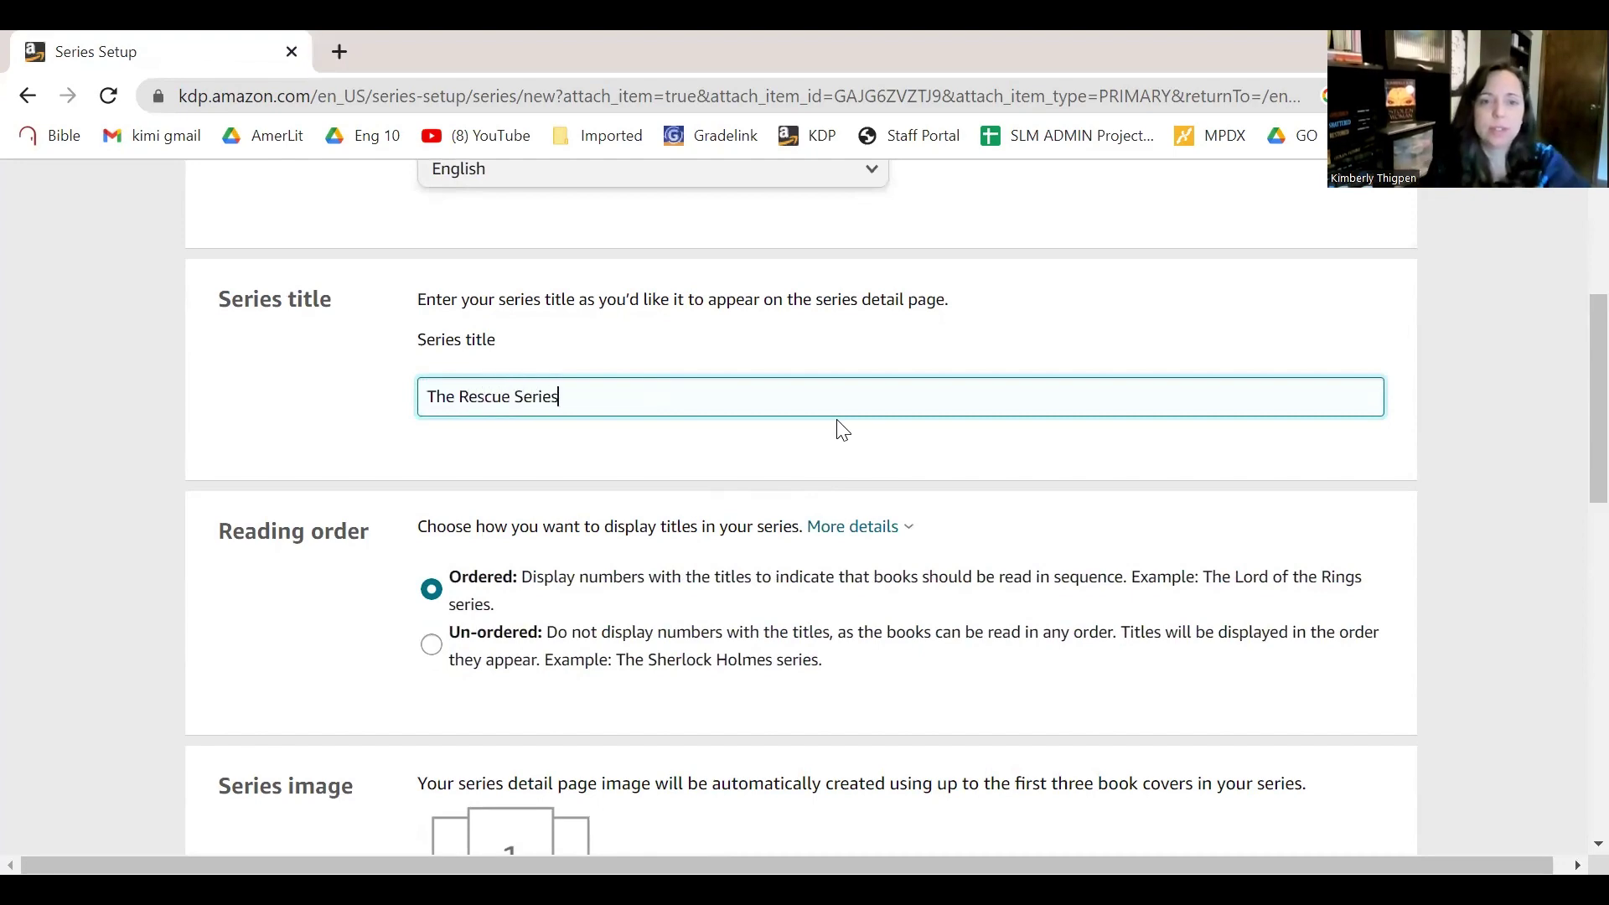
scroll(611, 651, down, 3)
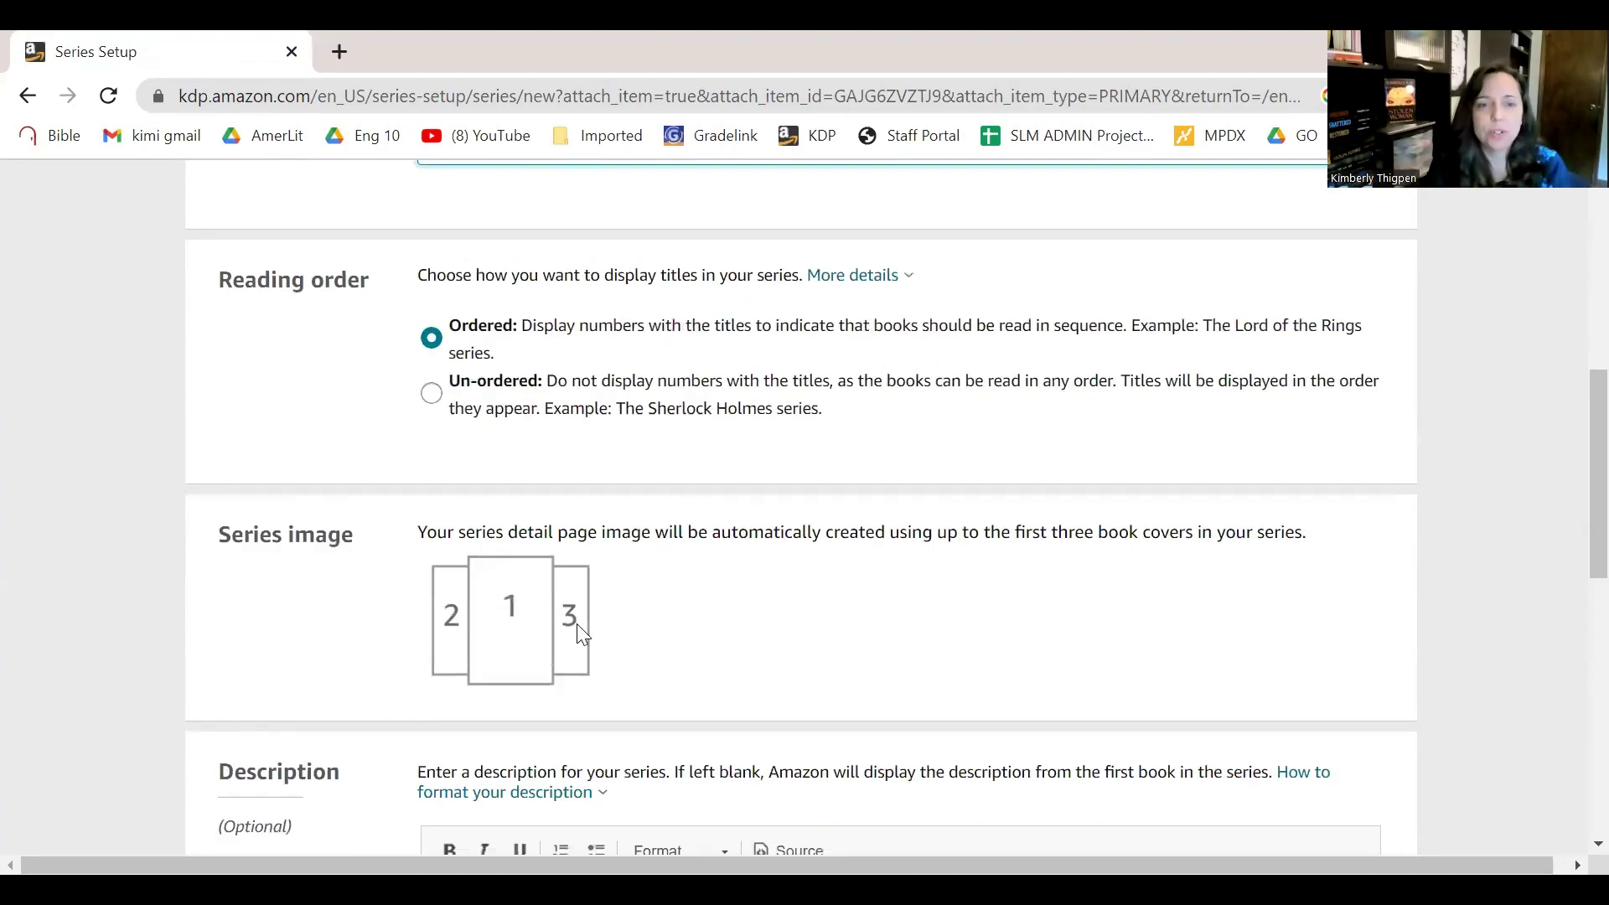
scroll(675, 671, down, 1)
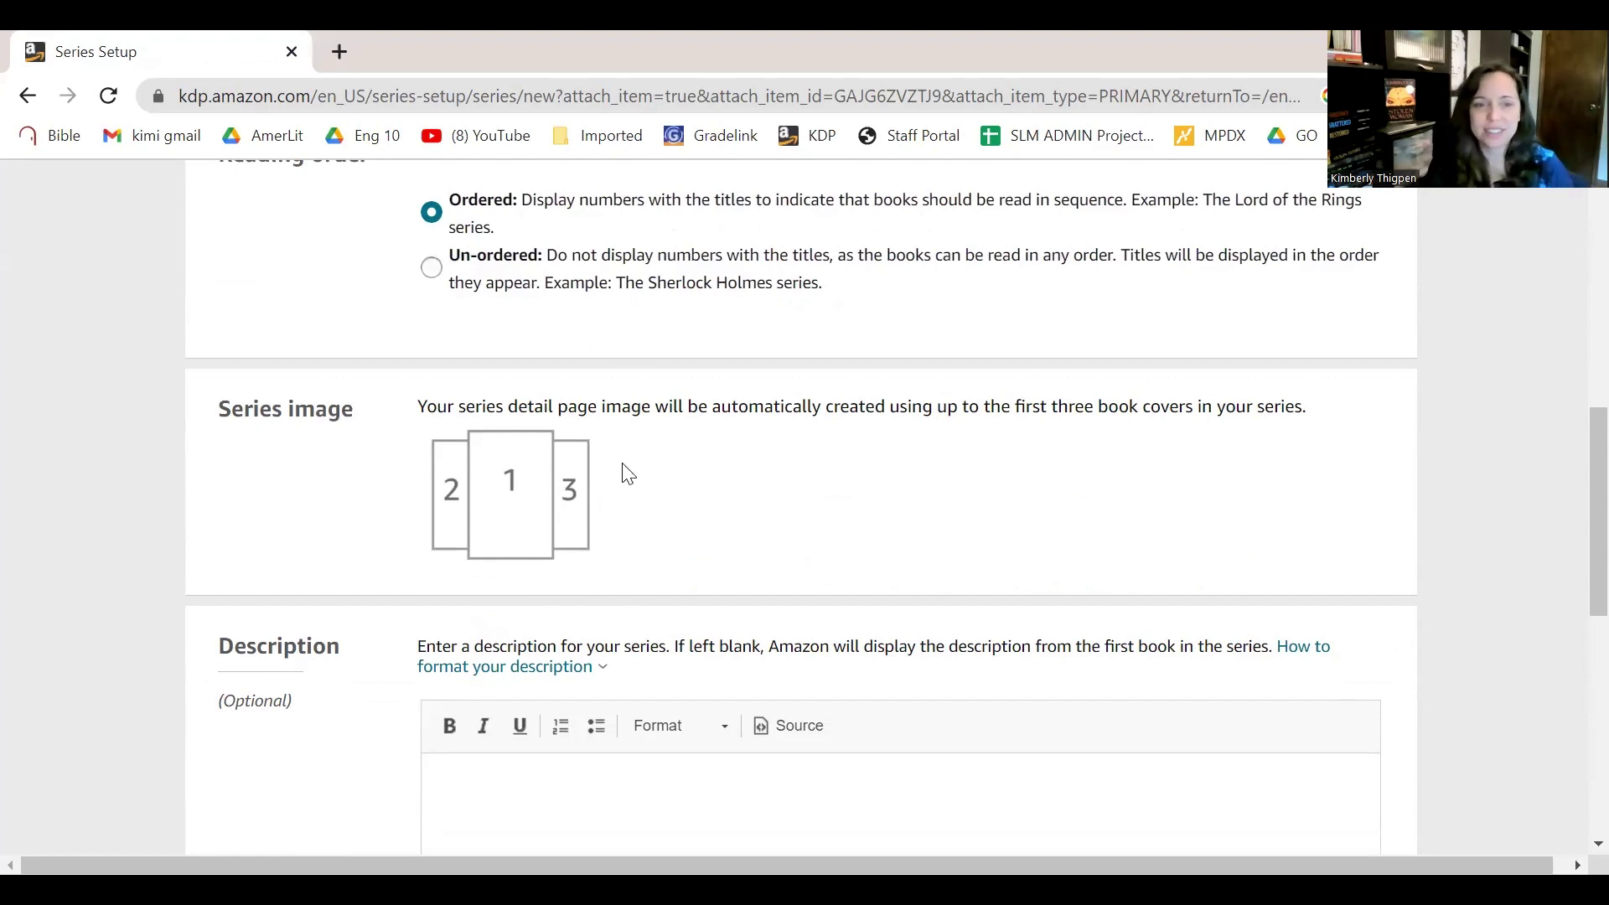
scroll(637, 511, down, 3)
click(668, 569)
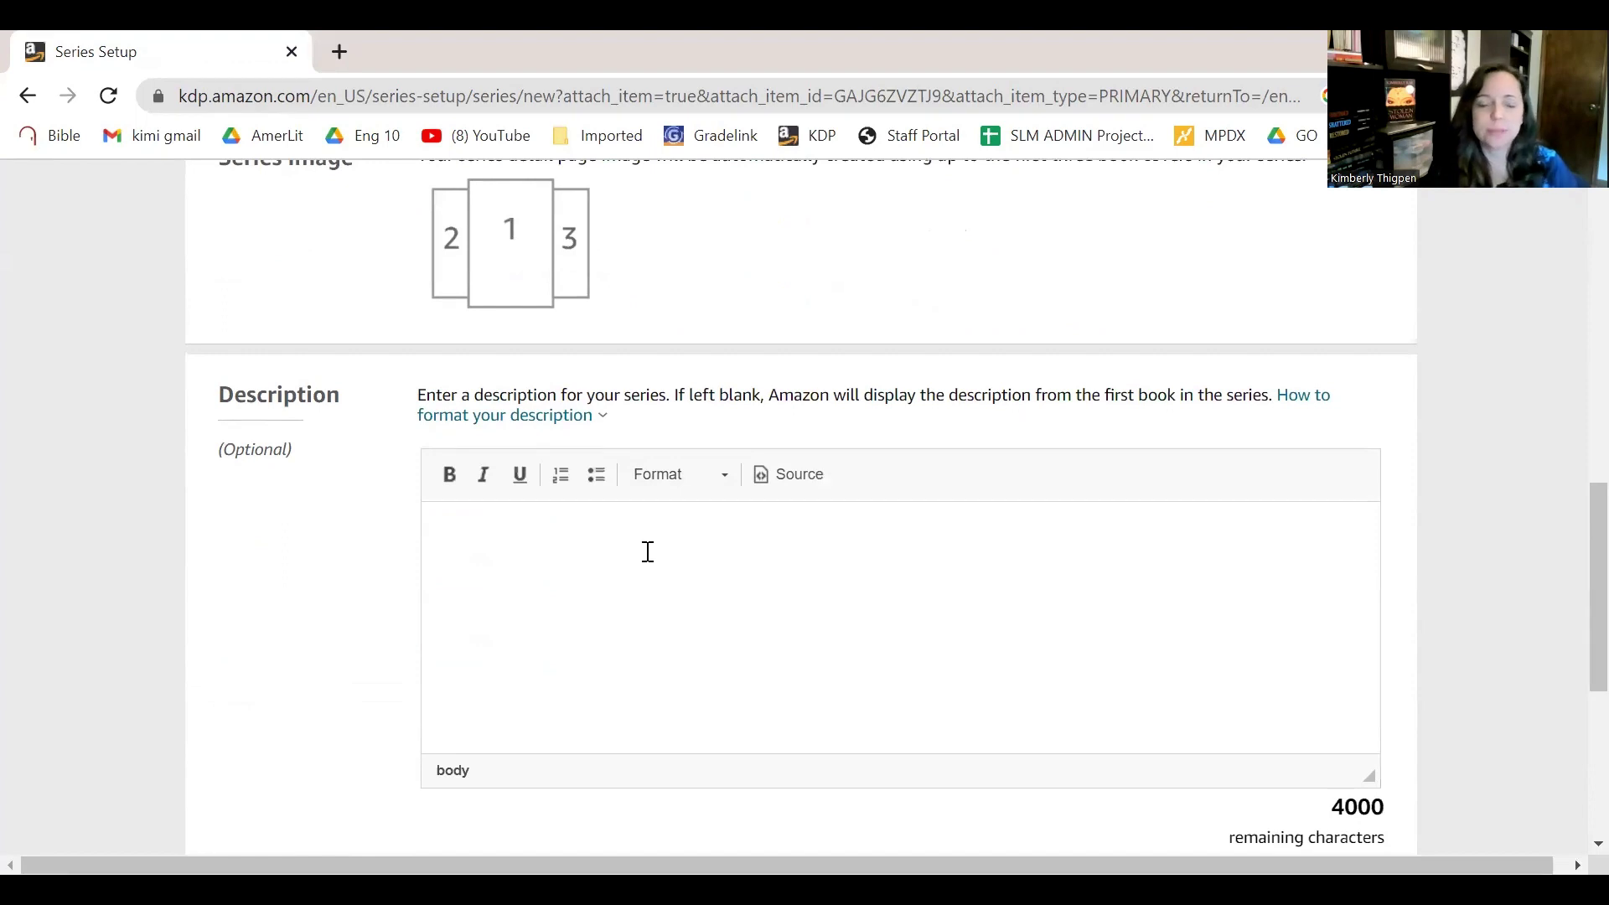
text(Really cool boo)
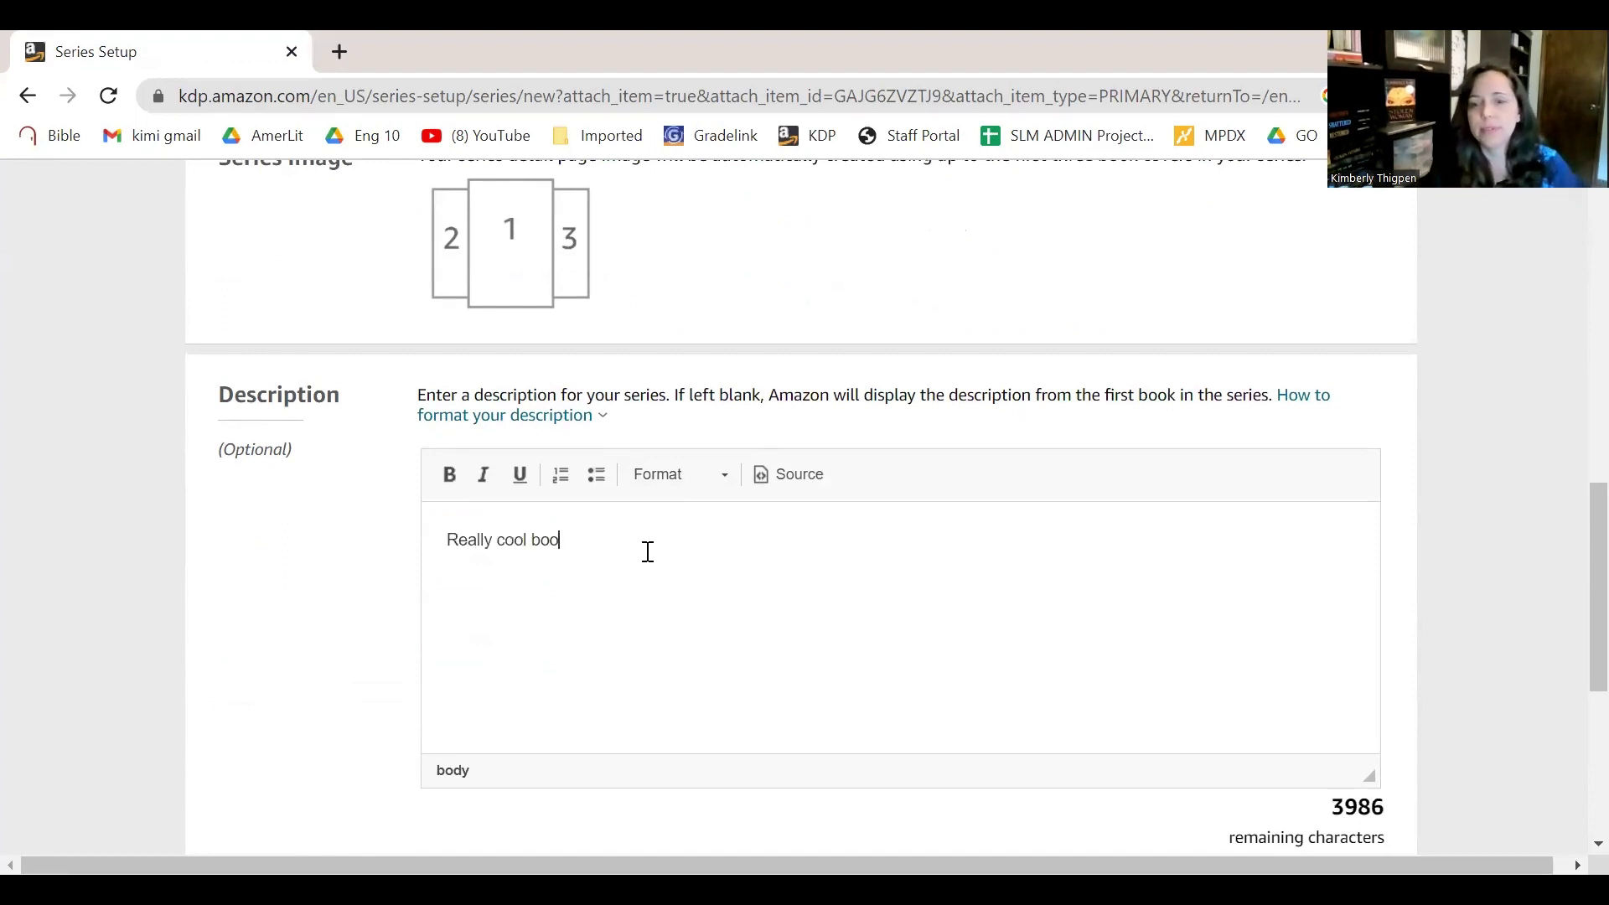
text(ks!)
Submit the series updates and return to the paperback's title setup.
scroll(654, 553, down, 1)
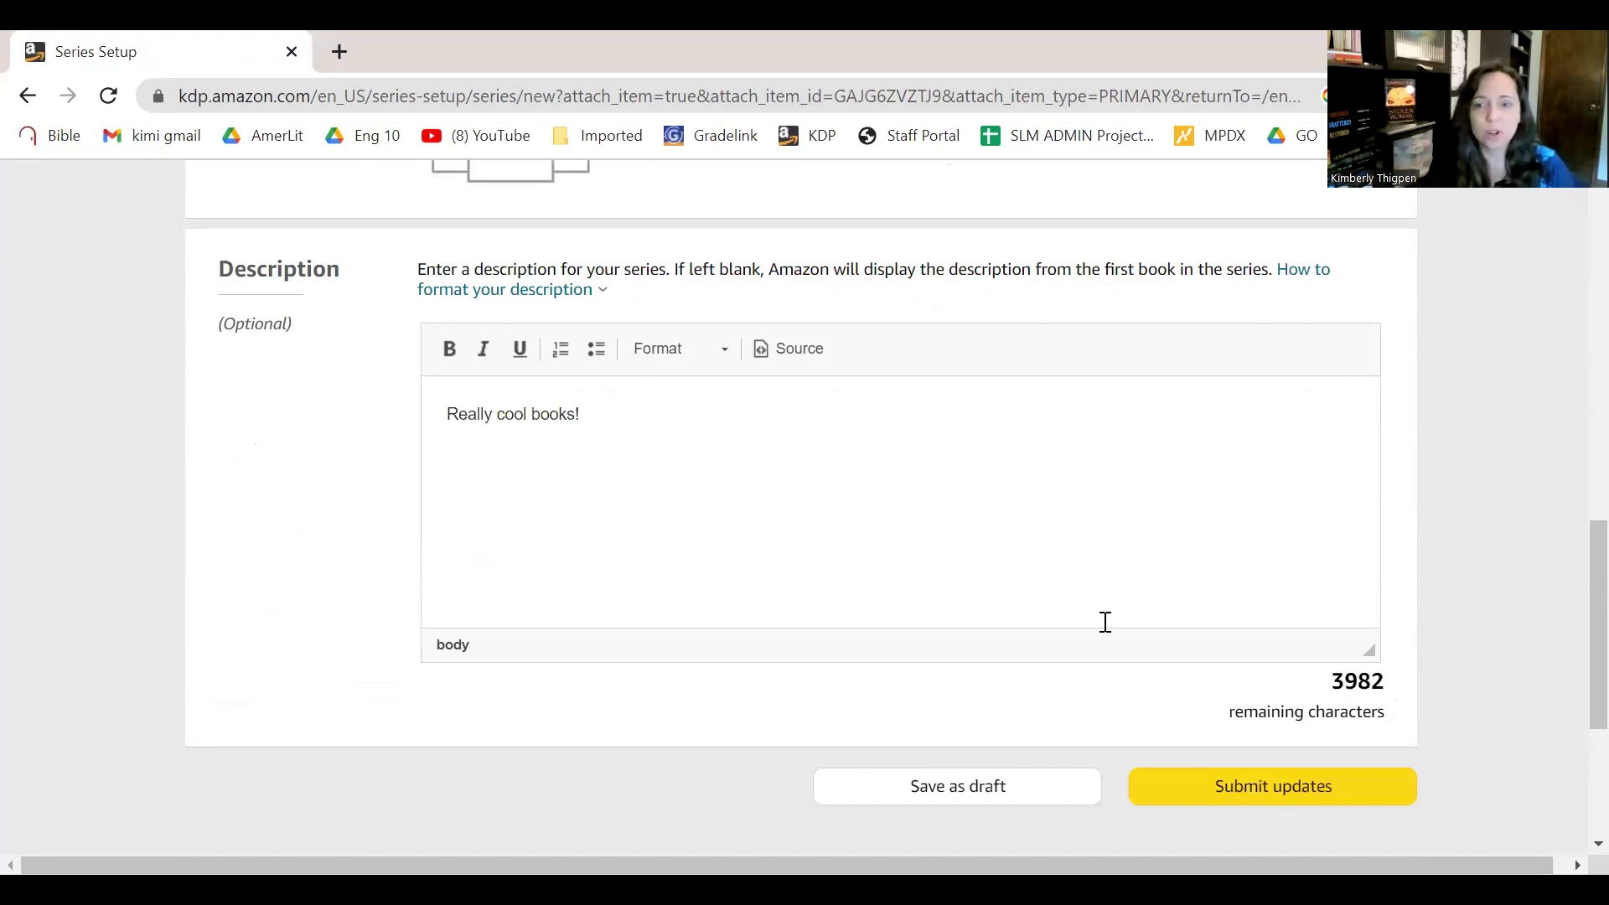
click(1188, 794)
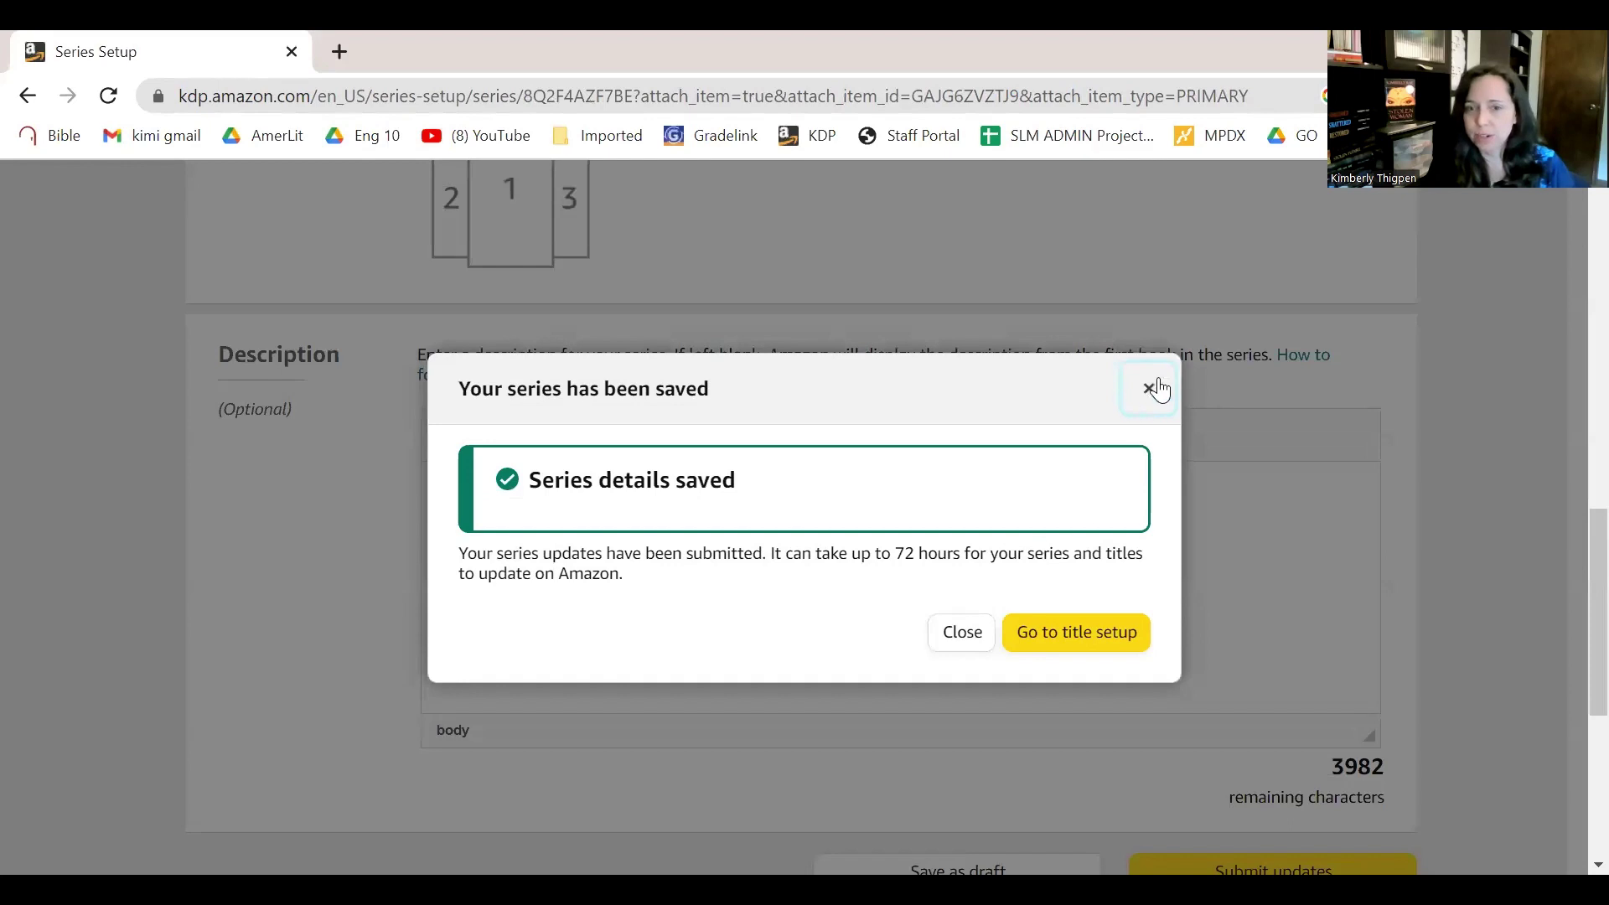
click(1104, 646)
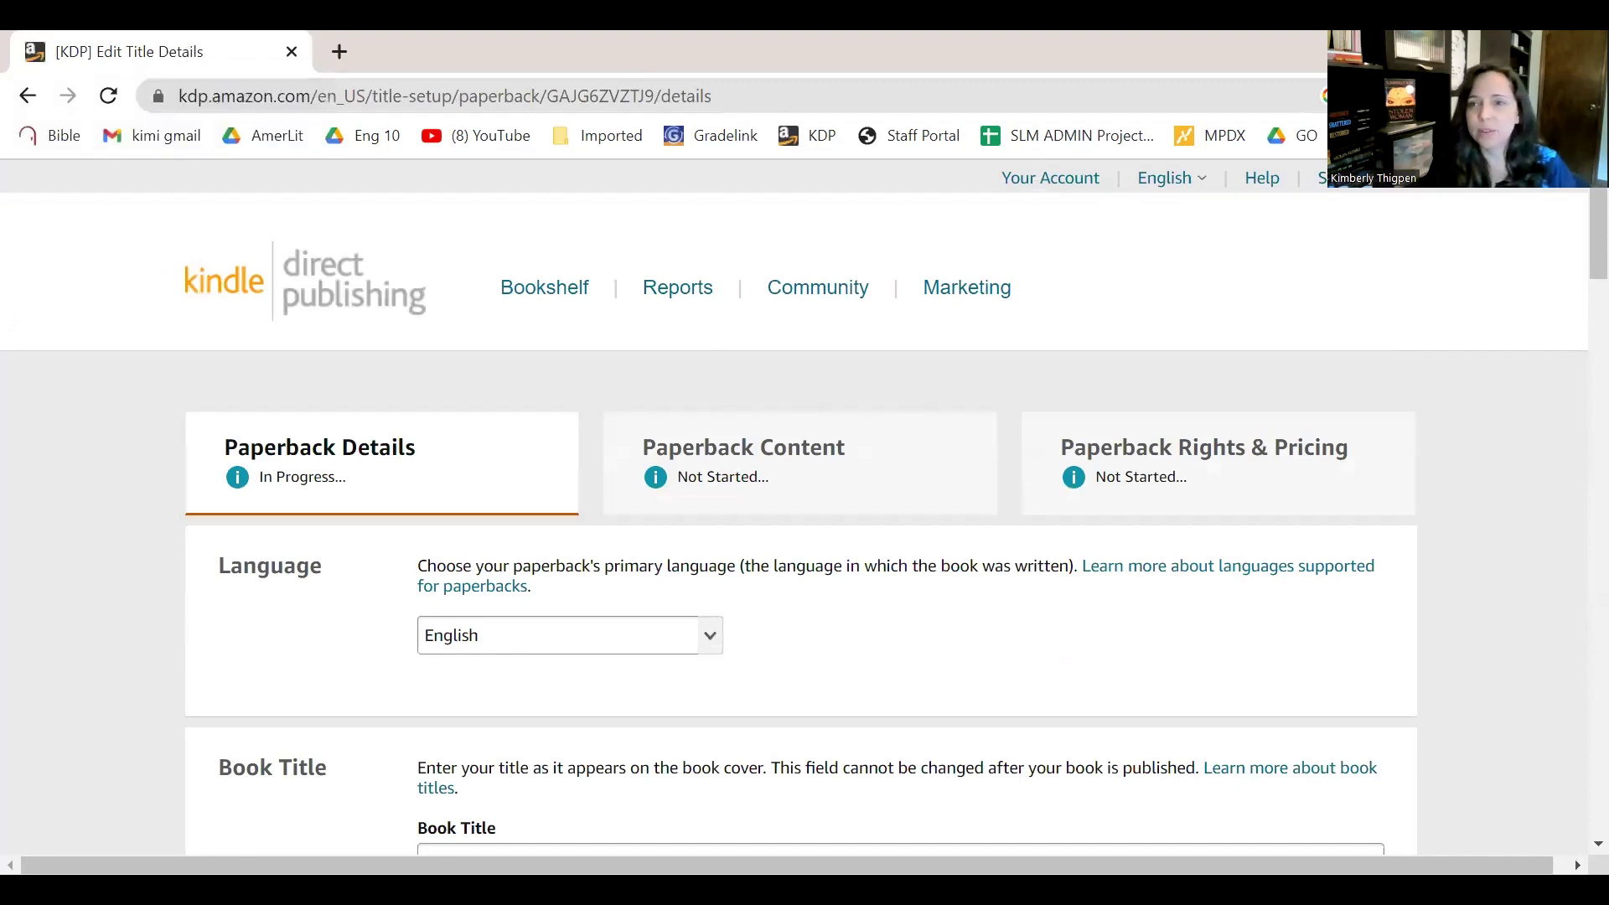
Open a new maximized browser tab.
double_click(323, 51)
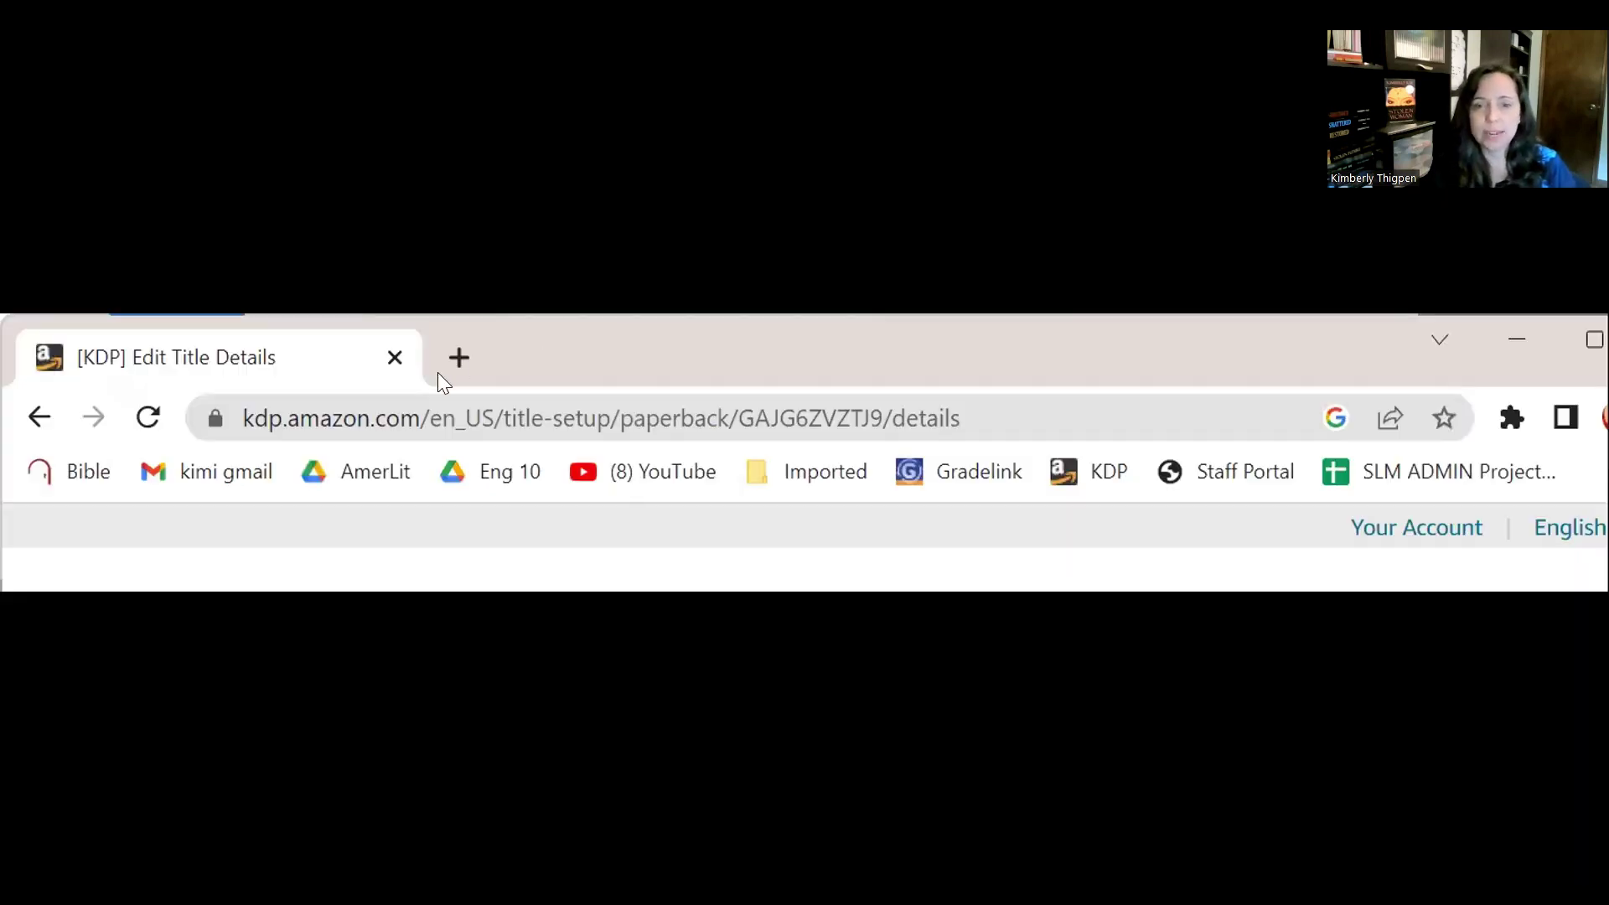
click(459, 358)
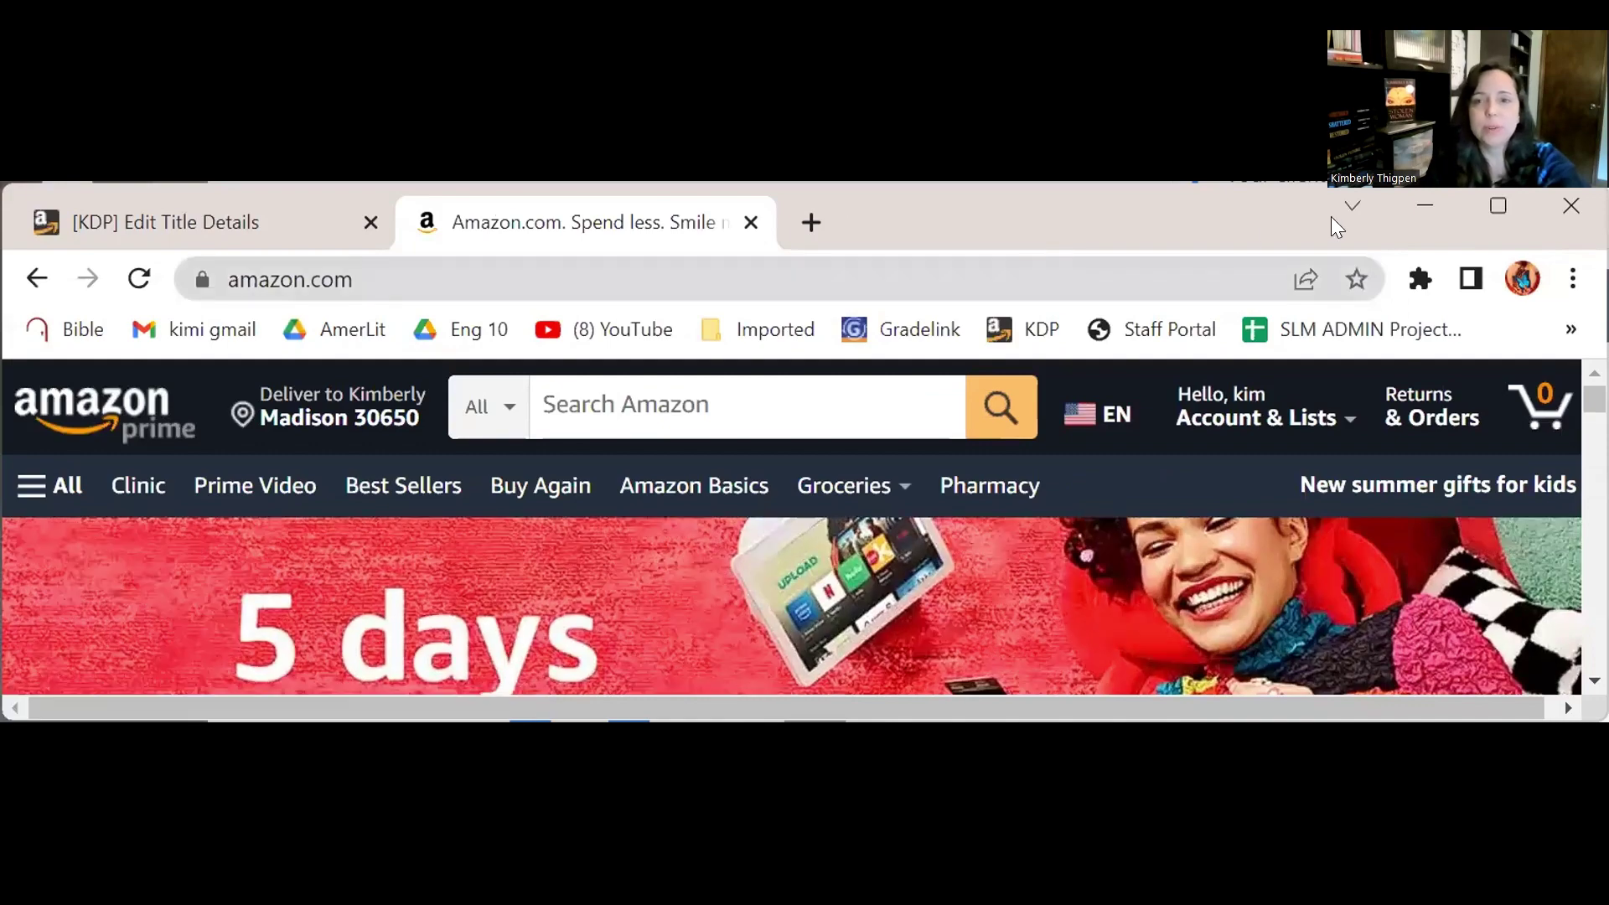
click(1480, 201)
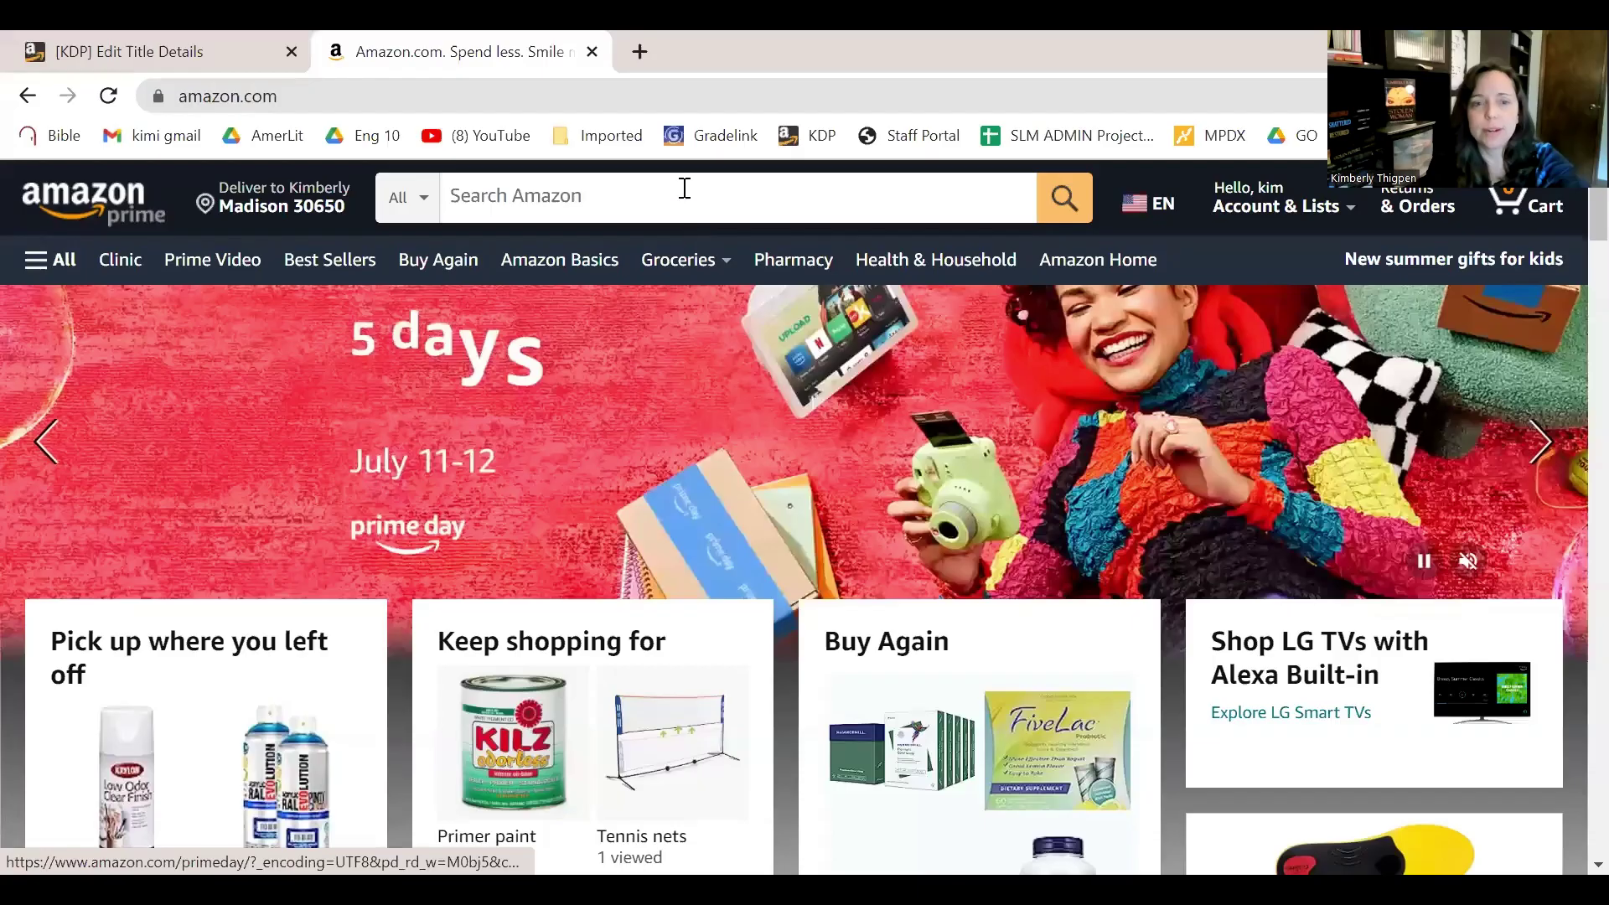
Search Amazon for the book Shredded by the author and open The Broken Series page.
click(685, 189)
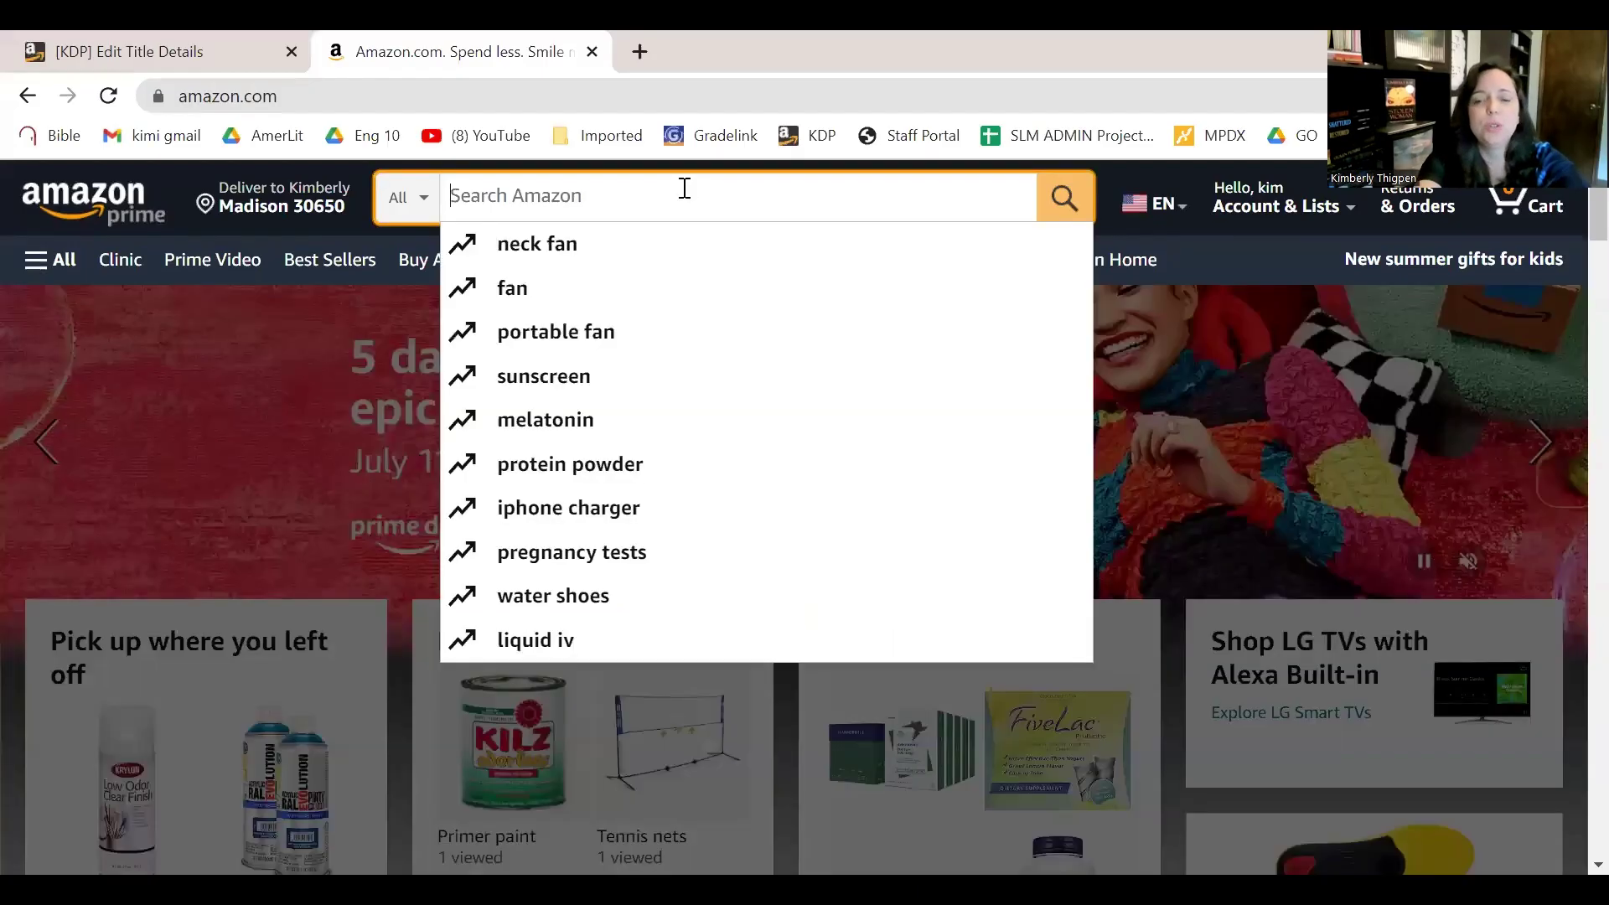
text(shredded kimber)
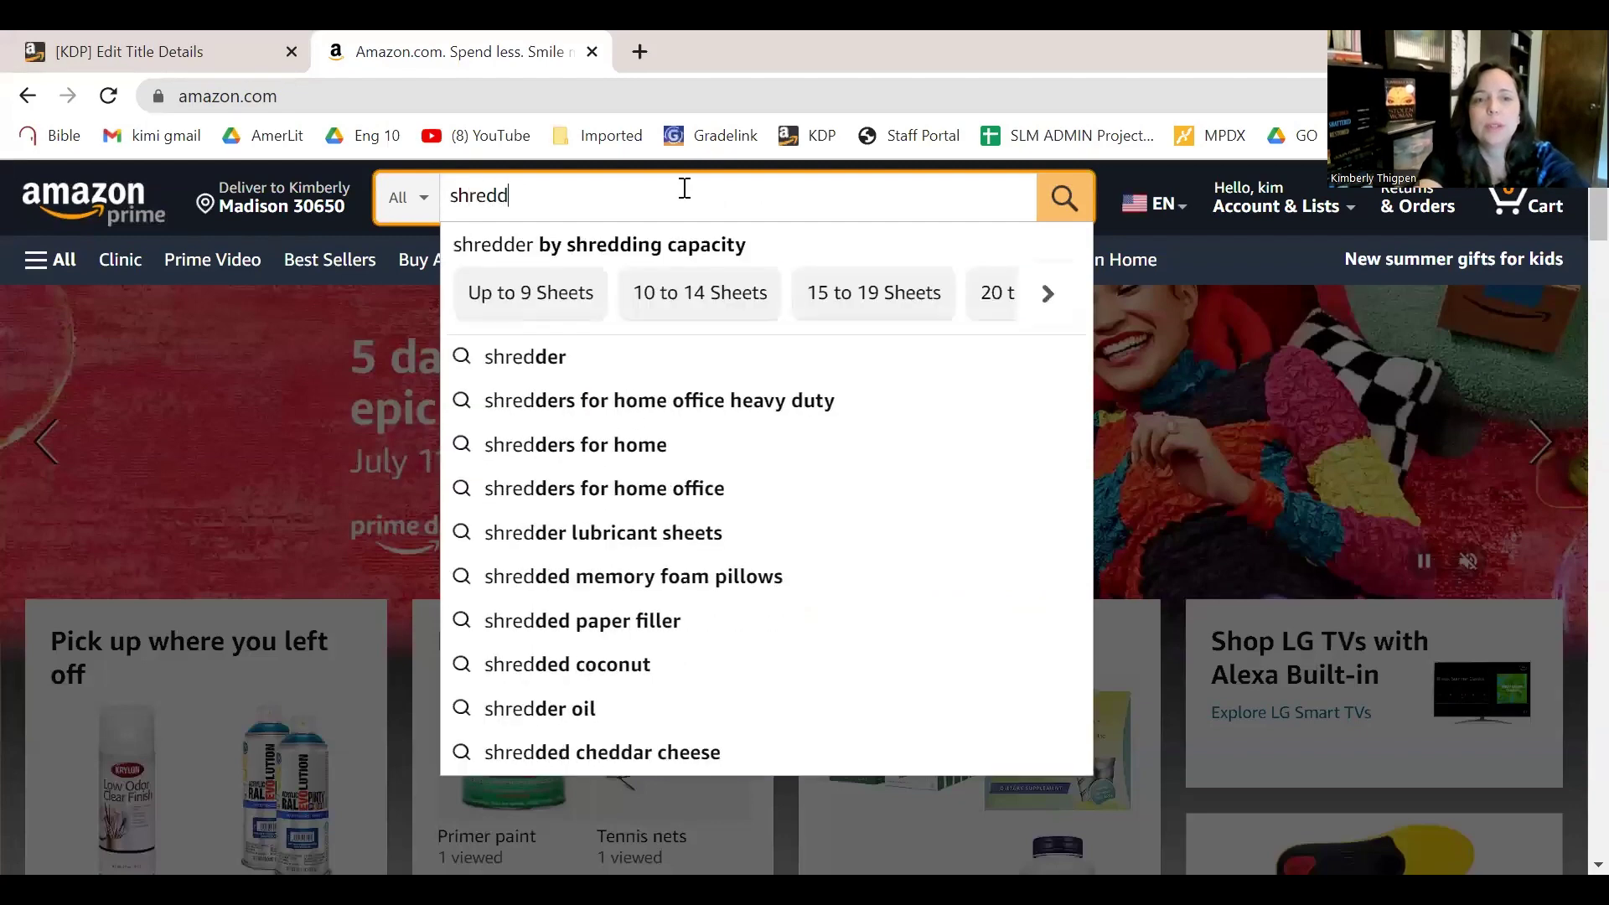
text(ly rae)
key(Return)
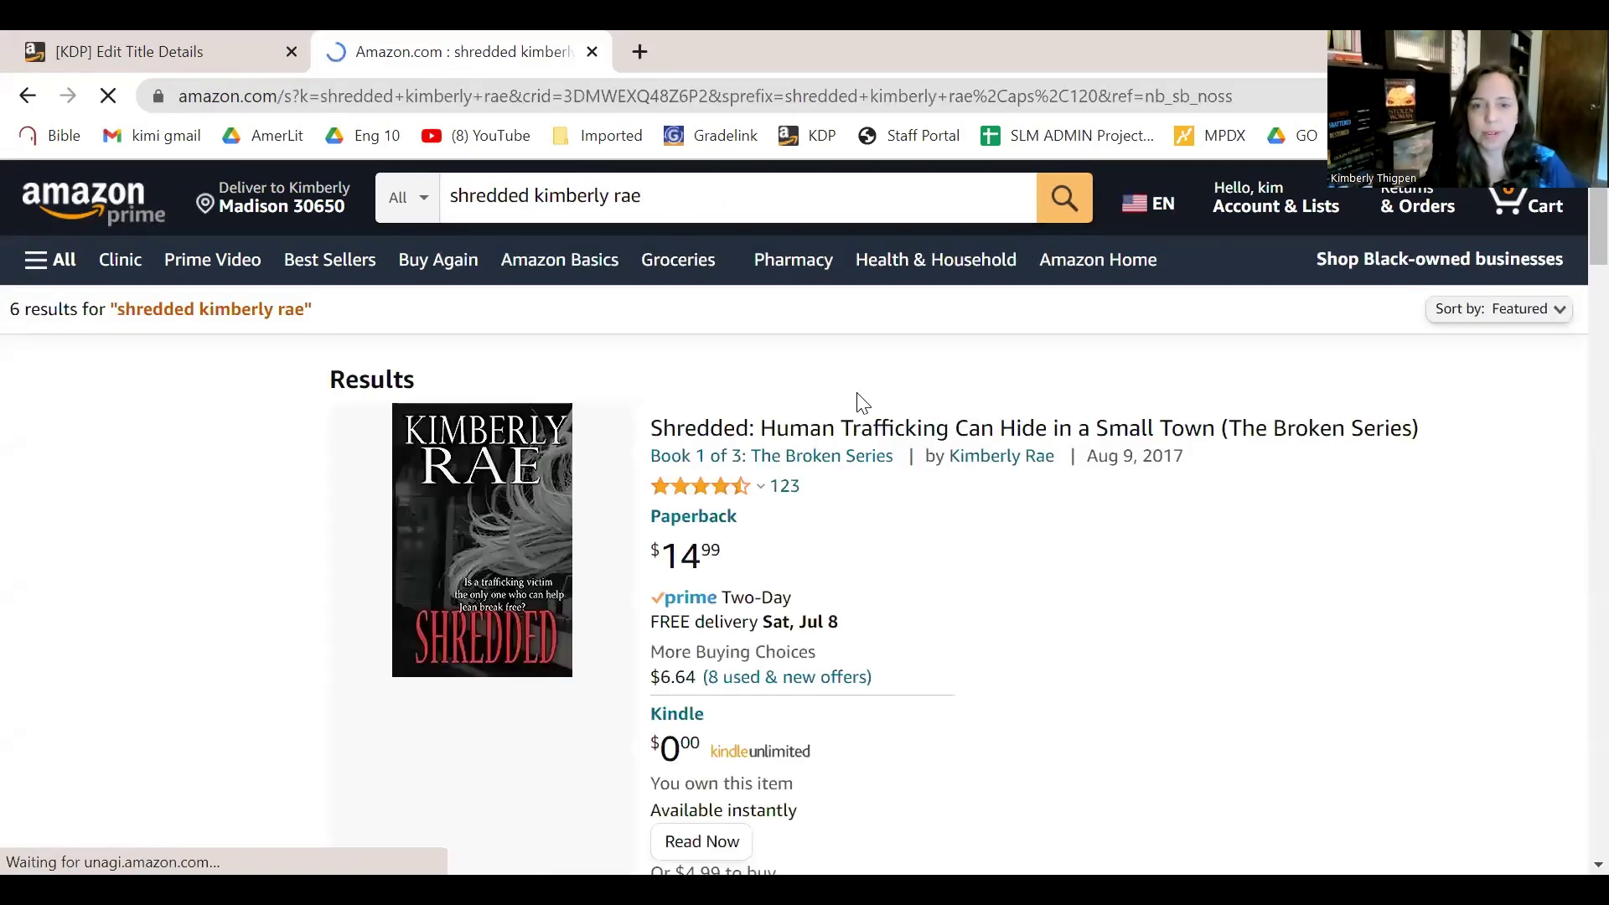
click(843, 468)
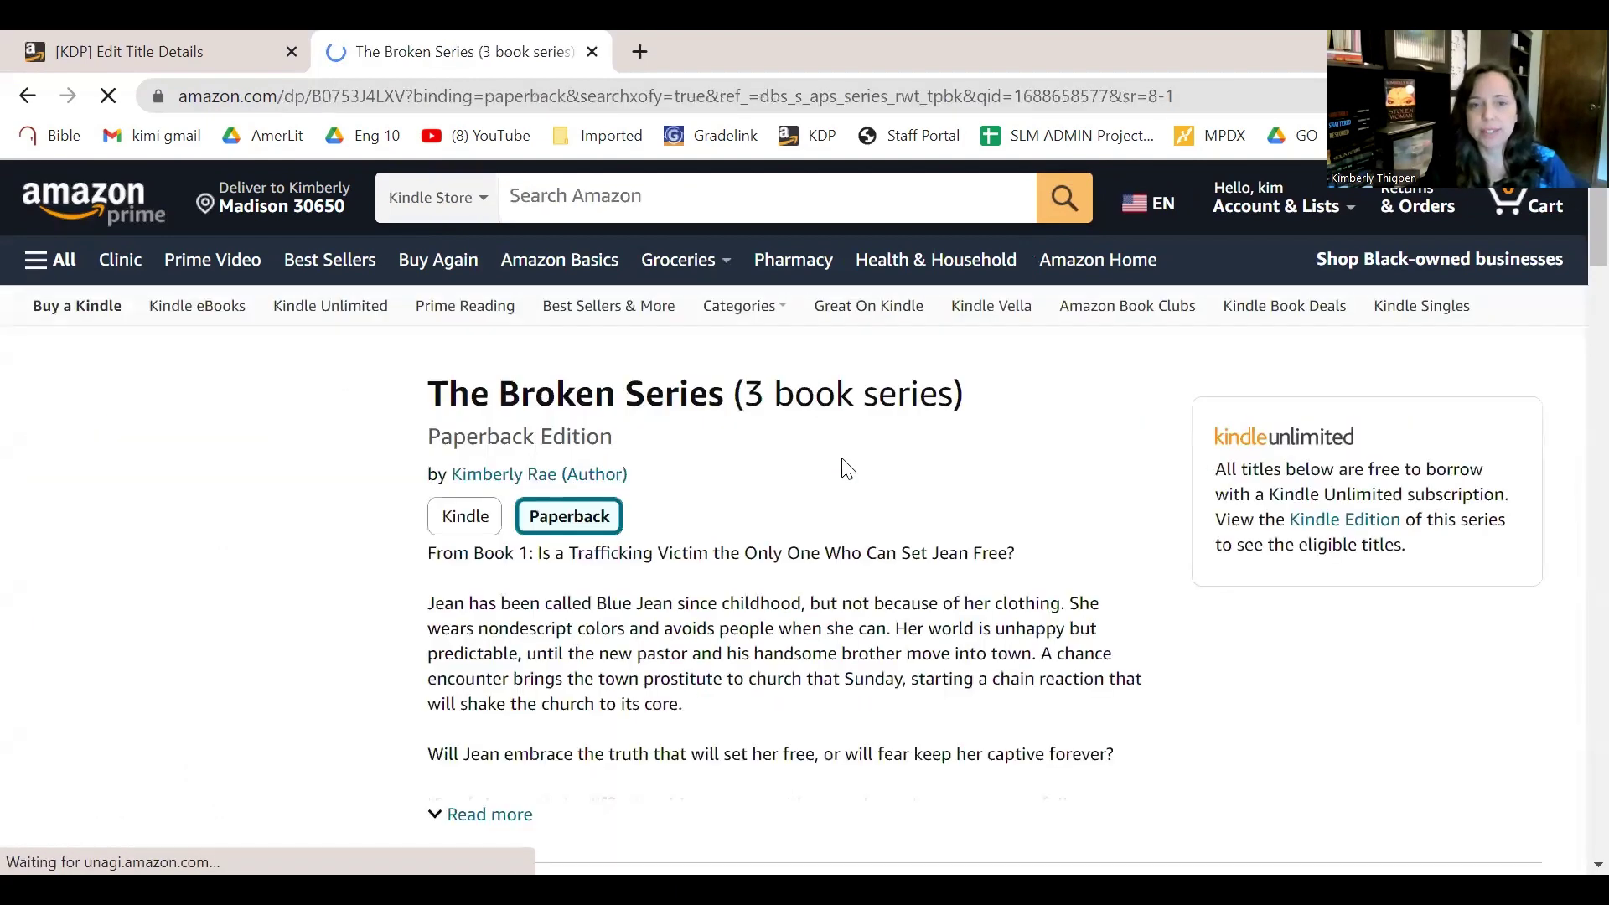
scroll(914, 543, down, 1)
scroll(913, 543, down, 15)
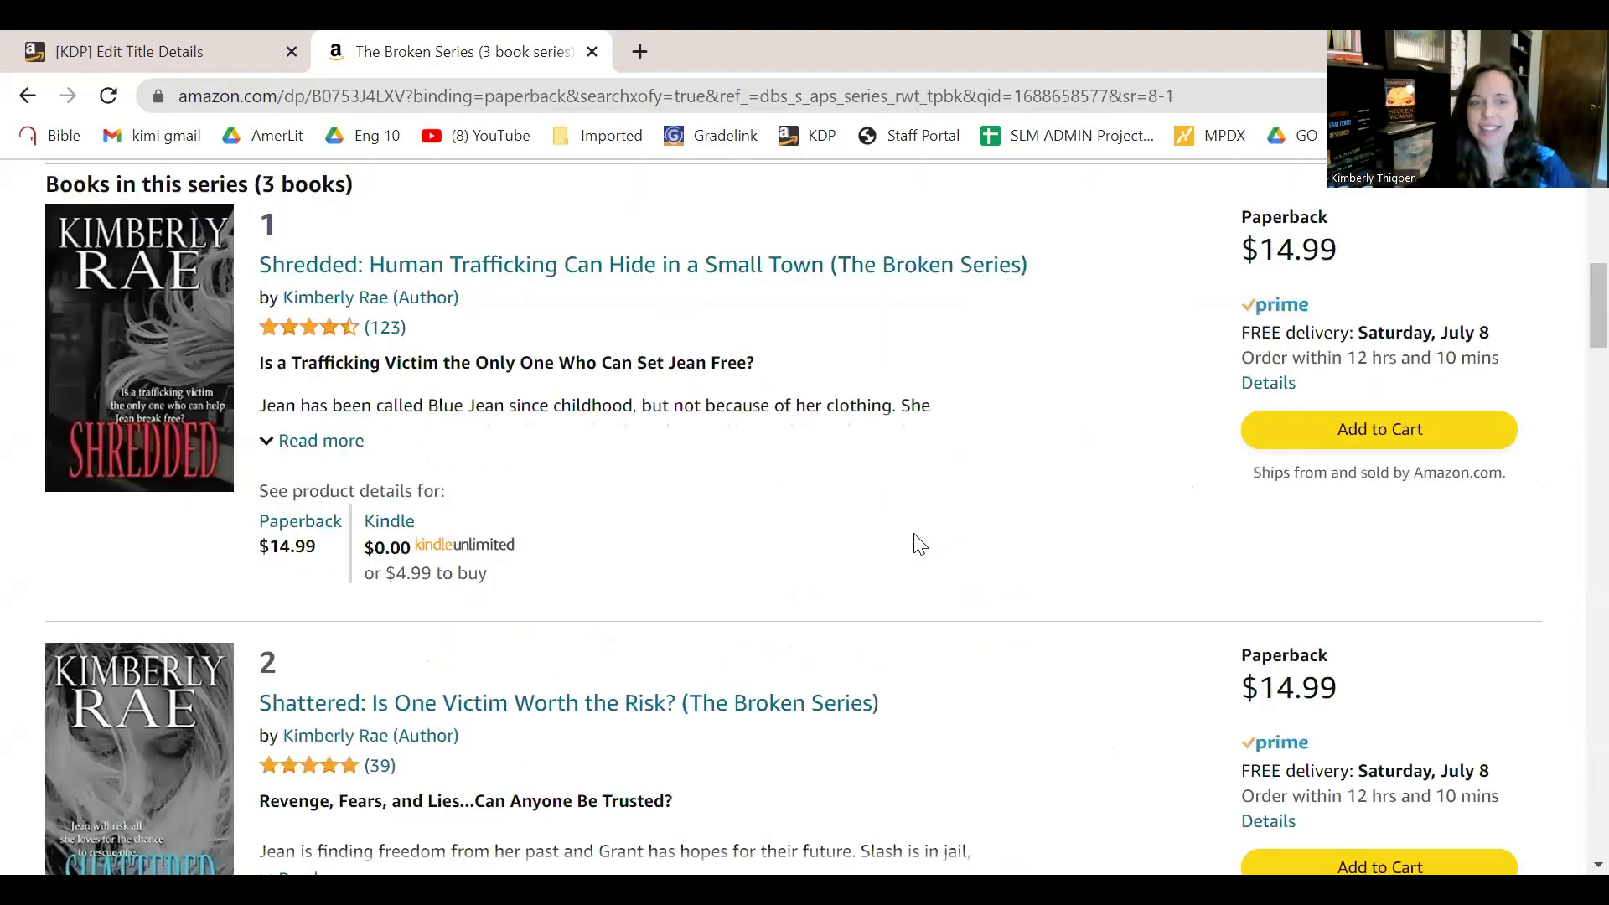
scroll(913, 541, up, 10)
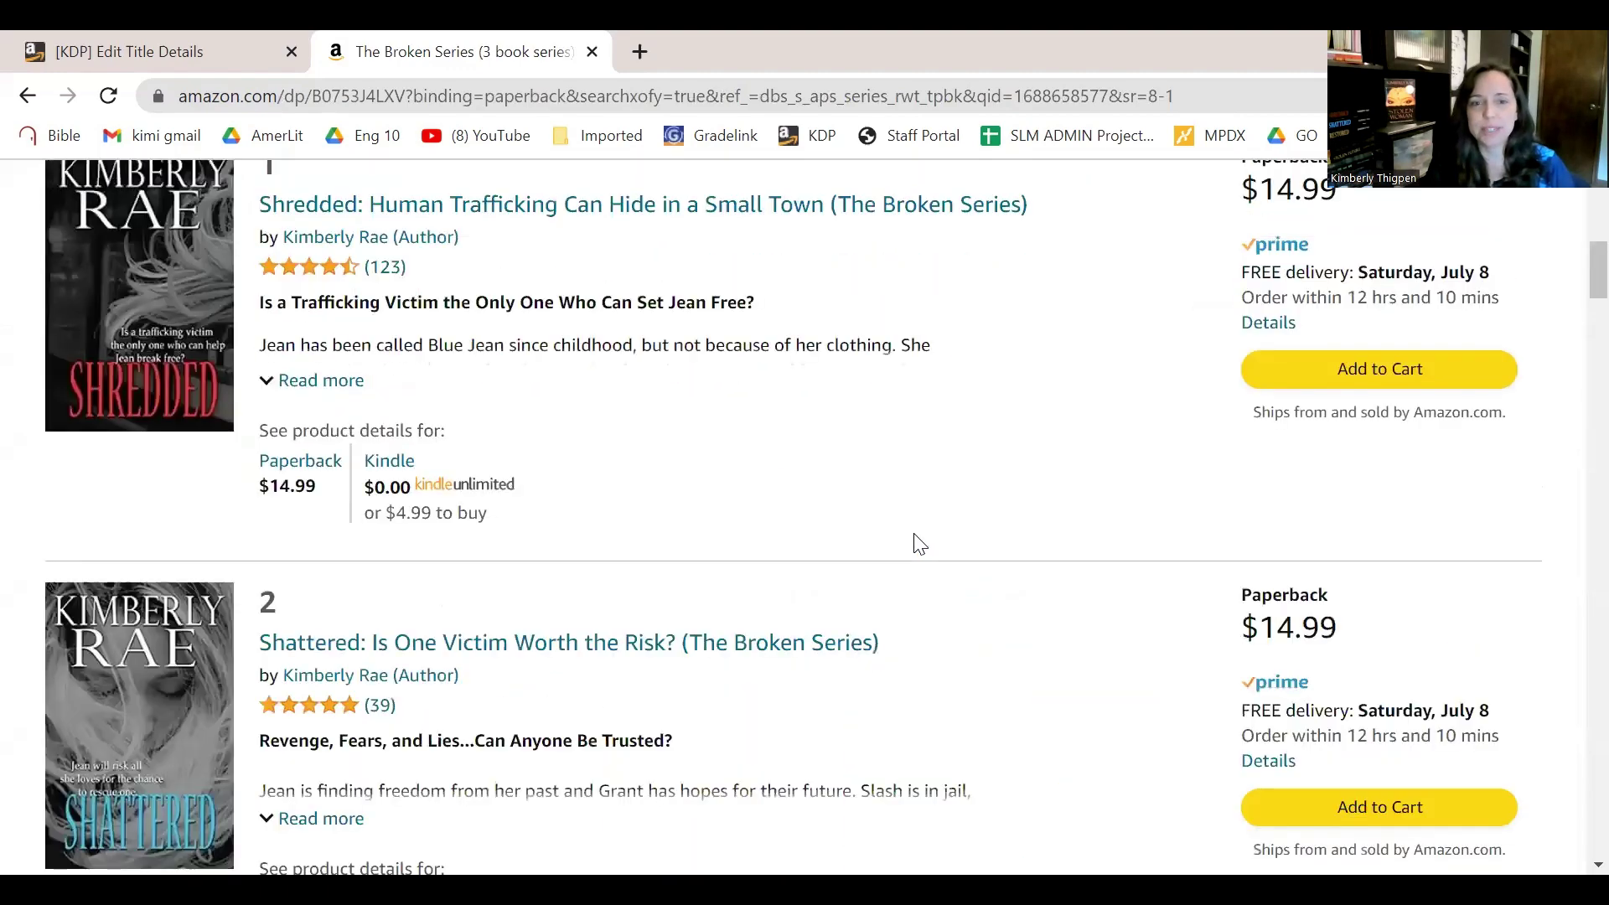
Search Amazon for the author's Sick and Tired book and open Laughter for the Sick and Tired.
scroll(754, 277, up, 5)
click(738, 199)
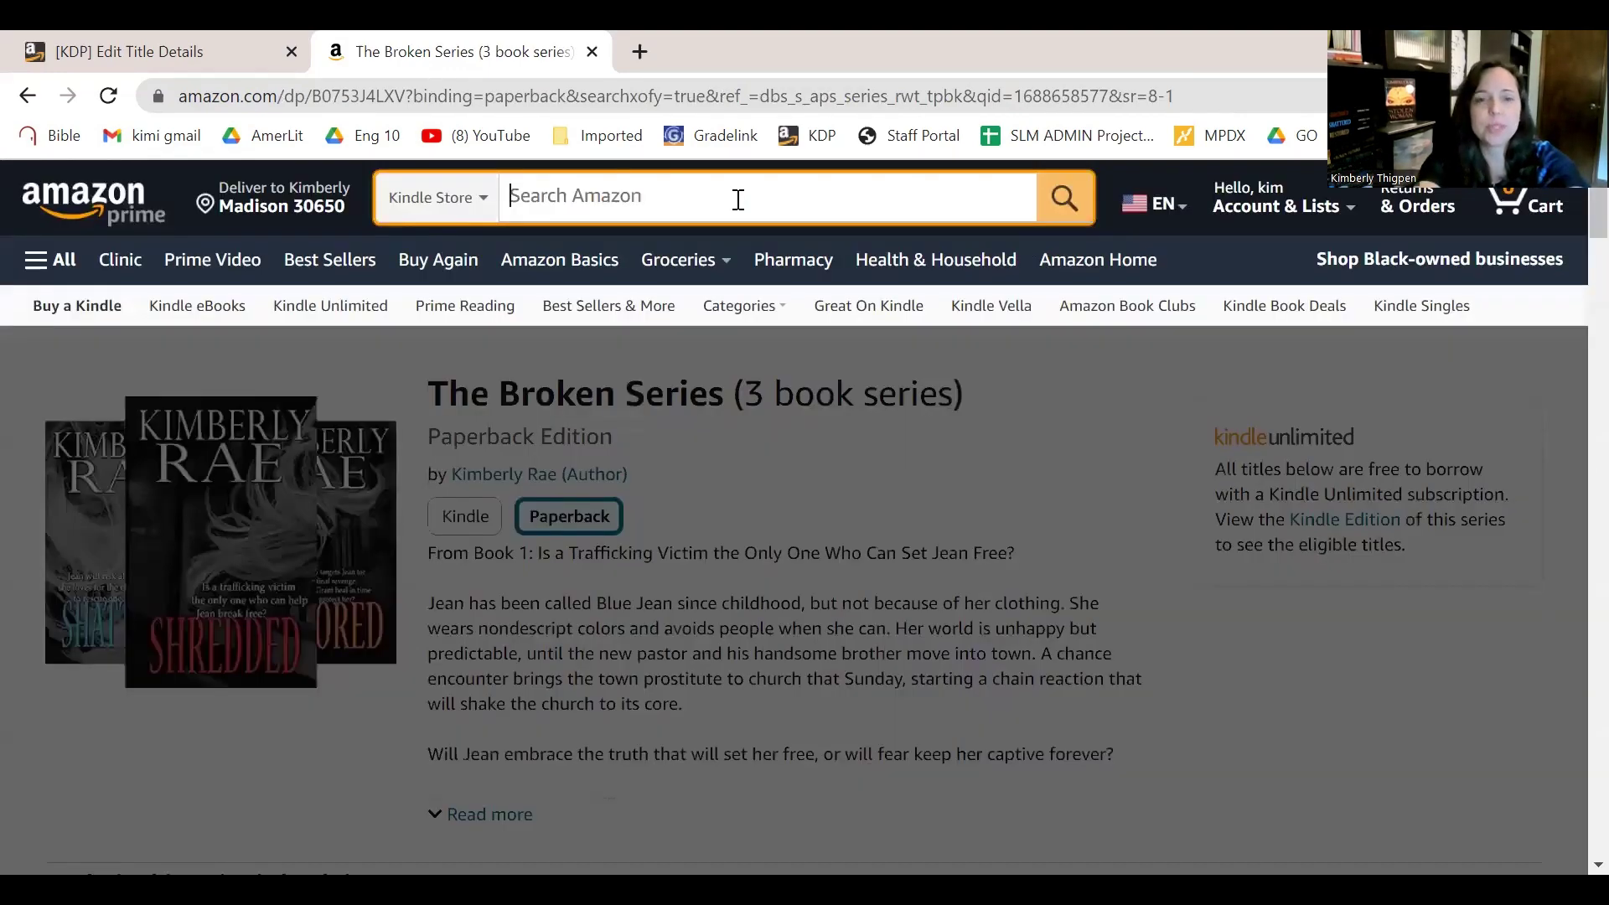
text(sick a)
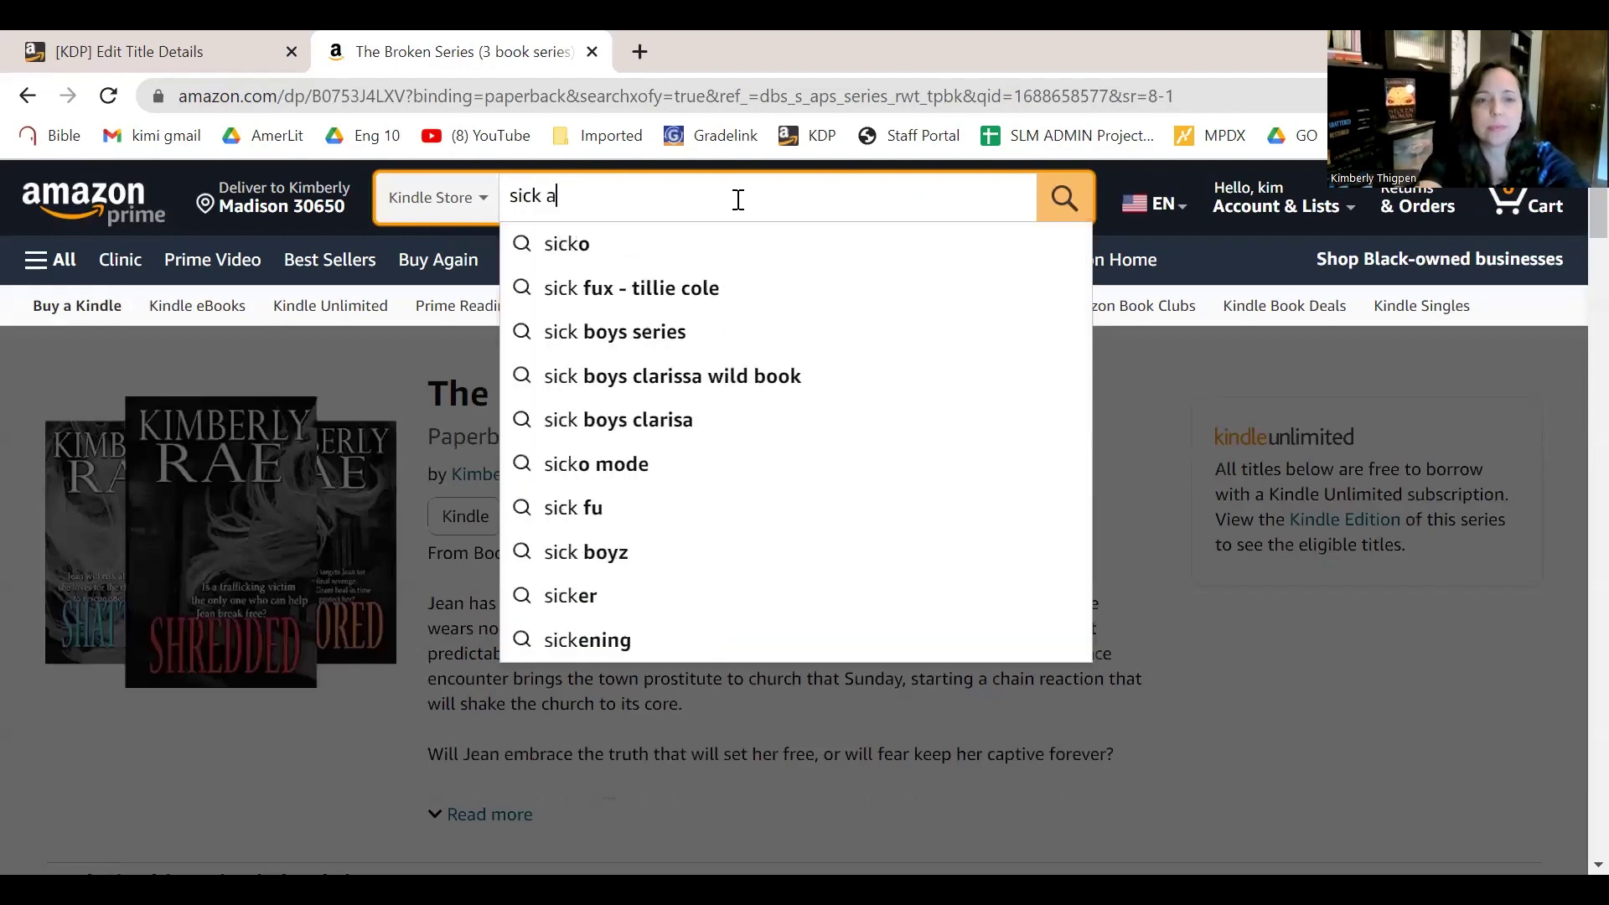
text(dn tired kimberly ae)
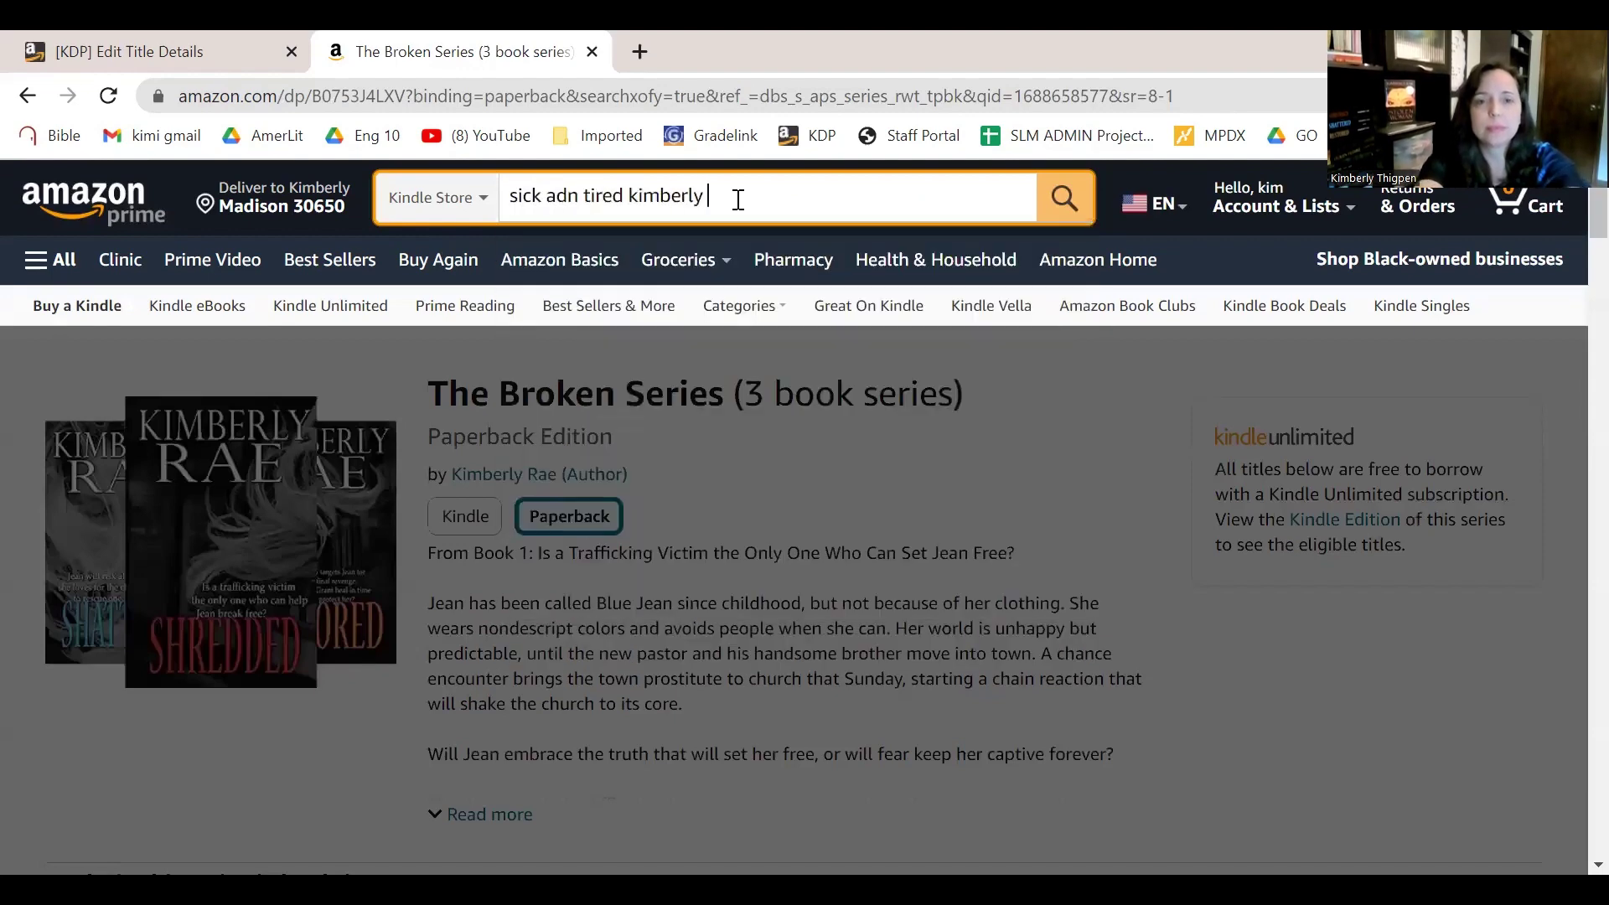
key(Return)
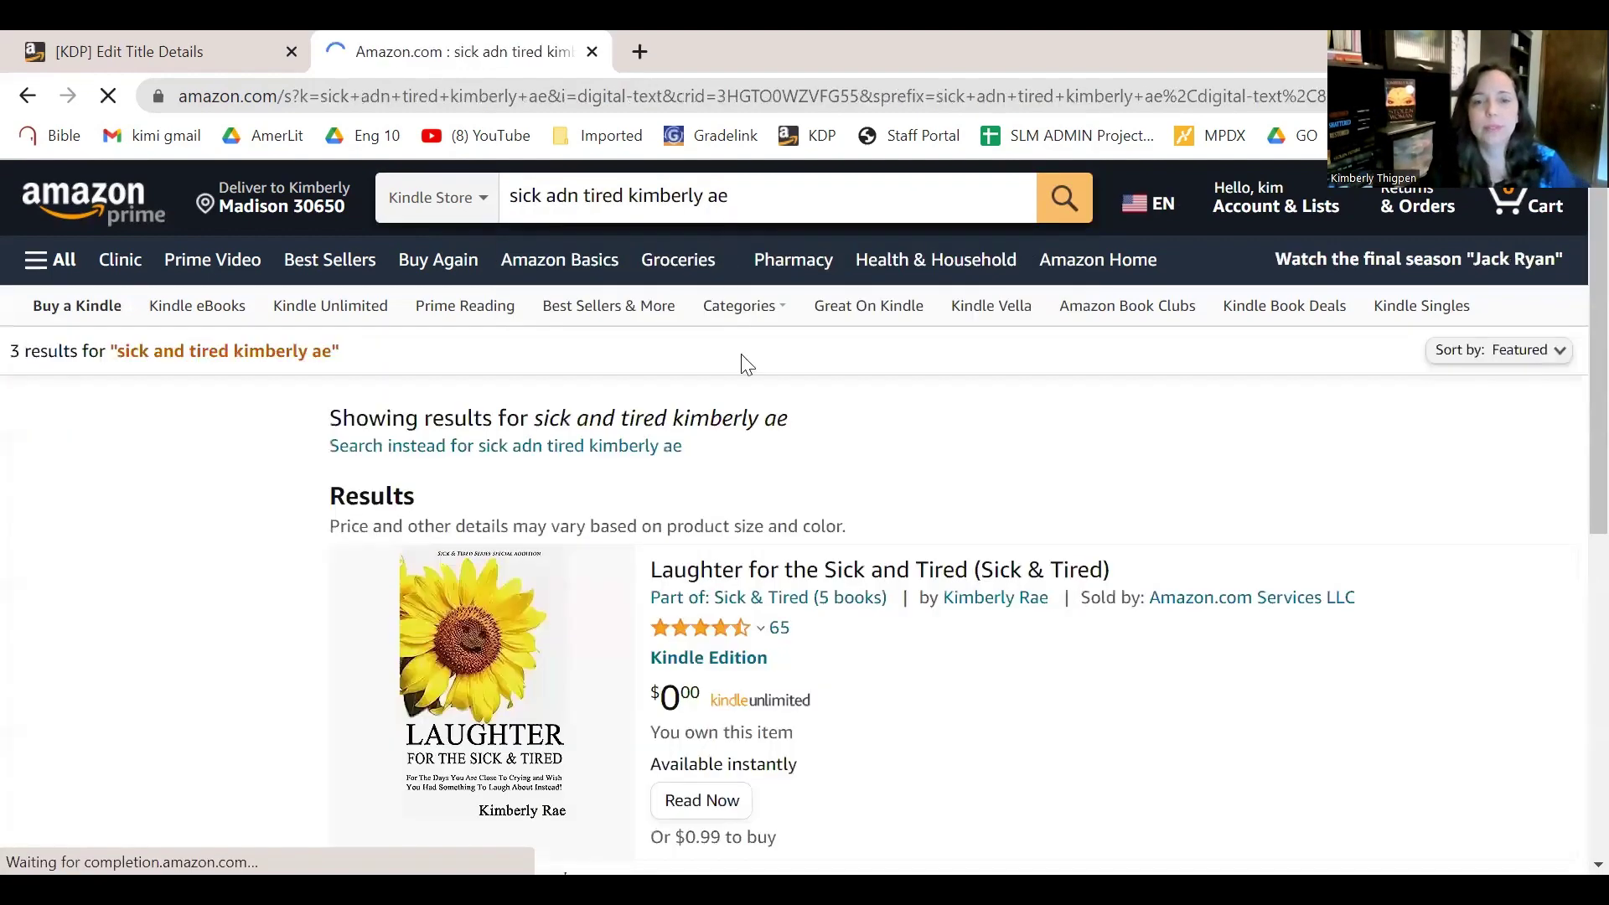
scroll(779, 406, down, 1)
click(826, 443)
Expand the book's full description with Read more.
scroll(897, 492, down, 2)
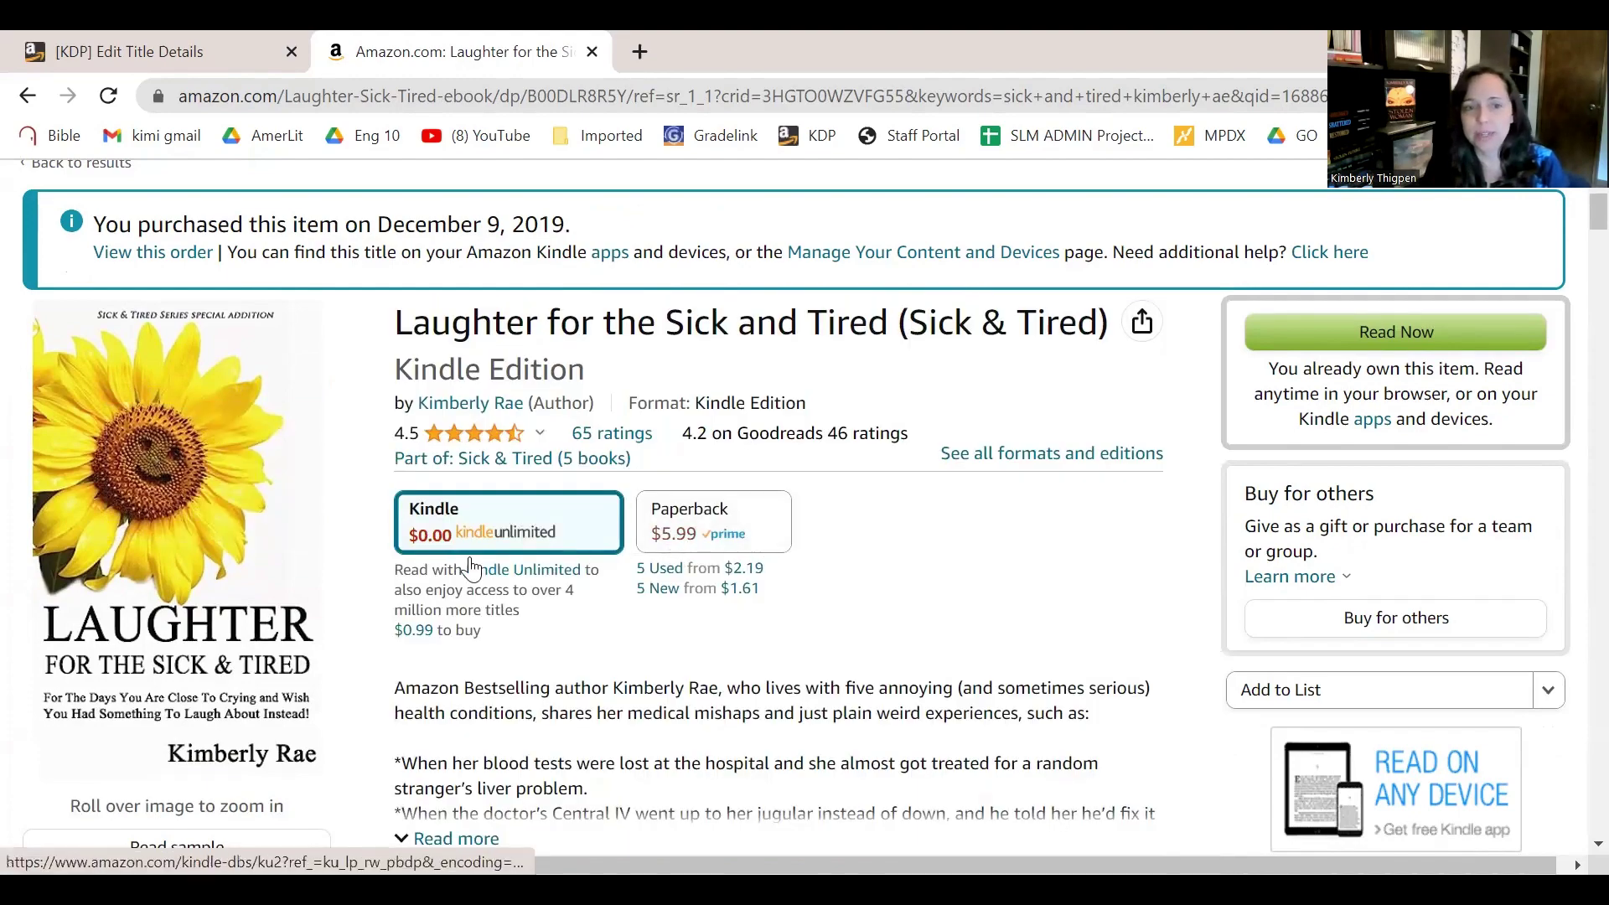
scroll(622, 570, down, 1)
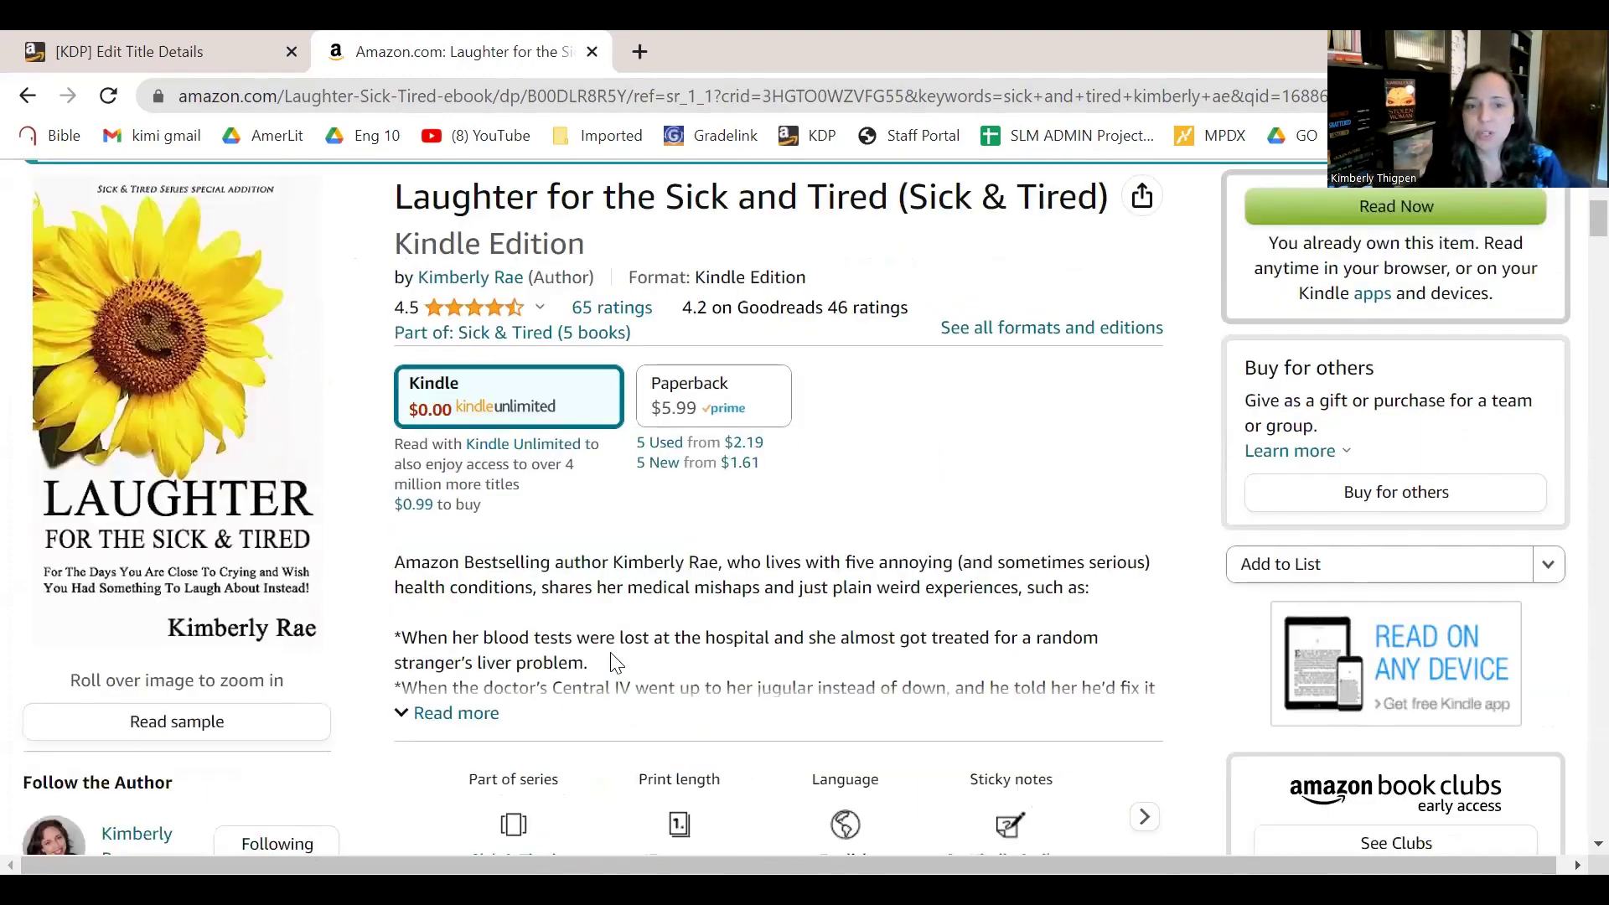
scroll(616, 664, down, 1)
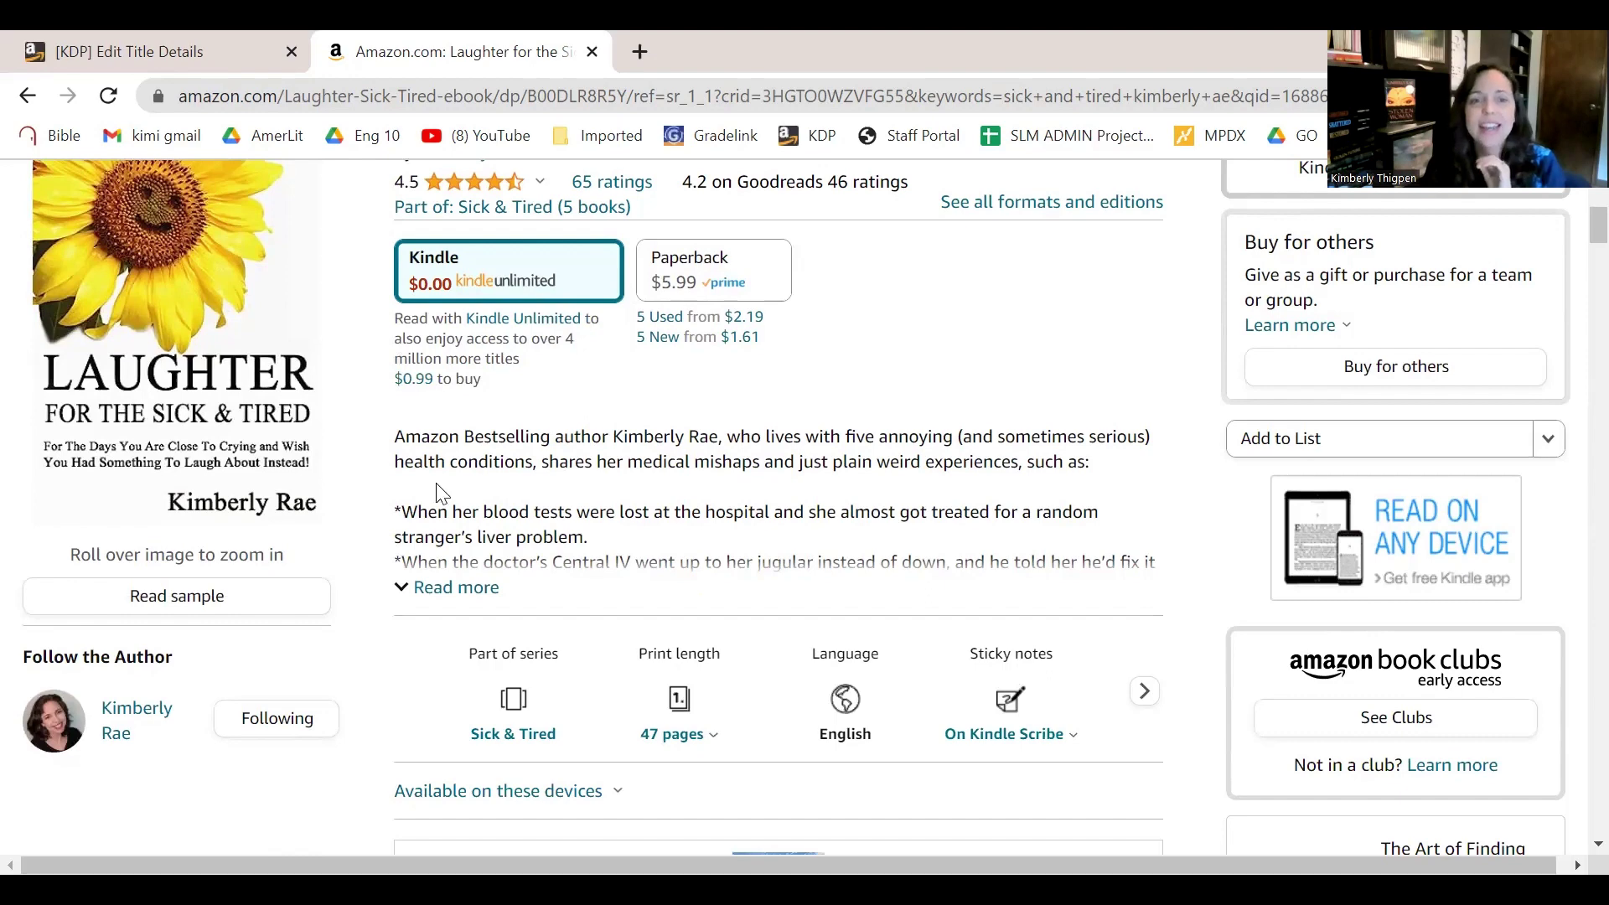
click(452, 588)
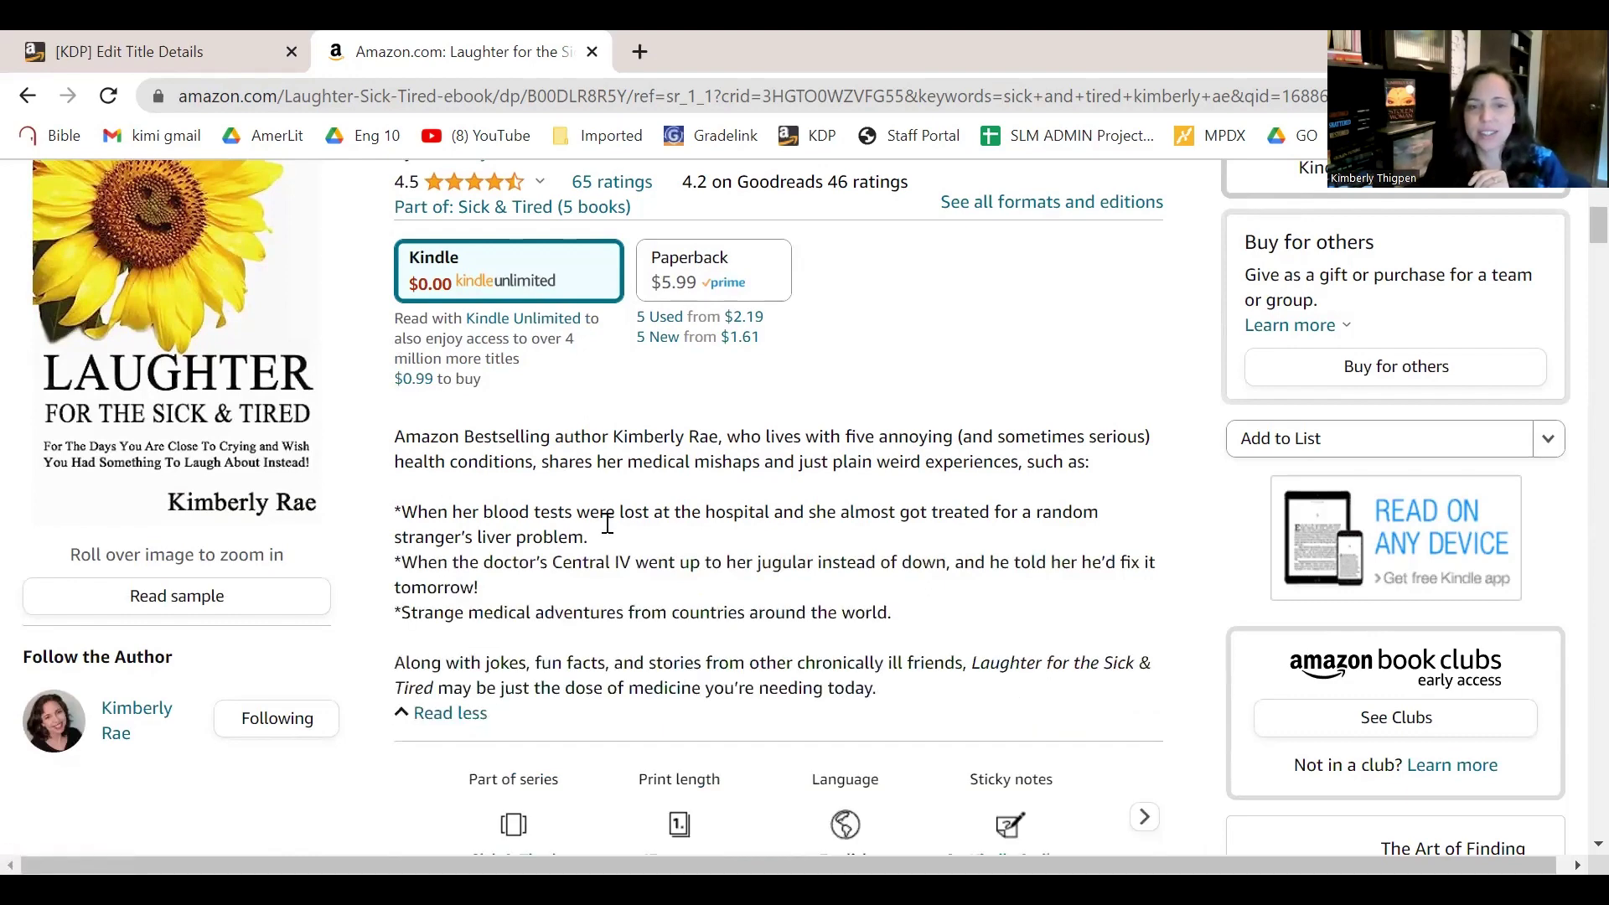
Browse the series, publisher, review and author sections, then switch back to the [KDP] Edit Title Details tab.
scroll(696, 516, down, 2)
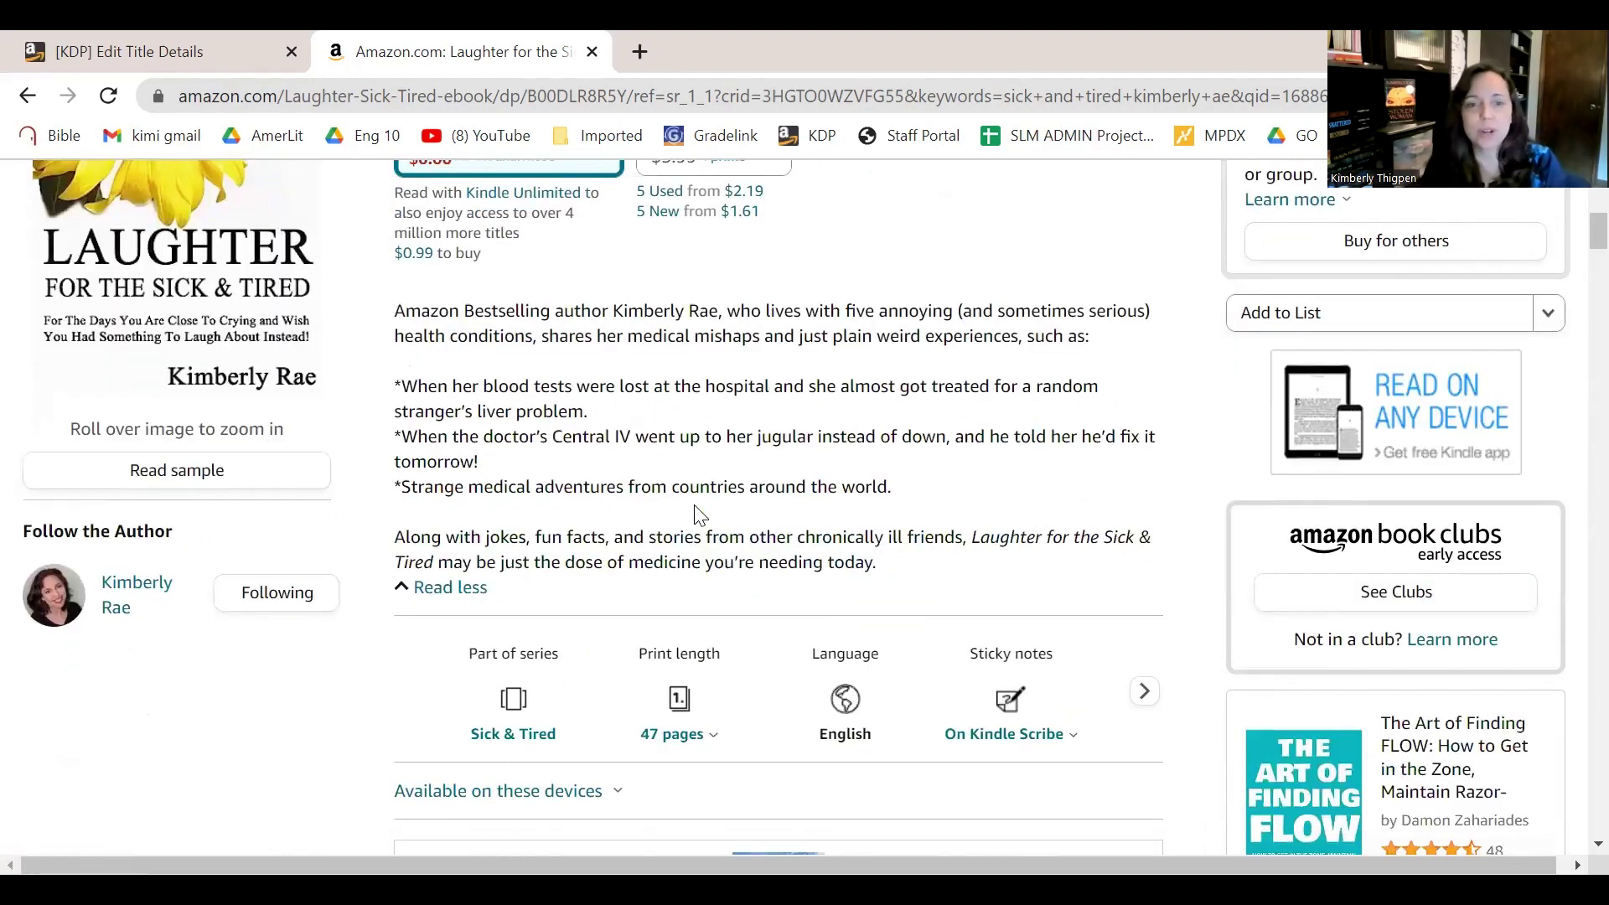
mouse_move(229, 304)
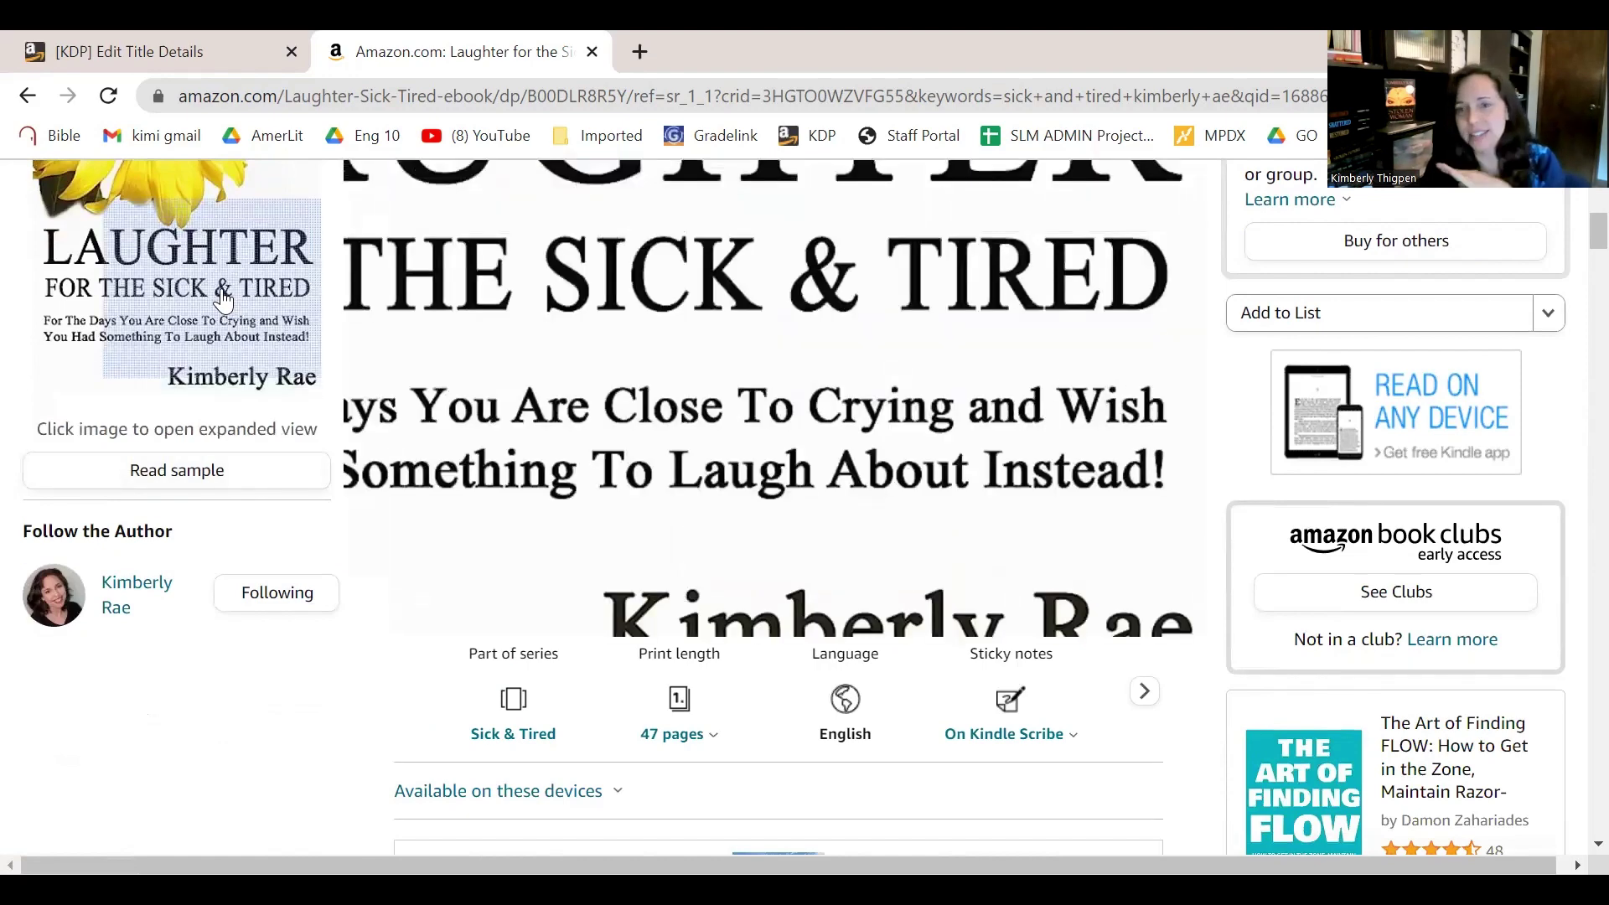
scroll(828, 423, down, 6)
scroll(824, 423, down, 3)
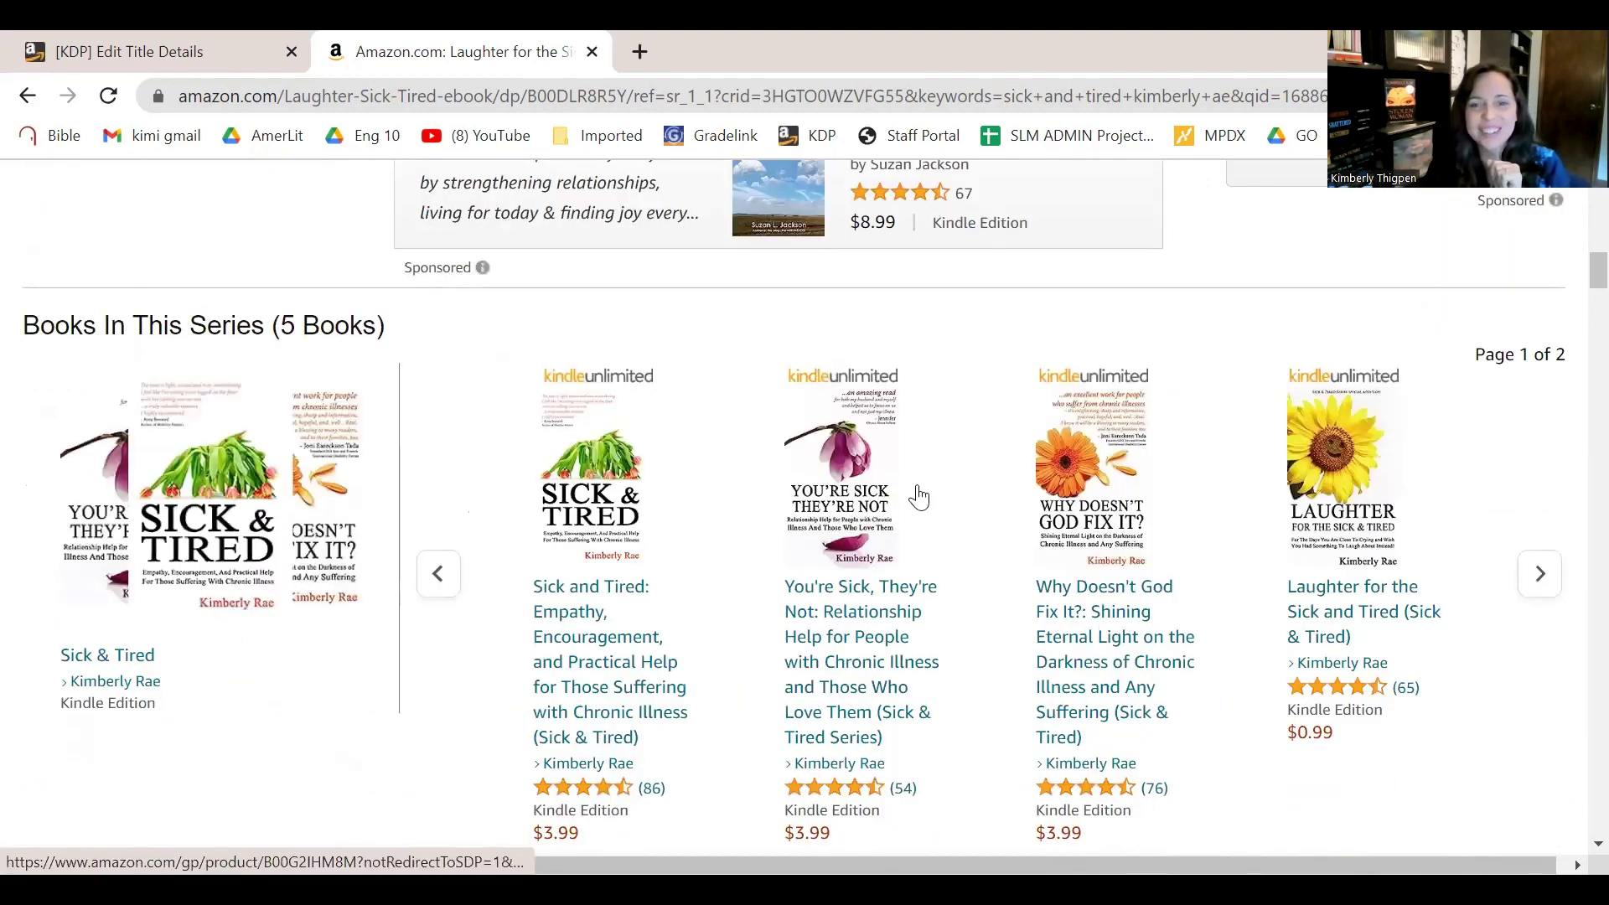
scroll(1033, 533, down, 4)
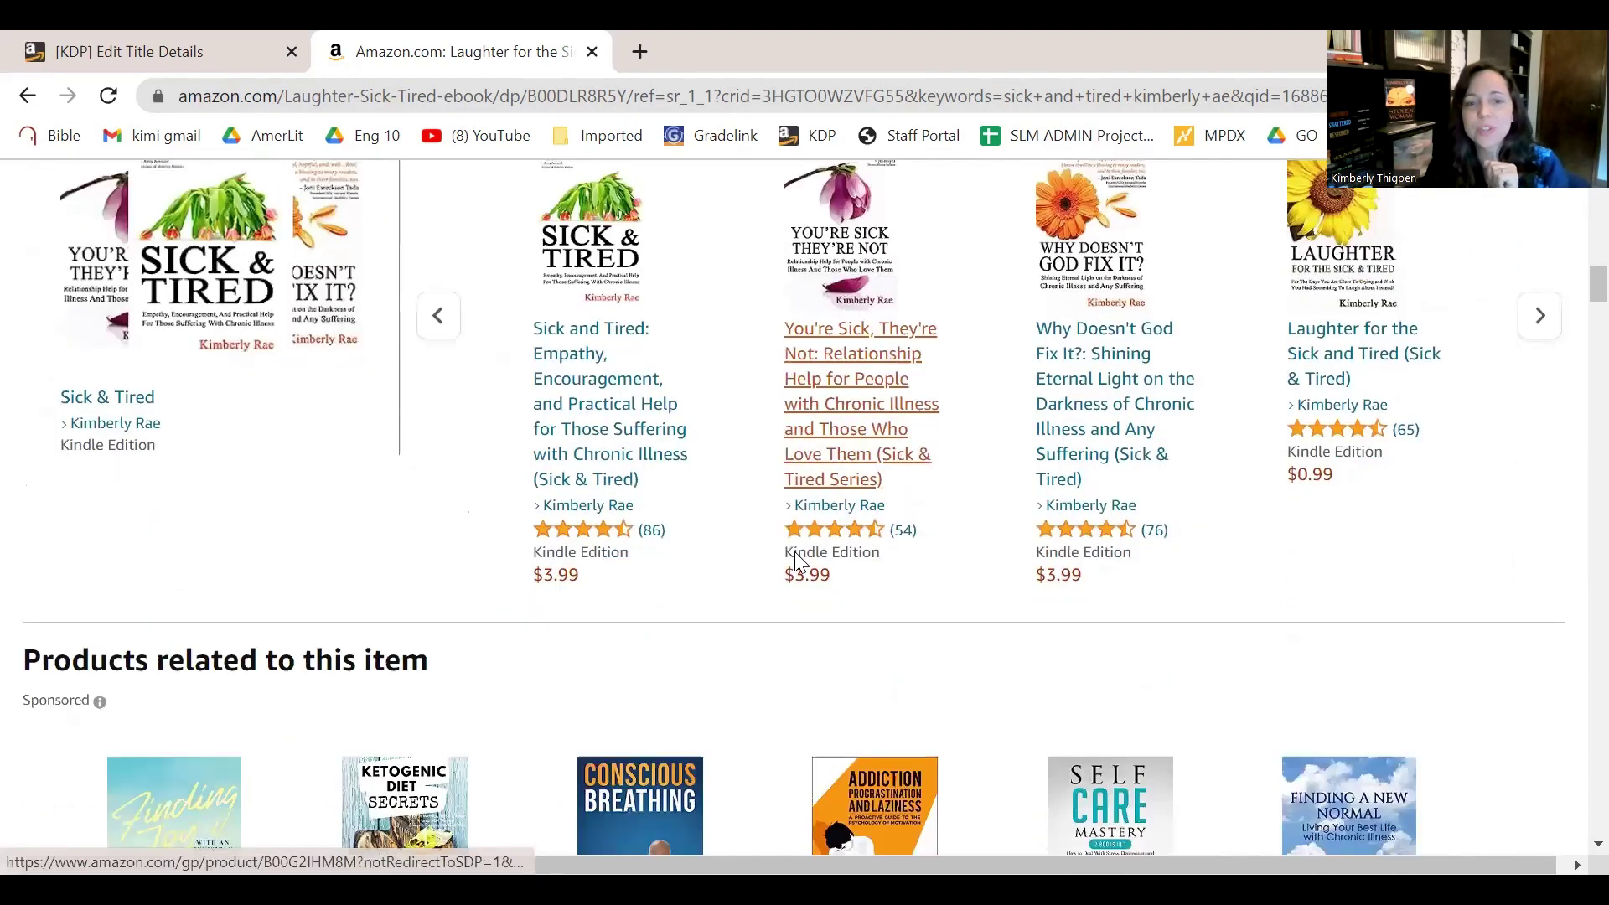
scroll(792, 557, up, 4)
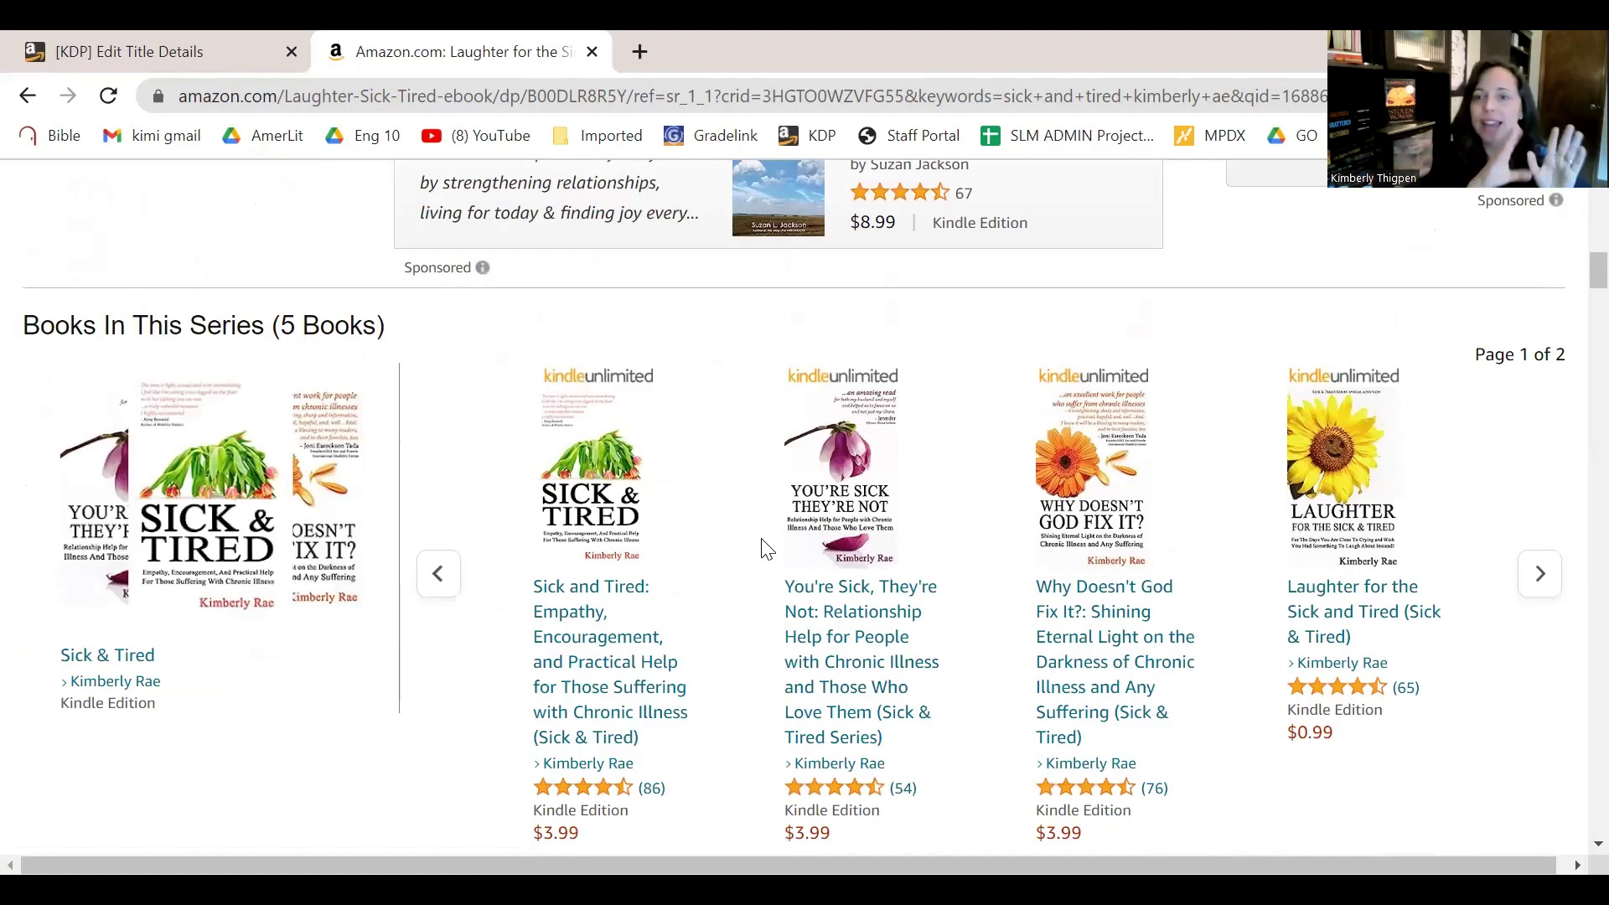
scroll(767, 551, down, 7)
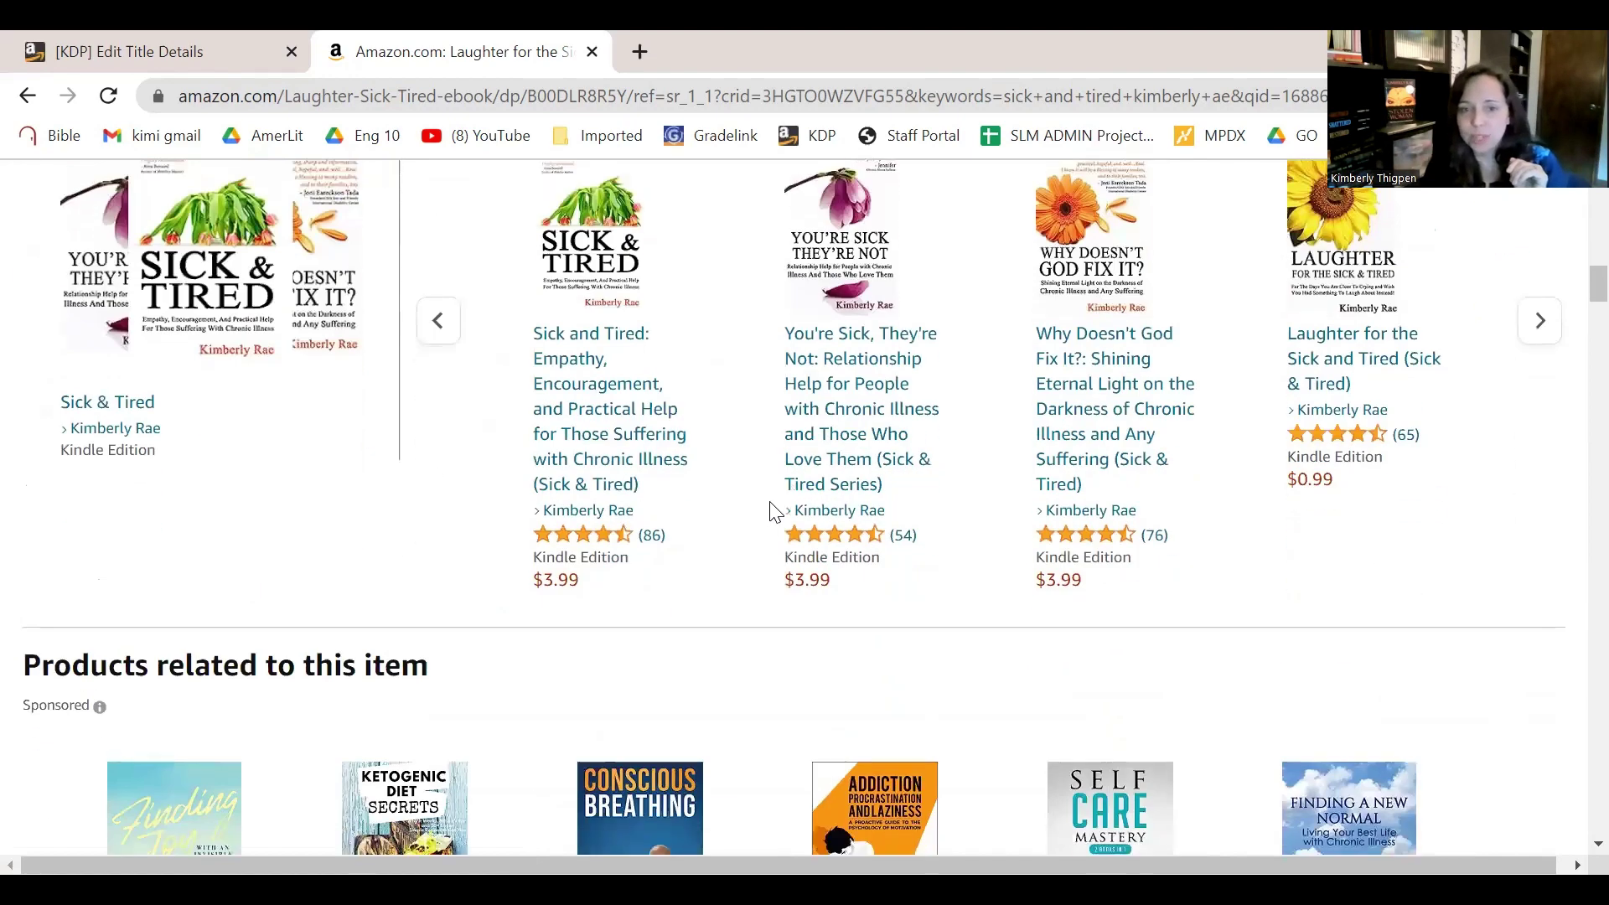
scroll(775, 512, down, 7)
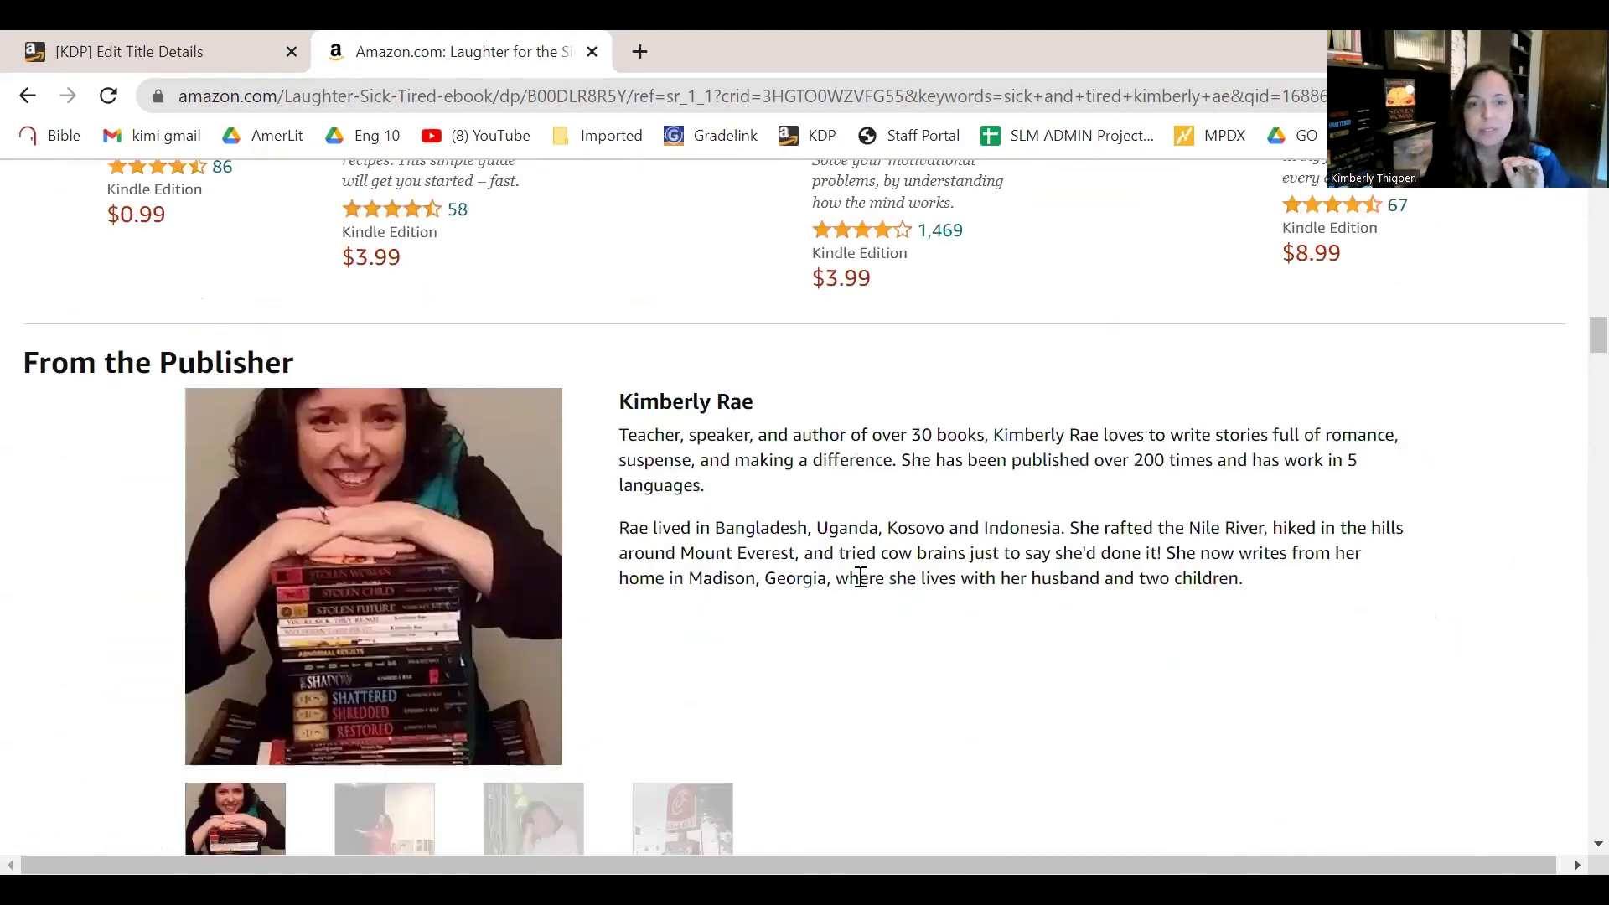
scroll(922, 562, down, 3)
scroll(959, 550, up, 3)
scroll(796, 519, down, 4)
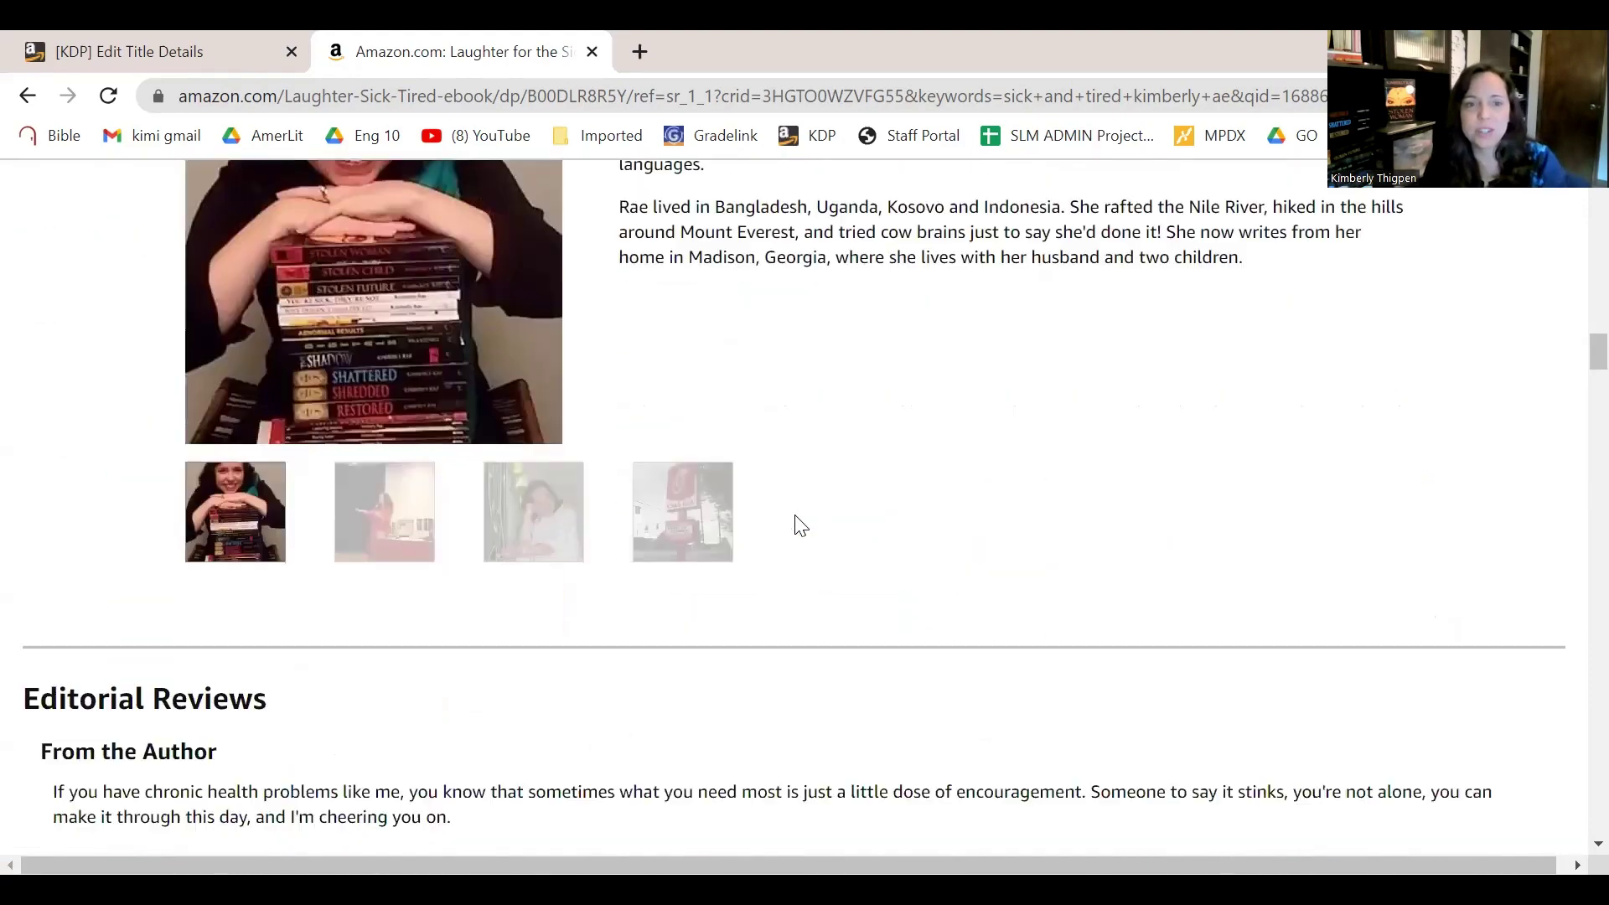
scroll(862, 517, down, 6)
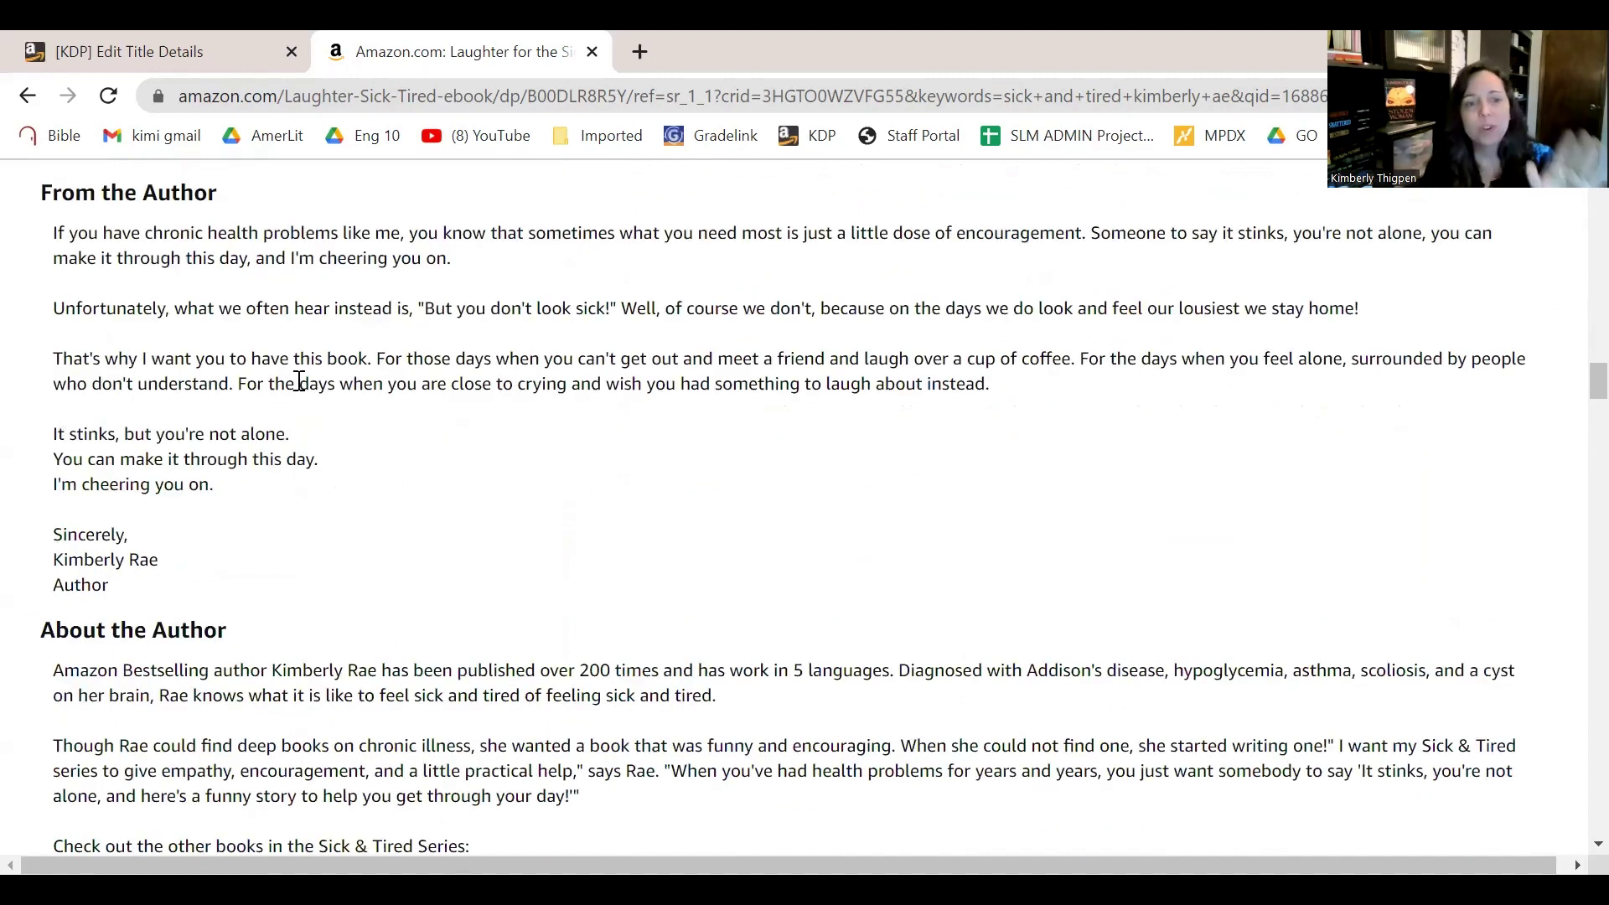
scroll(349, 445, down, 1)
scroll(403, 491, down, 5)
scroll(403, 490, down, 10)
scroll(624, 513, down, 6)
scroll(605, 467, down, 3)
scroll(514, 532, down, 6)
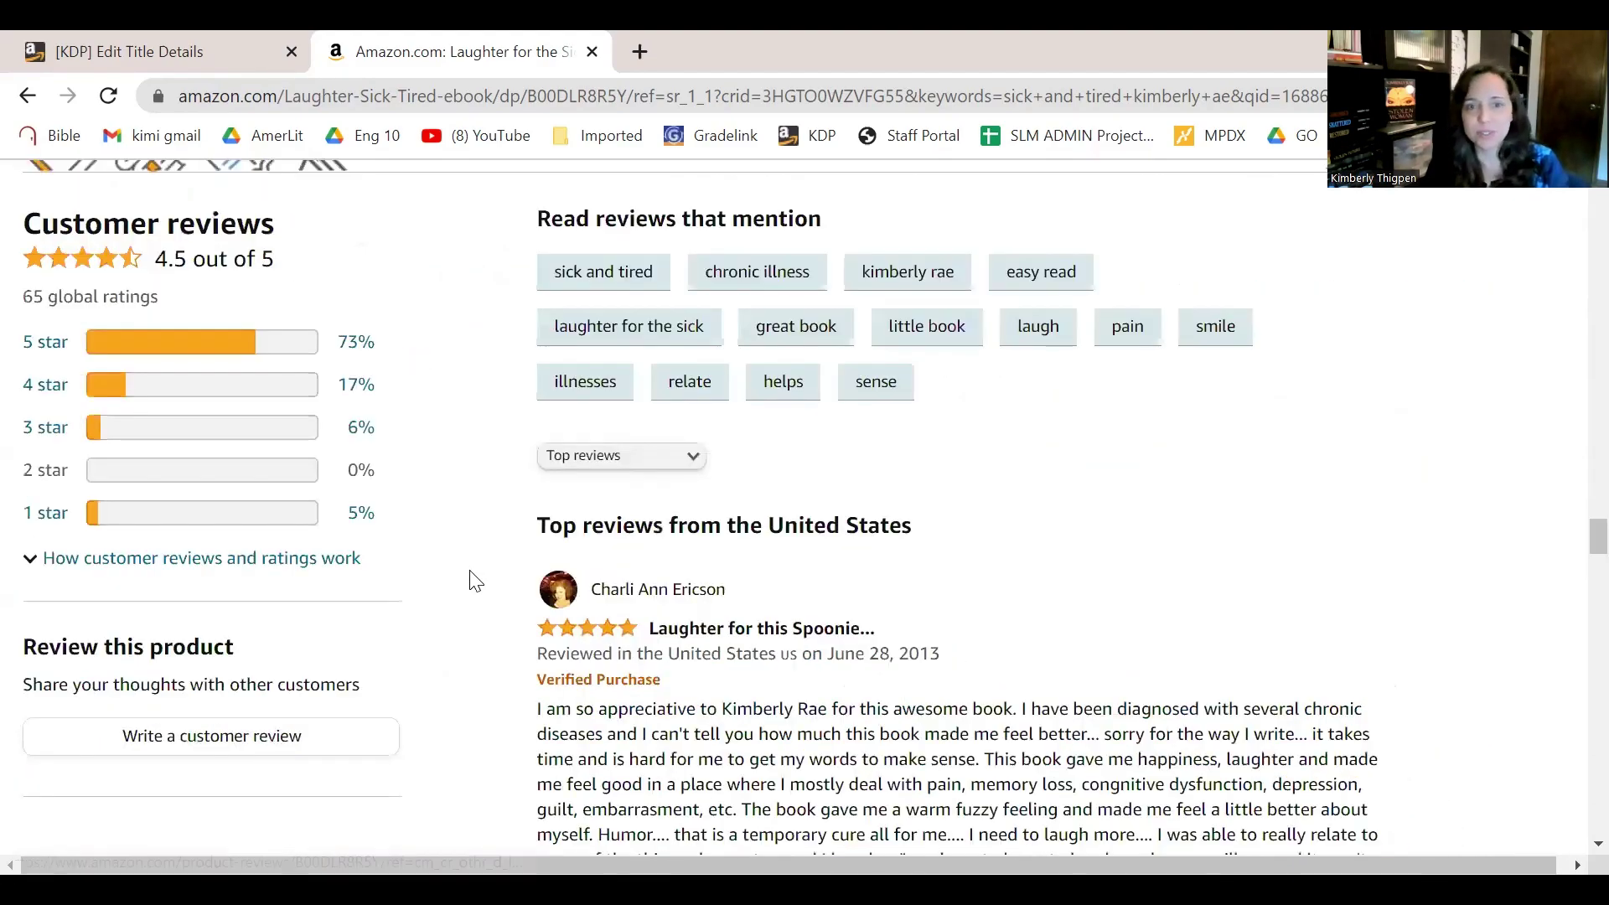
scroll(481, 586, down, 1)
scroll(478, 319, up, 8)
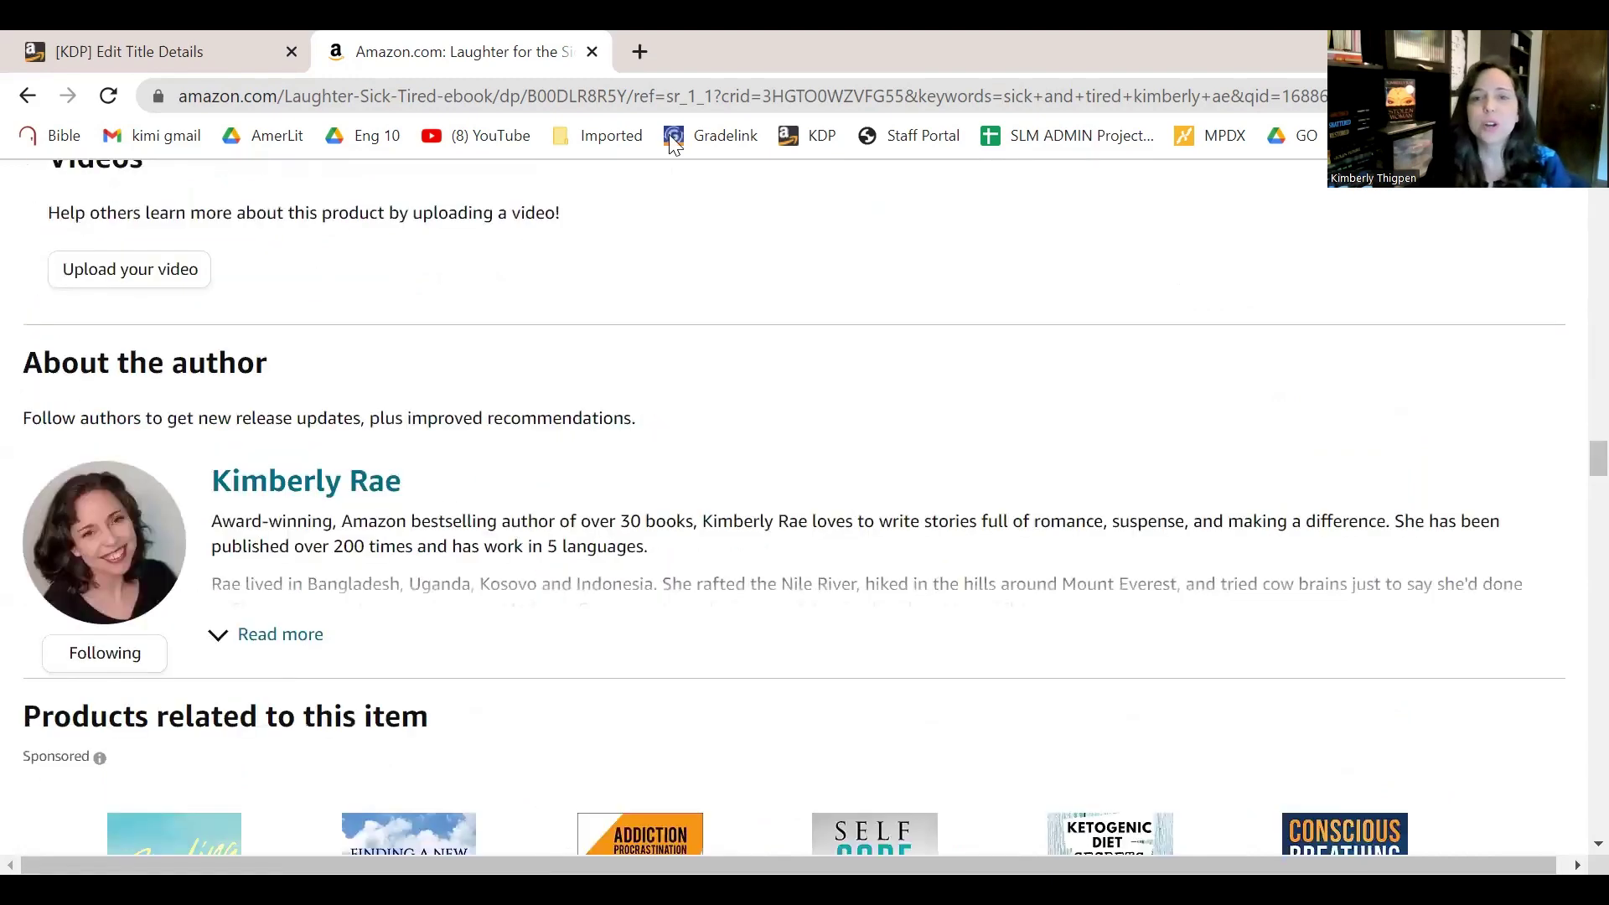
click(51, 52)
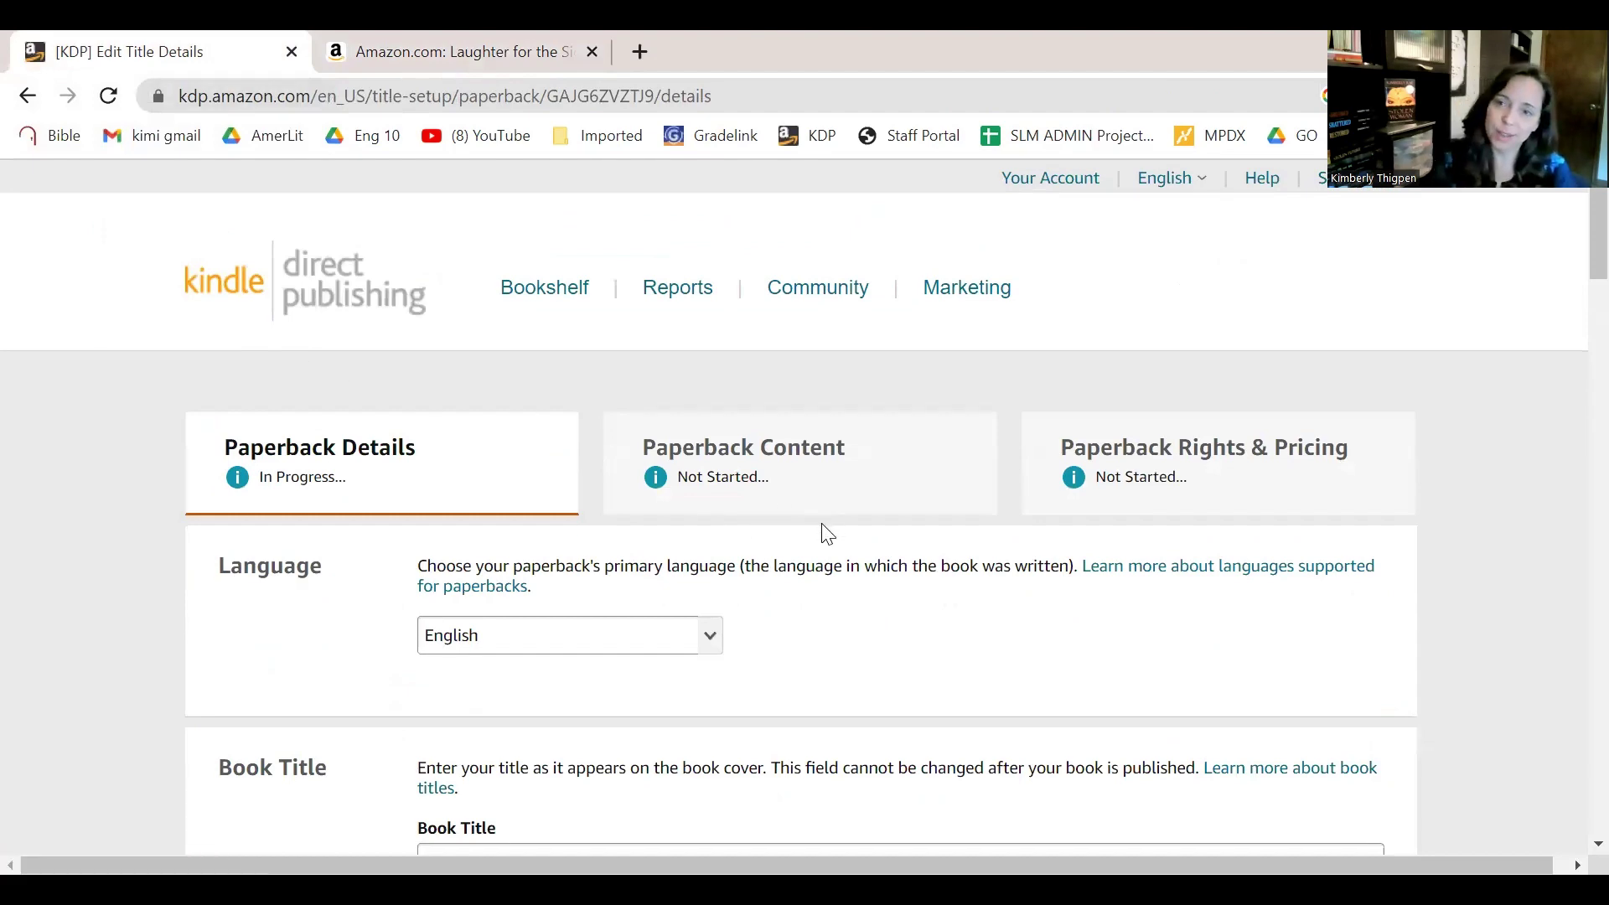
Enter the primary author's first and last name, dismissing the autofill suggestions.
scroll(830, 534, down, 1)
scroll(834, 537, down, 7)
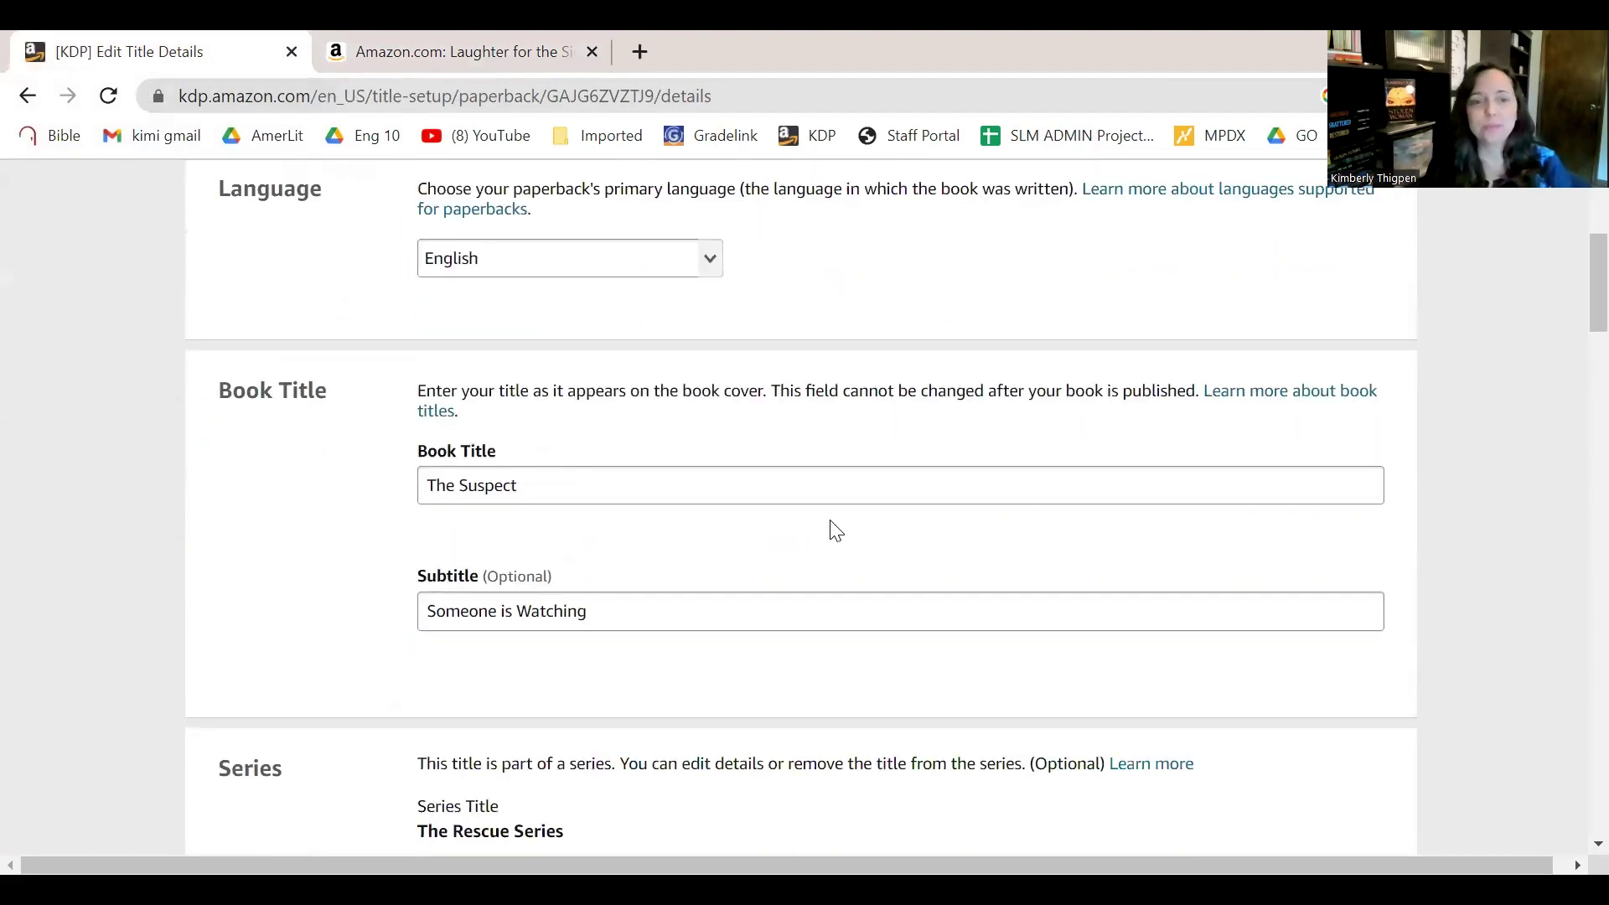
scroll(834, 532, down, 3)
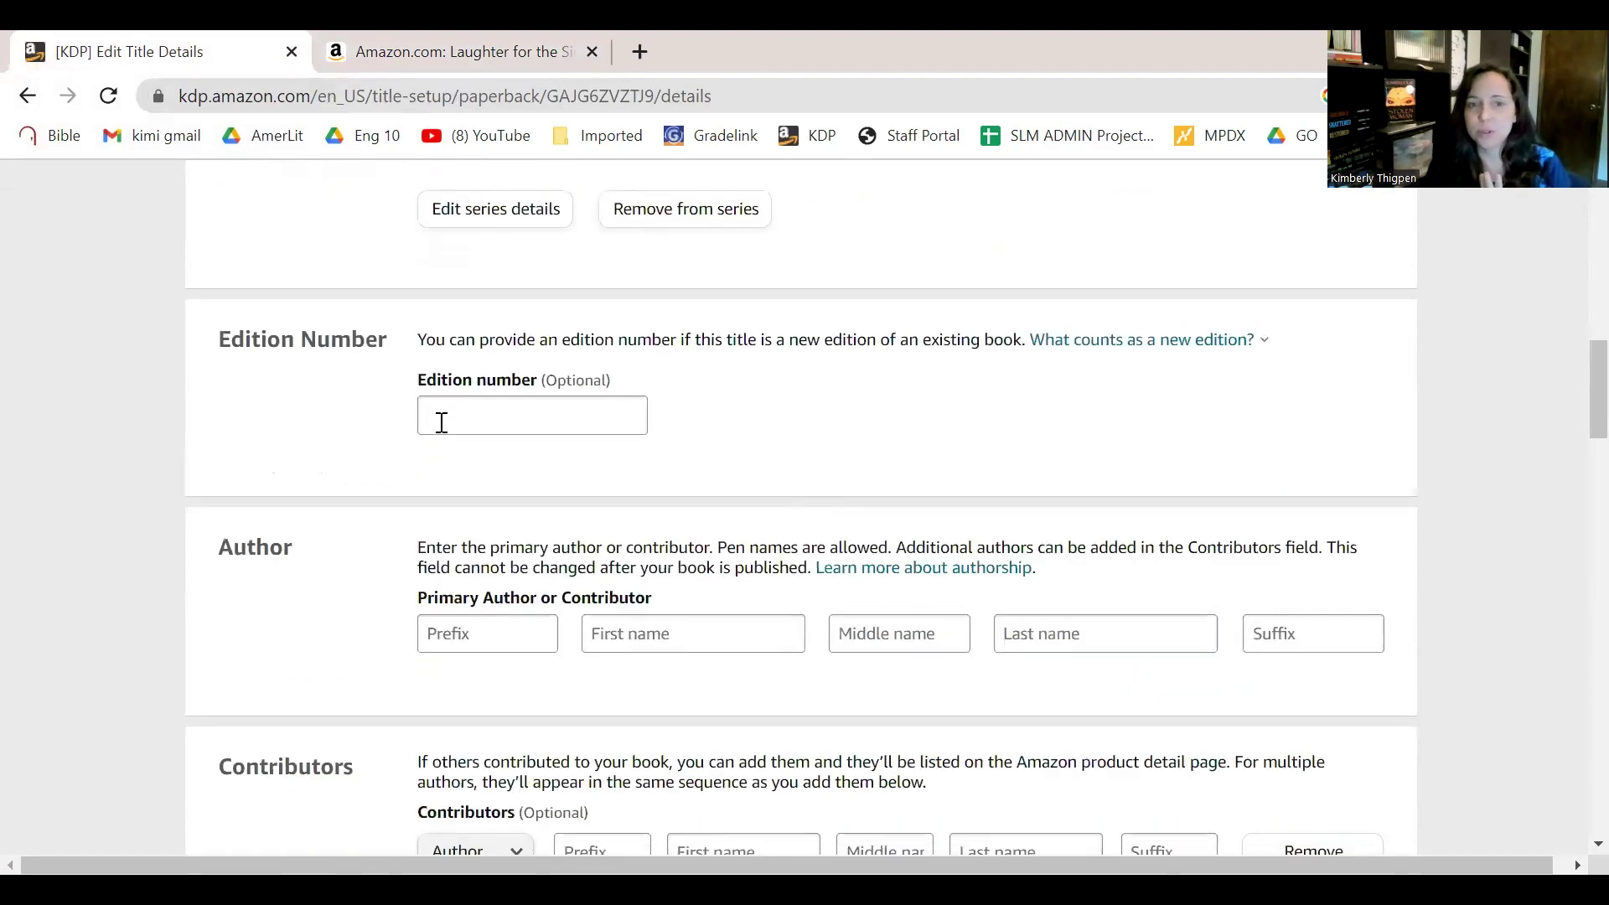
scroll(850, 448, down, 3)
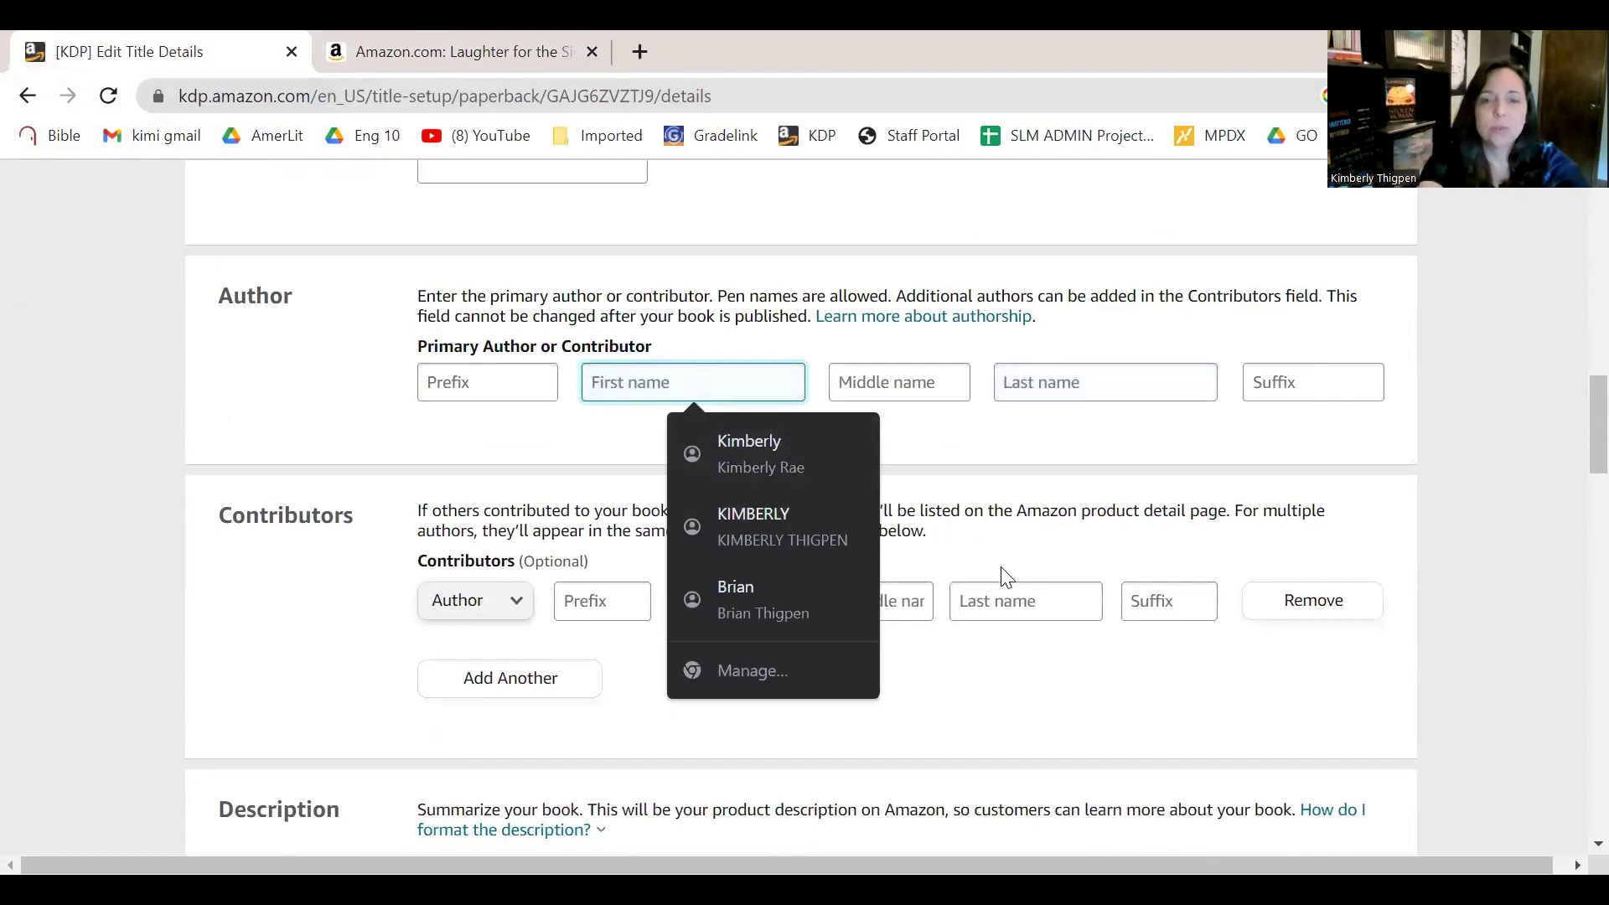
text(Kimberly)
key(Tab)
key(Tab)
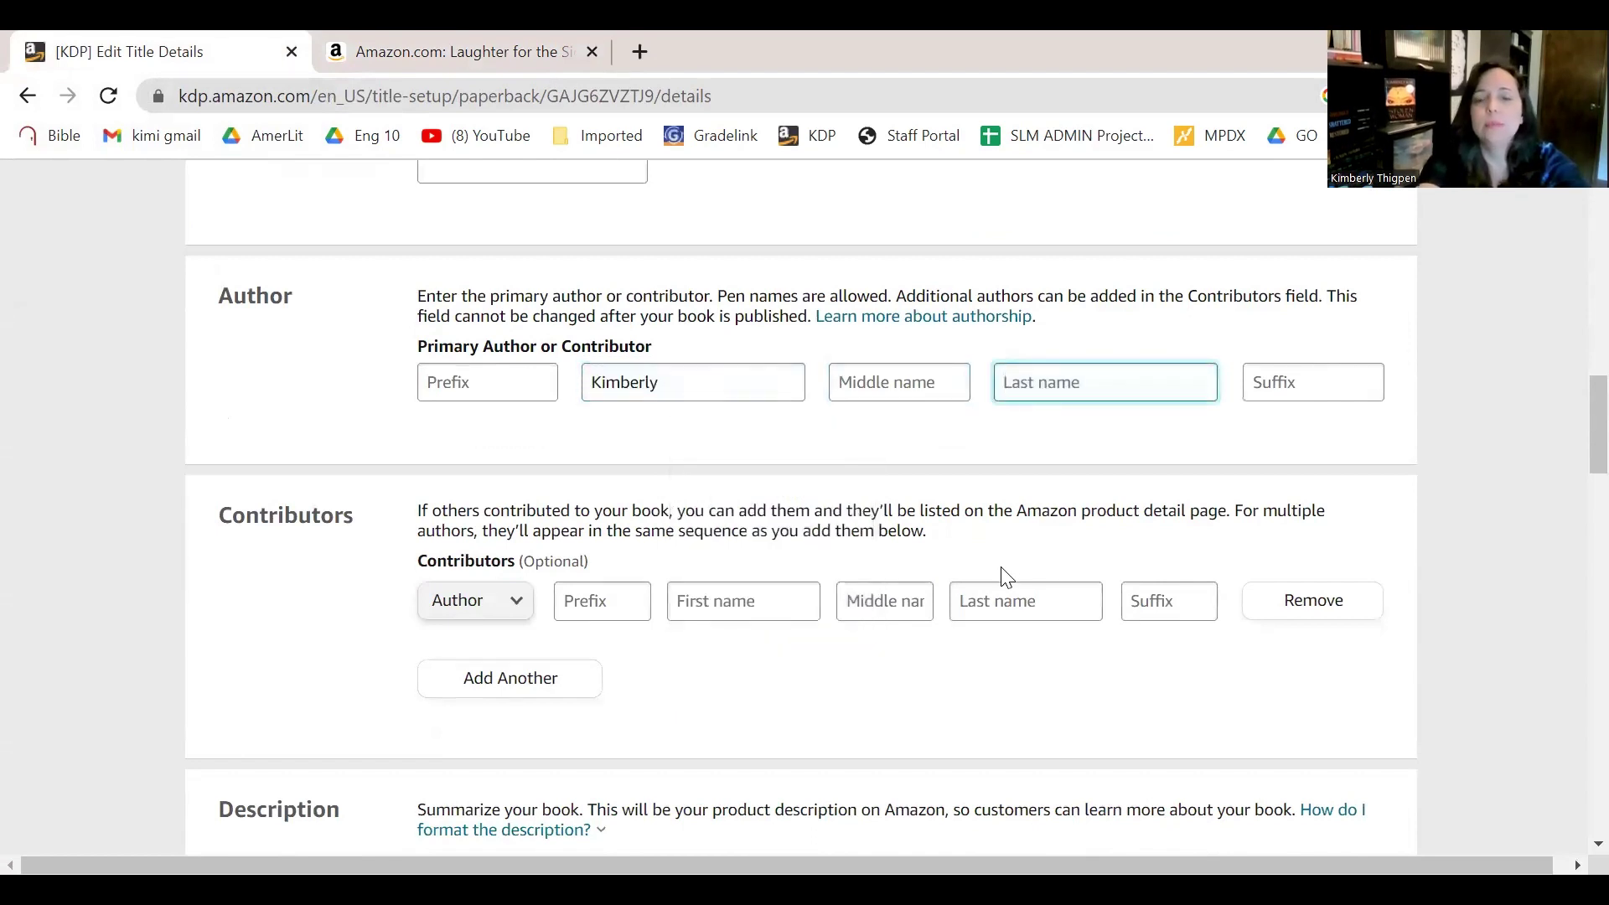
text(Rae)
click(886, 444)
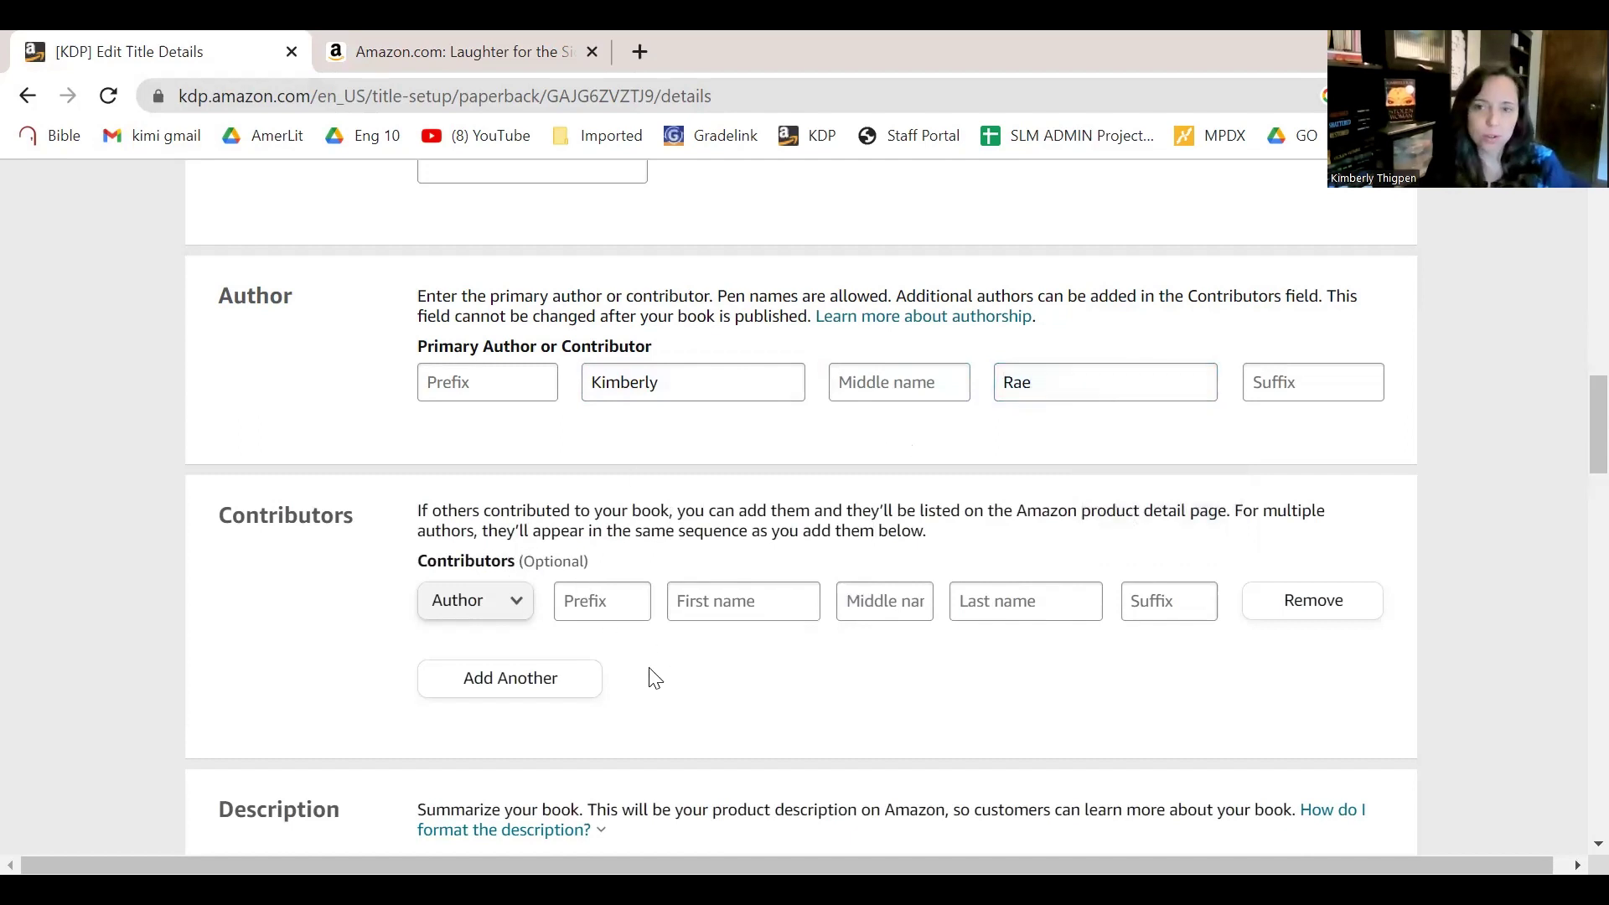
scroll(662, 670, down, 1)
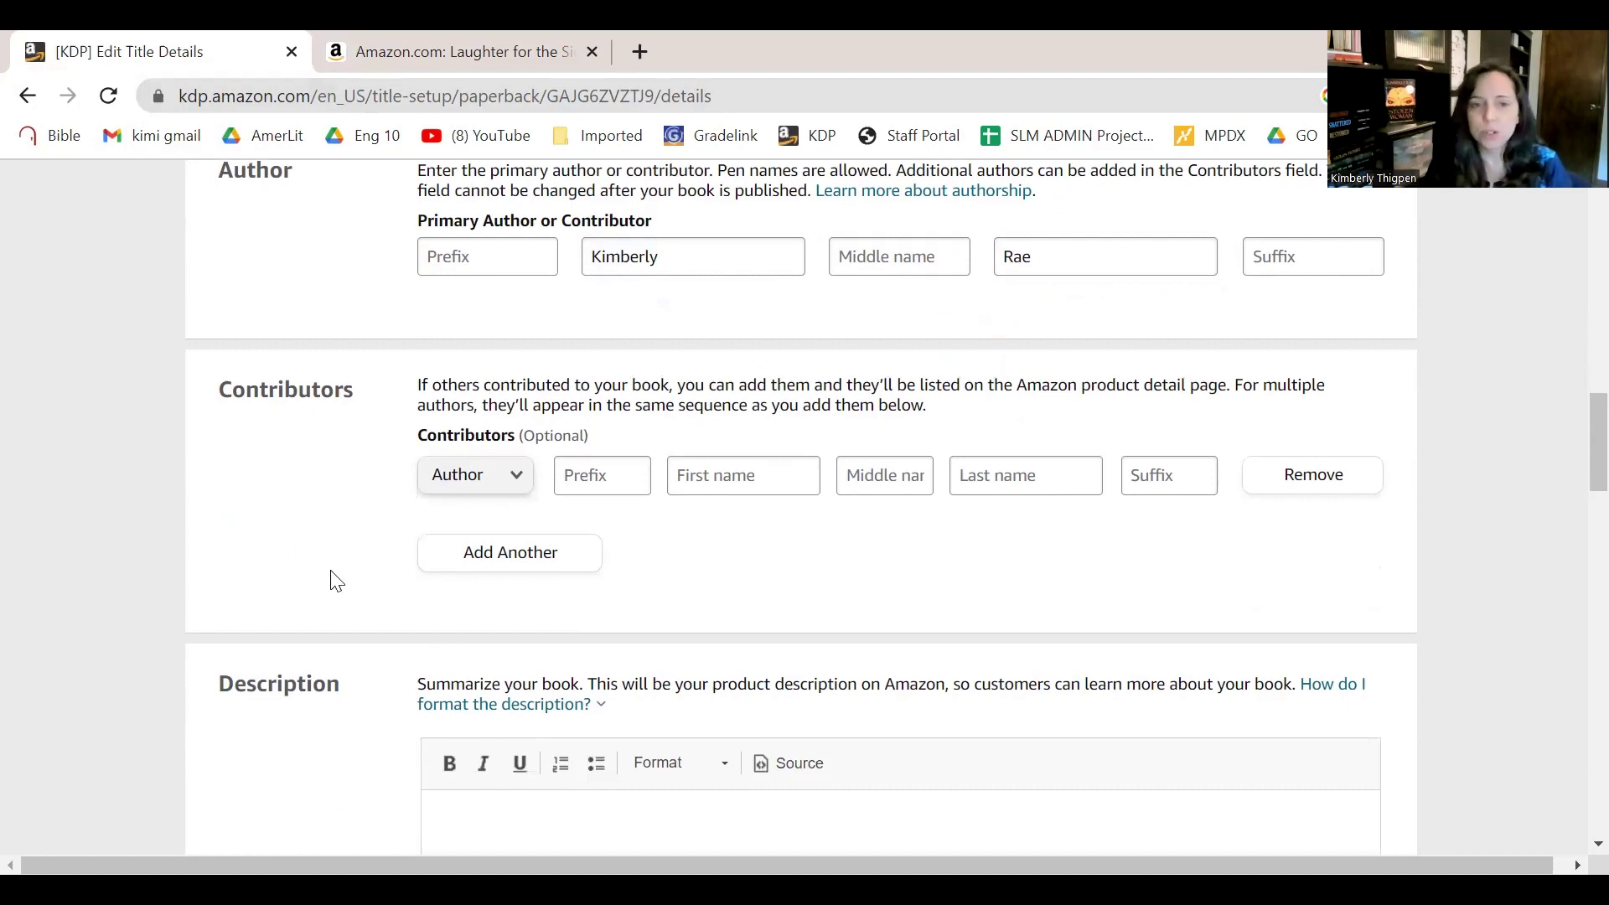
Write the description 'She fights international human trafficking. Who would want to set her up for a crime?'.
scroll(335, 578, down, 2)
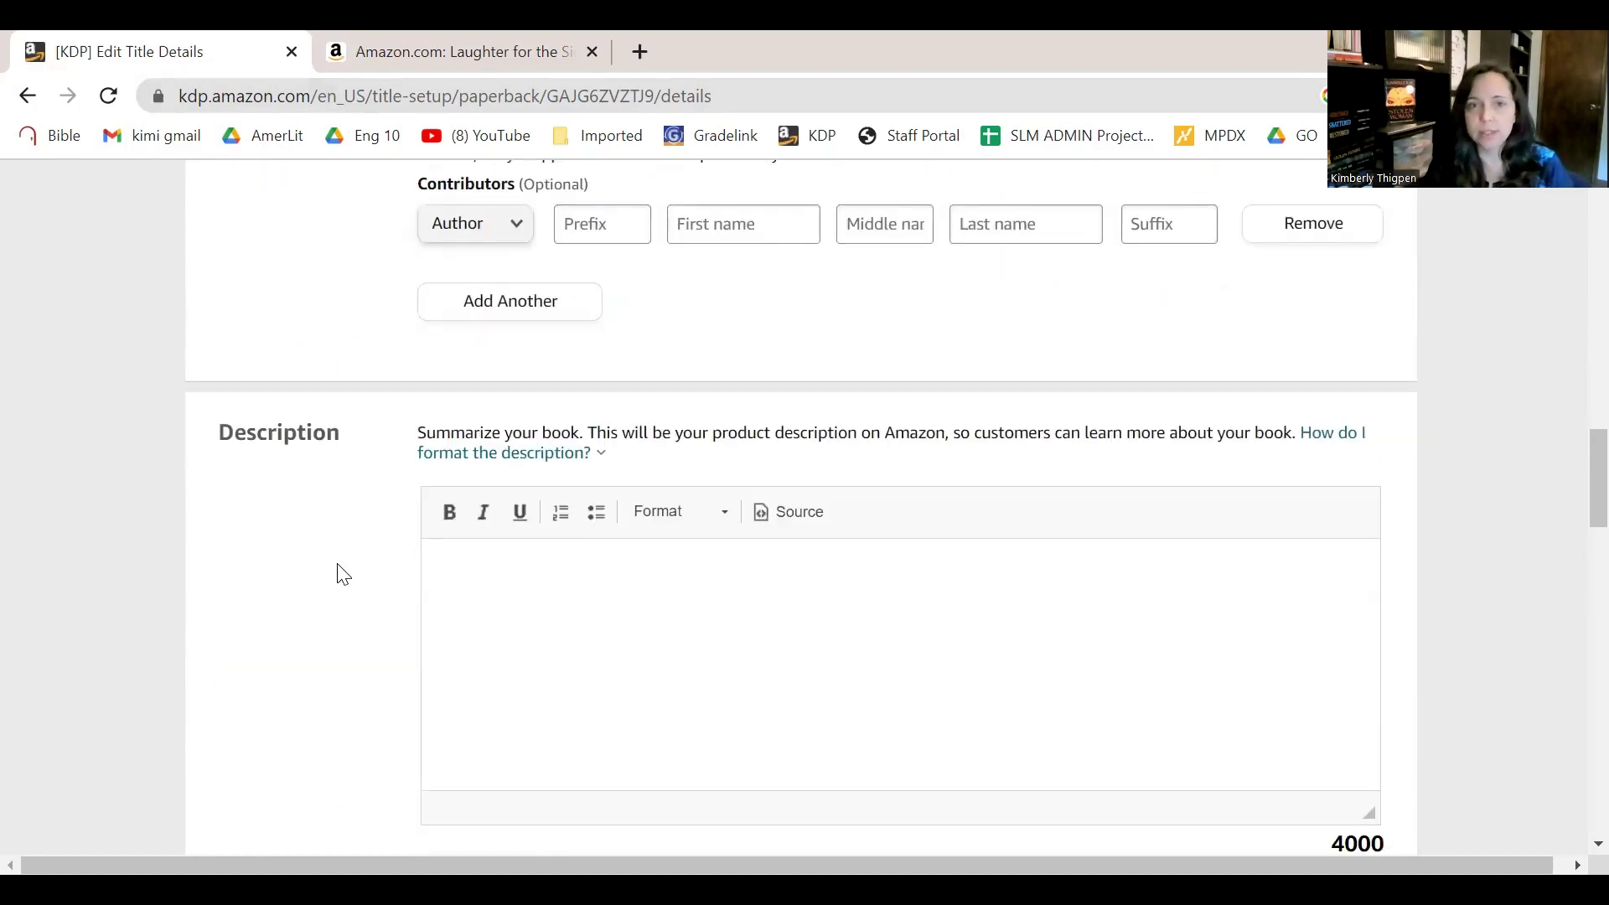
click(576, 610)
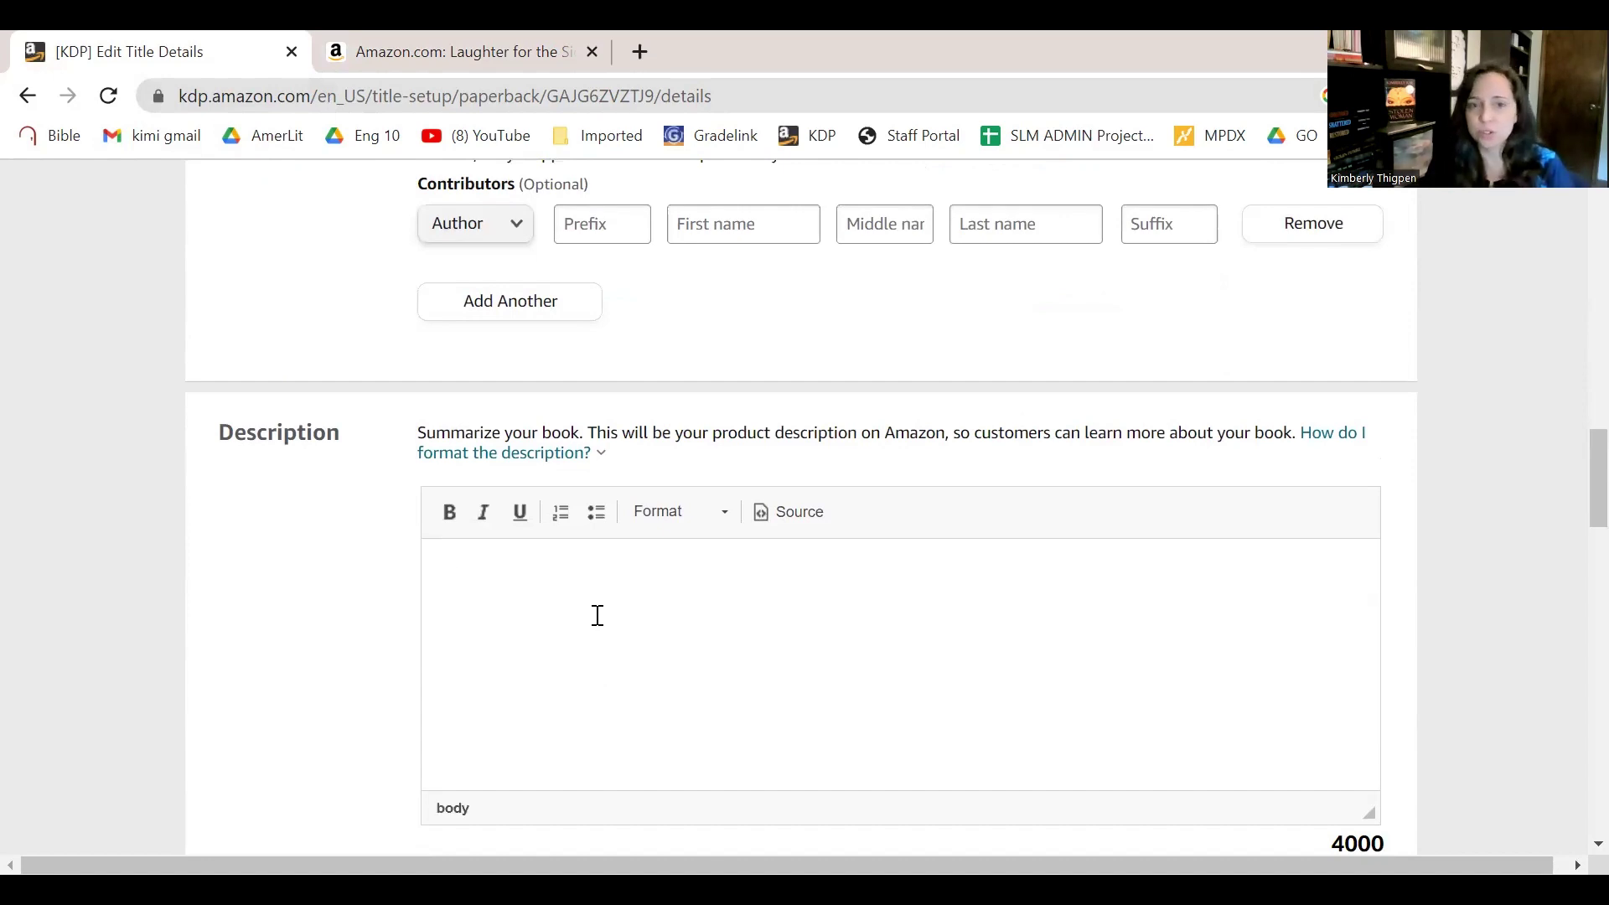
scroll(1174, 653, down, 1)
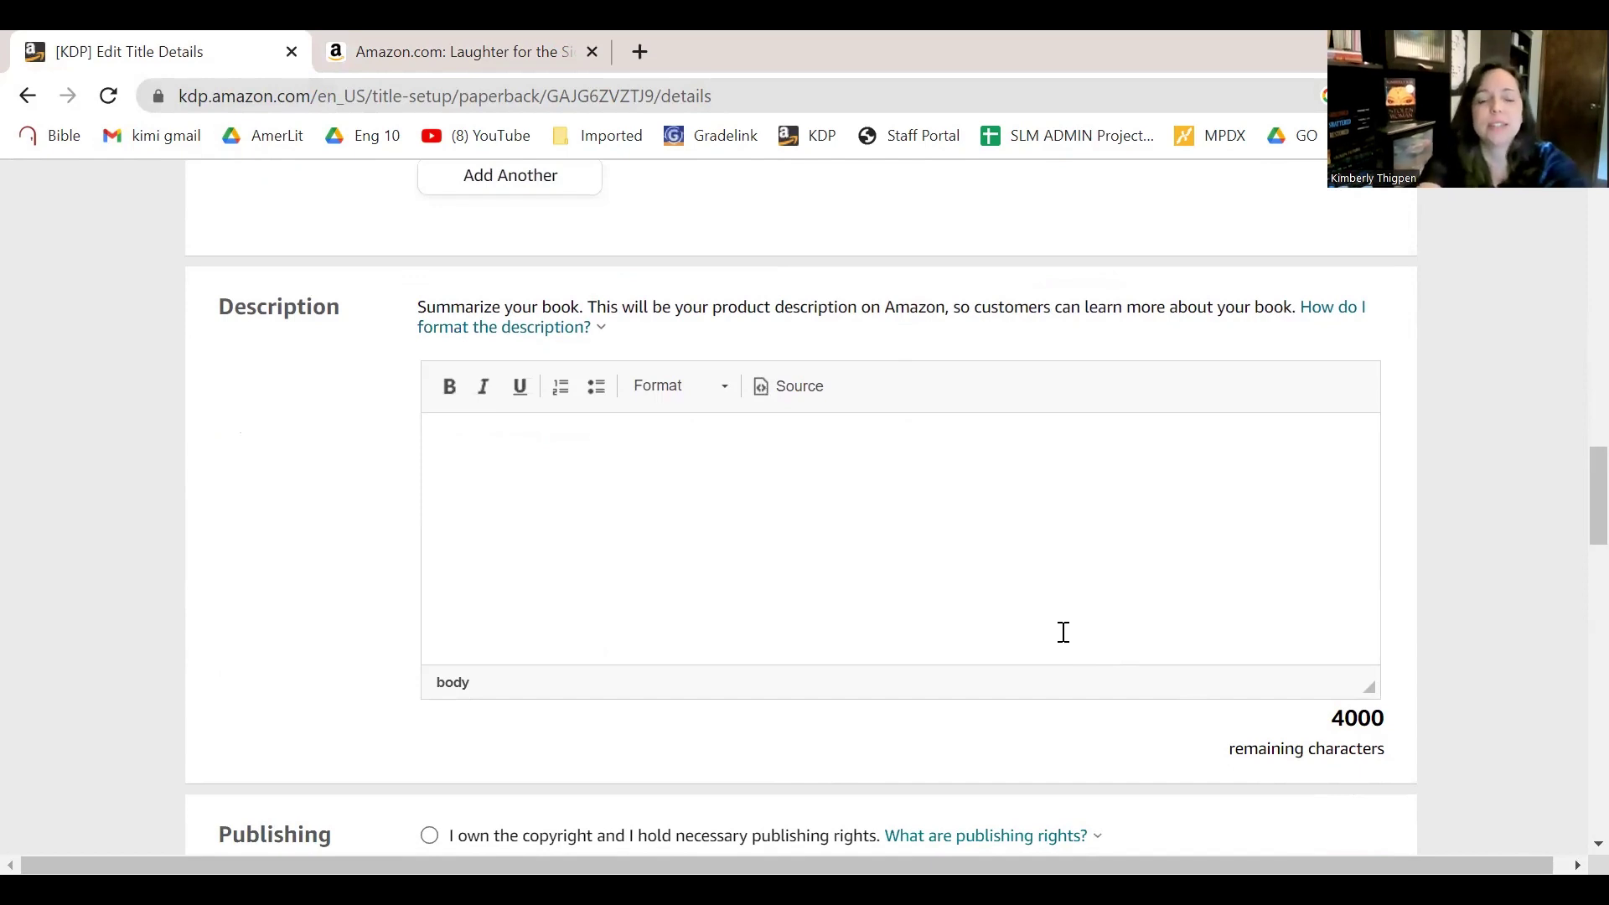
text(She fights international human trafficking. Who would want to accuse her of a c)
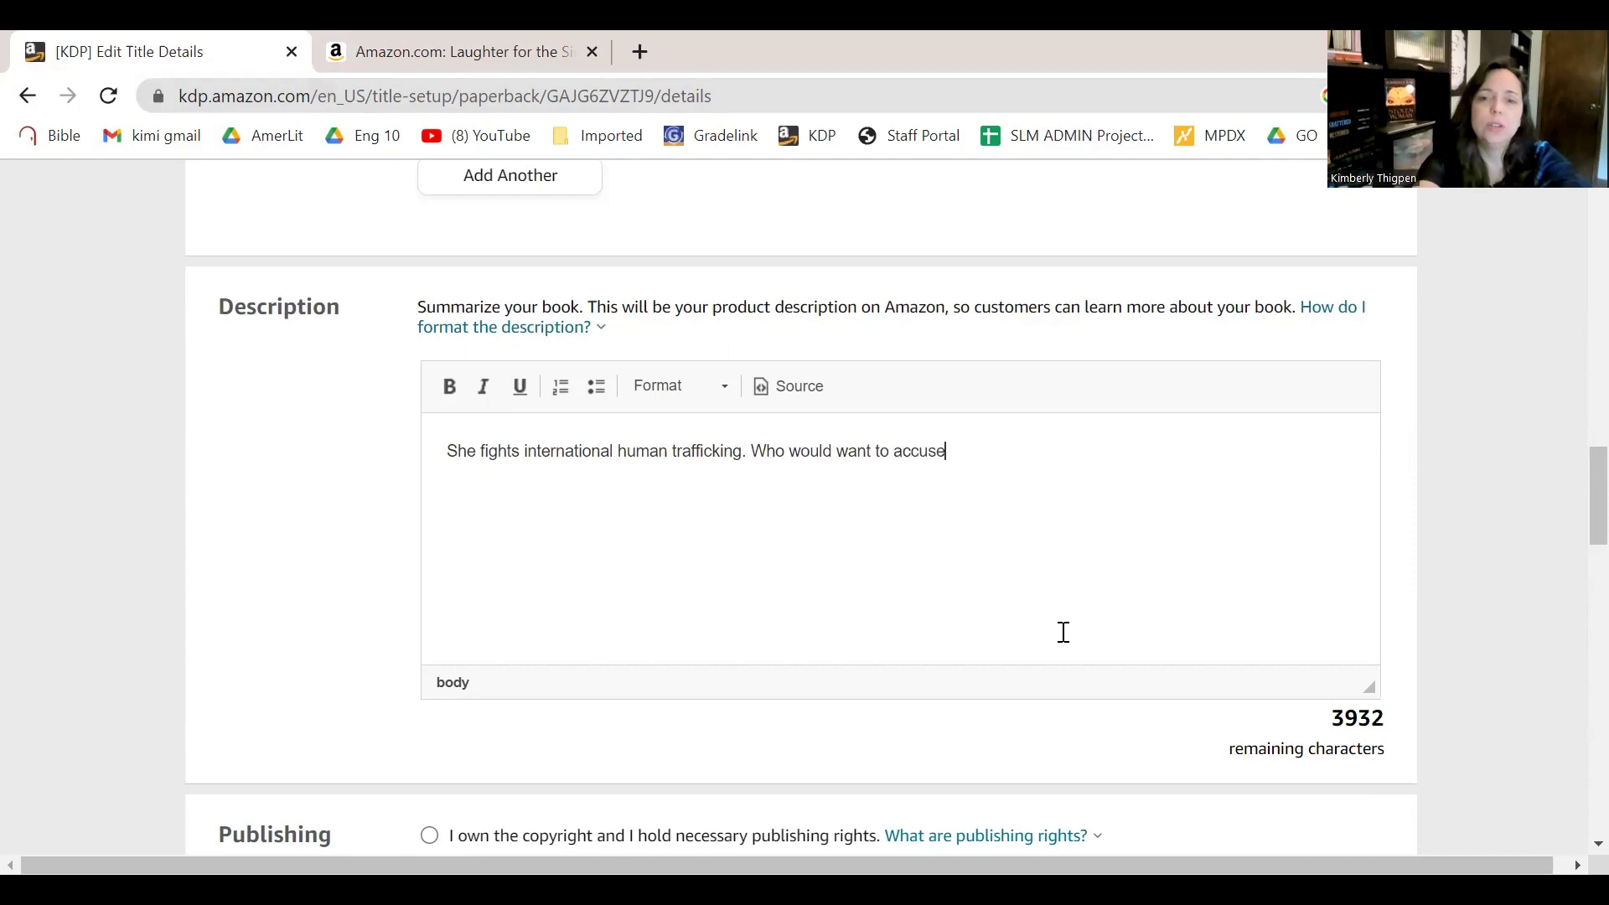
key(BackSpace)
key(BackSpace)
key(BackSpace)
key(BackSpace)
key(BackSpace)
key(BackSpace)
key(BackSpace)
key(BackSpace)
key(BackSpace)
key(BackSpace)
key(BackSpace)
key(BackSpace)
key(BackSpace)
key(BackSpace)
key(BackSpace)
key(BackSpace)
key(BackSpace)
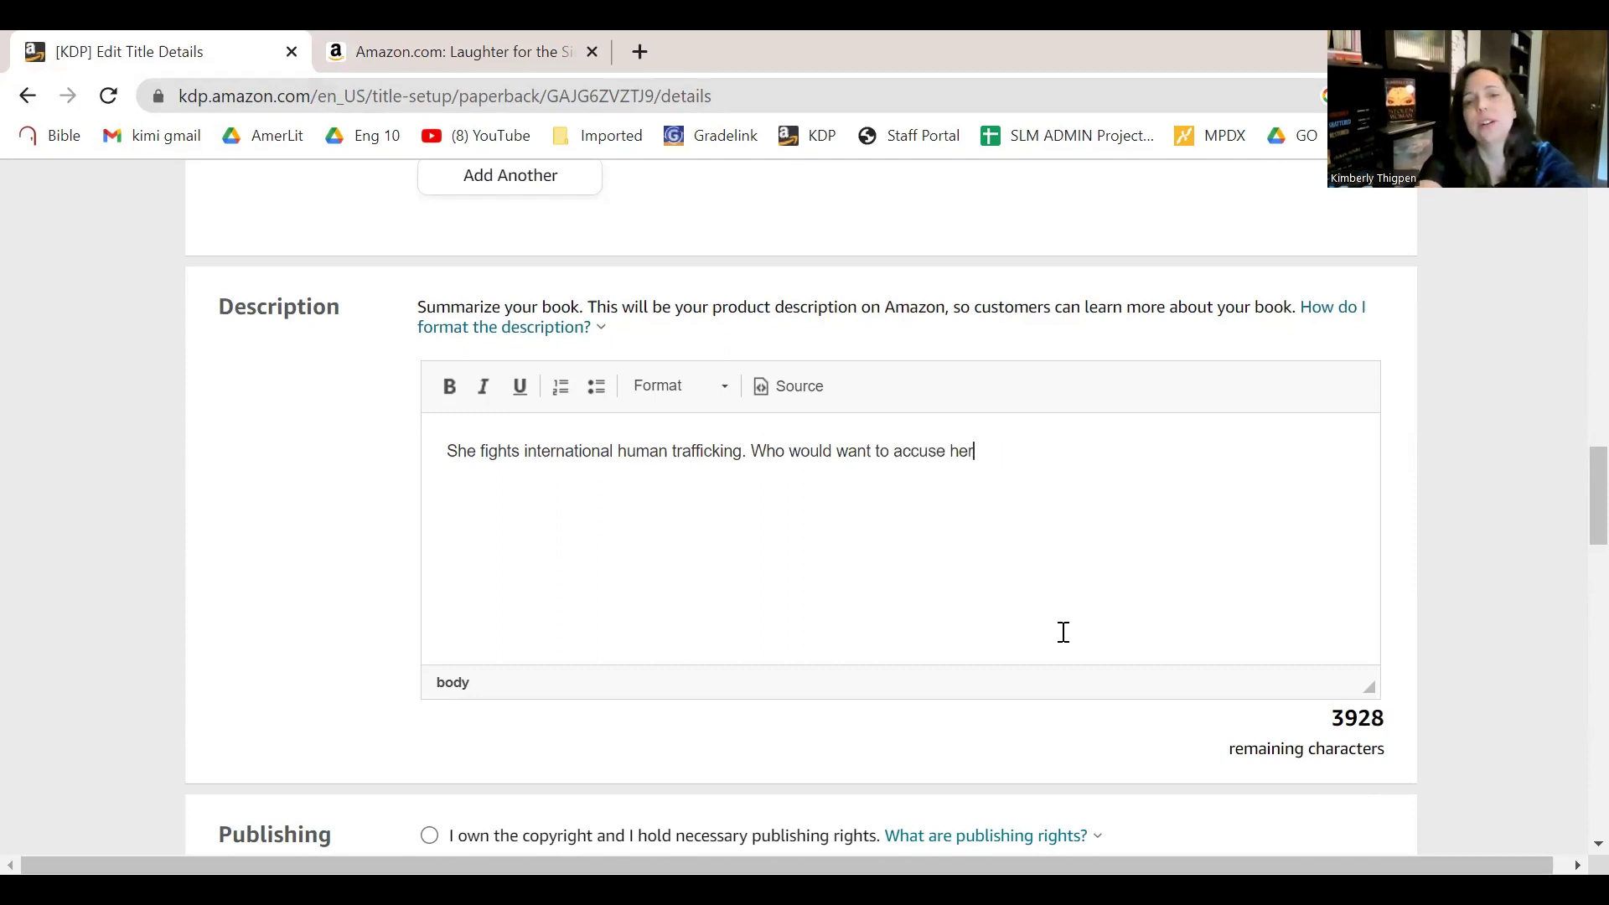
text(set her )
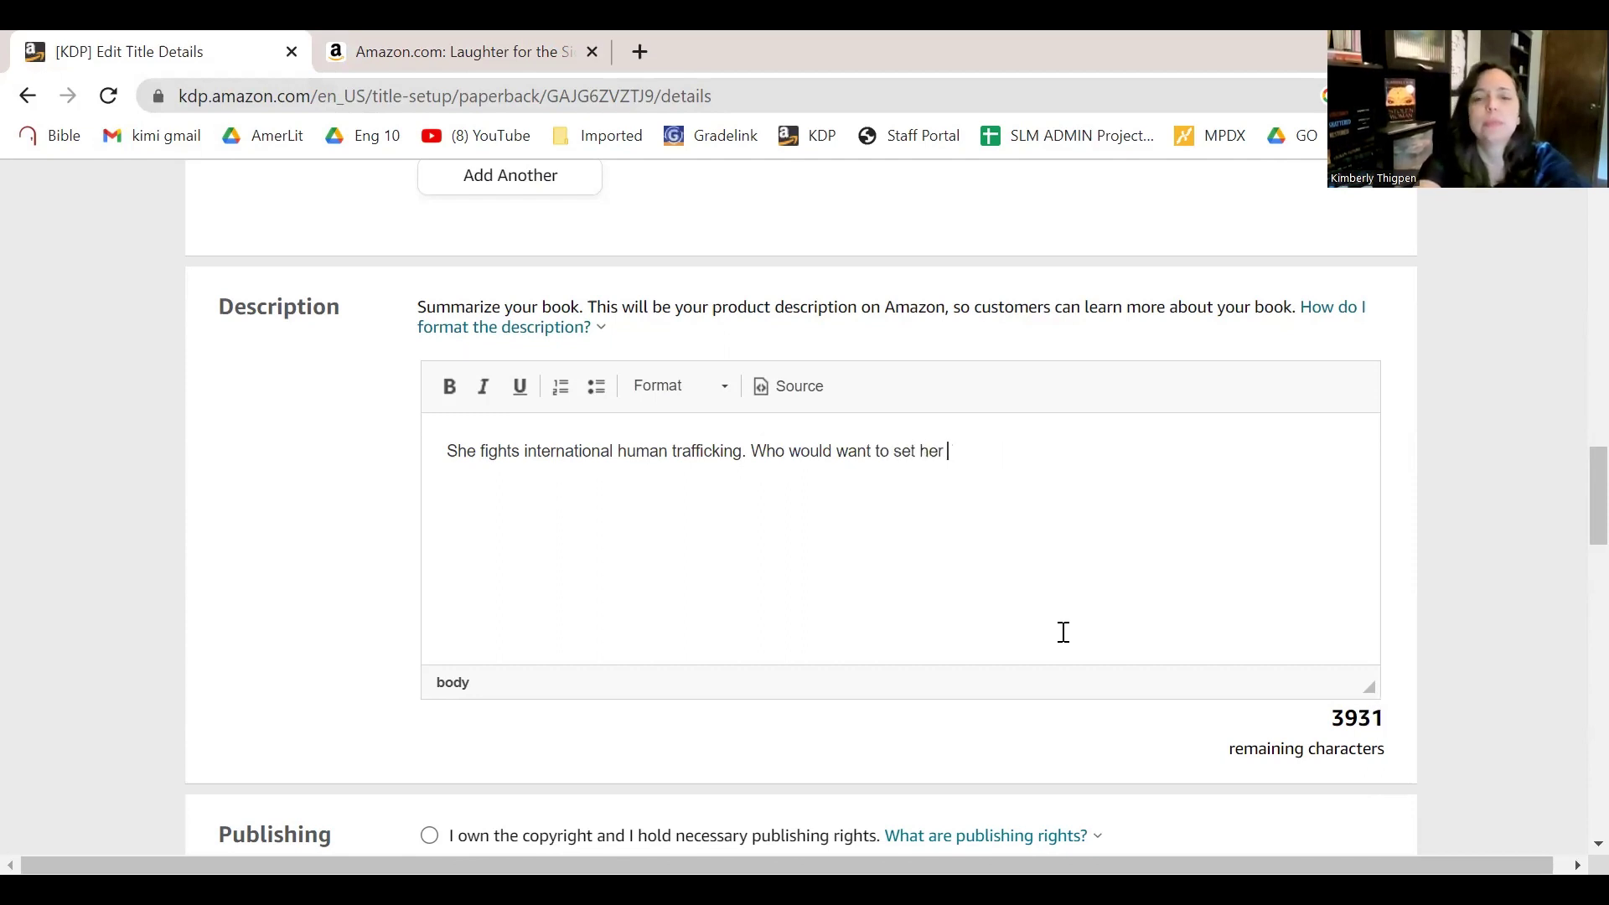
text(up for a crime?)
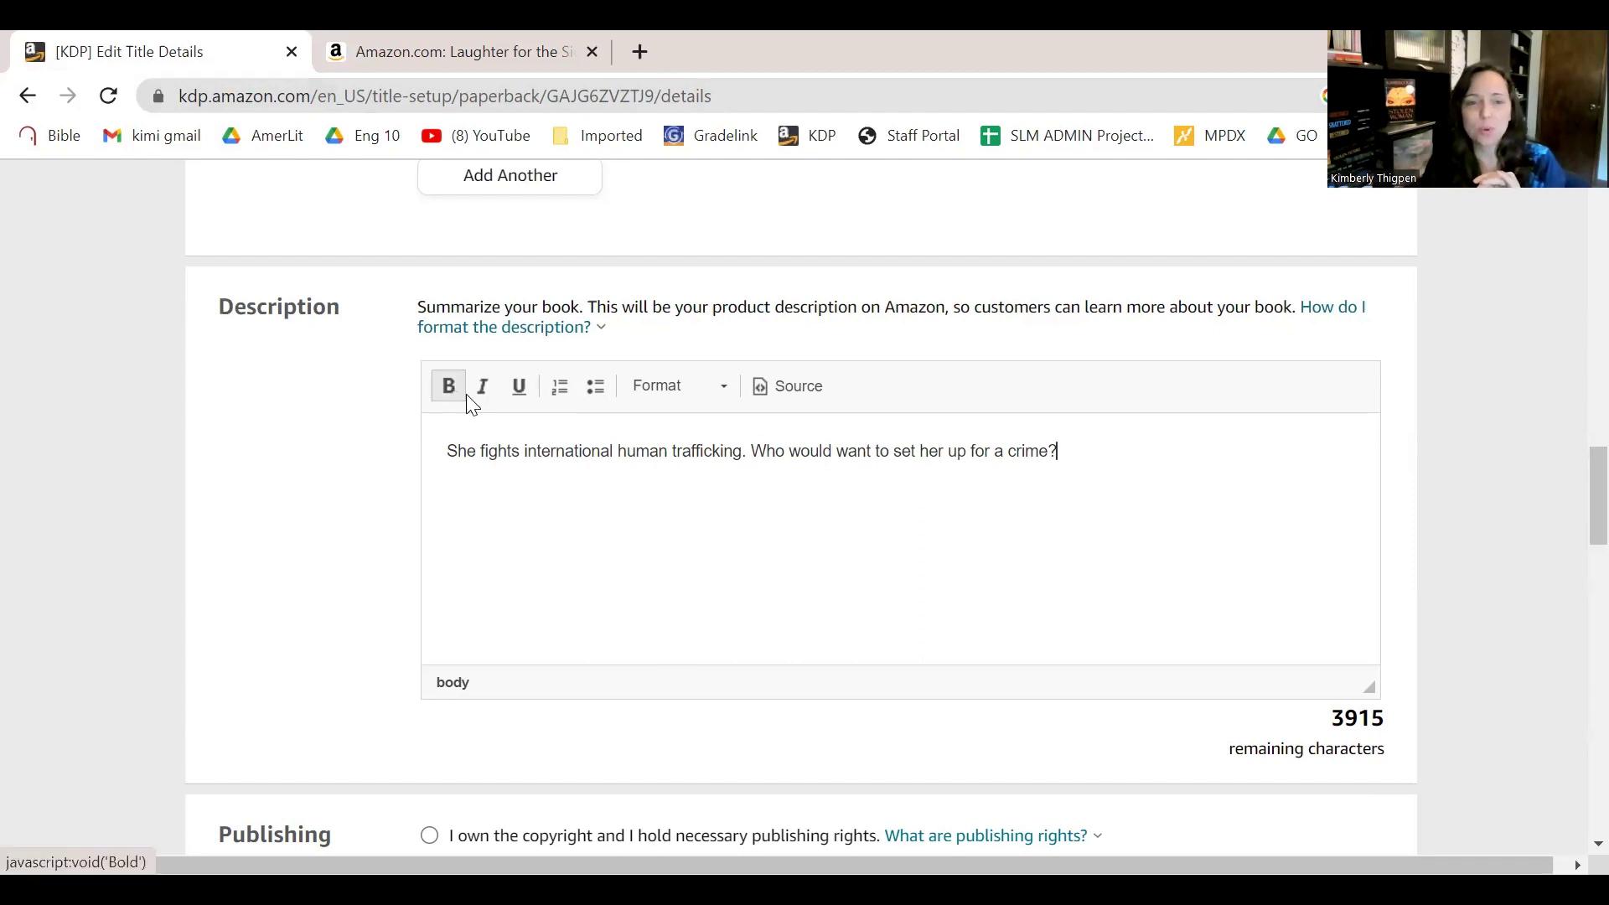
click(521, 390)
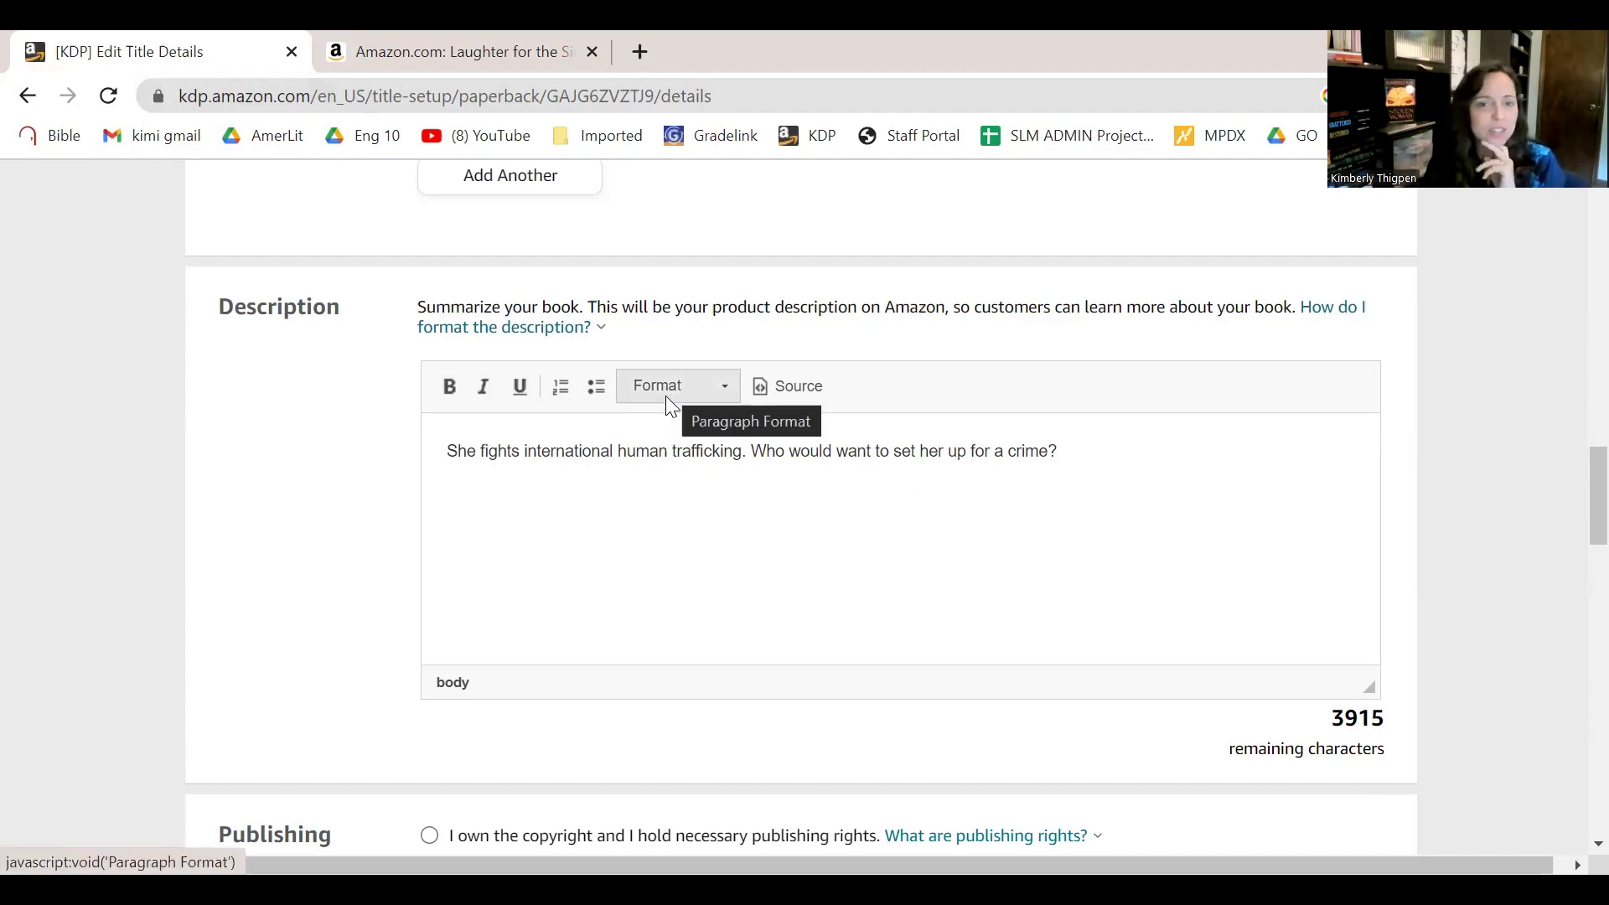
scroll(682, 496, down, 3)
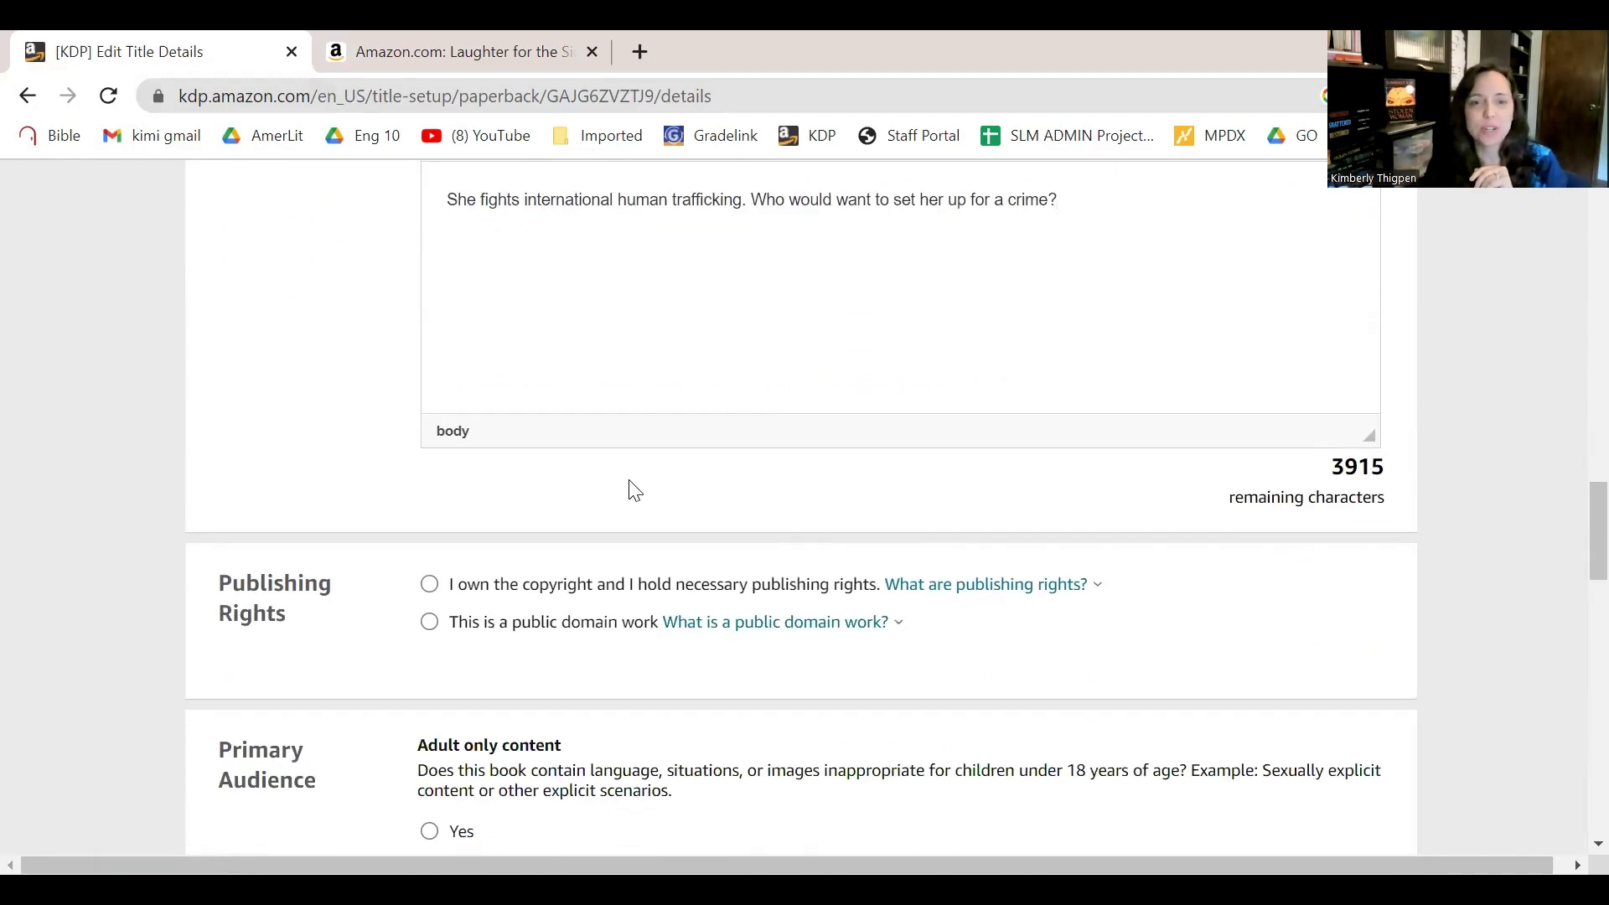
Select 'I own the copyright' under Publishing Rights and set Adult-only content to No.
scroll(578, 570, down, 3)
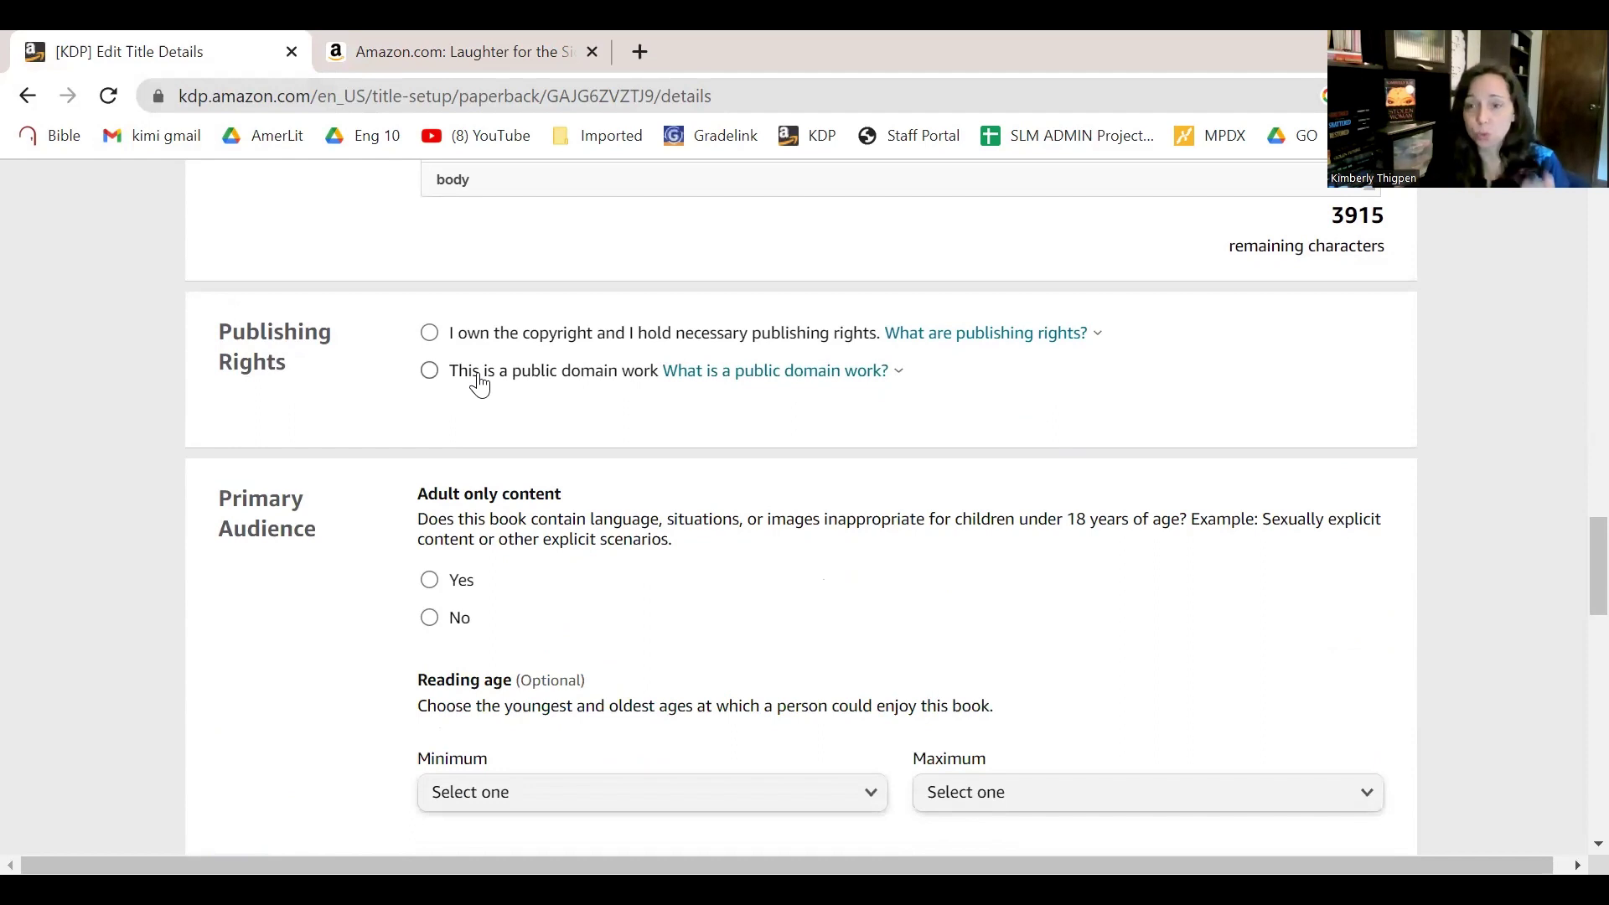
click(431, 334)
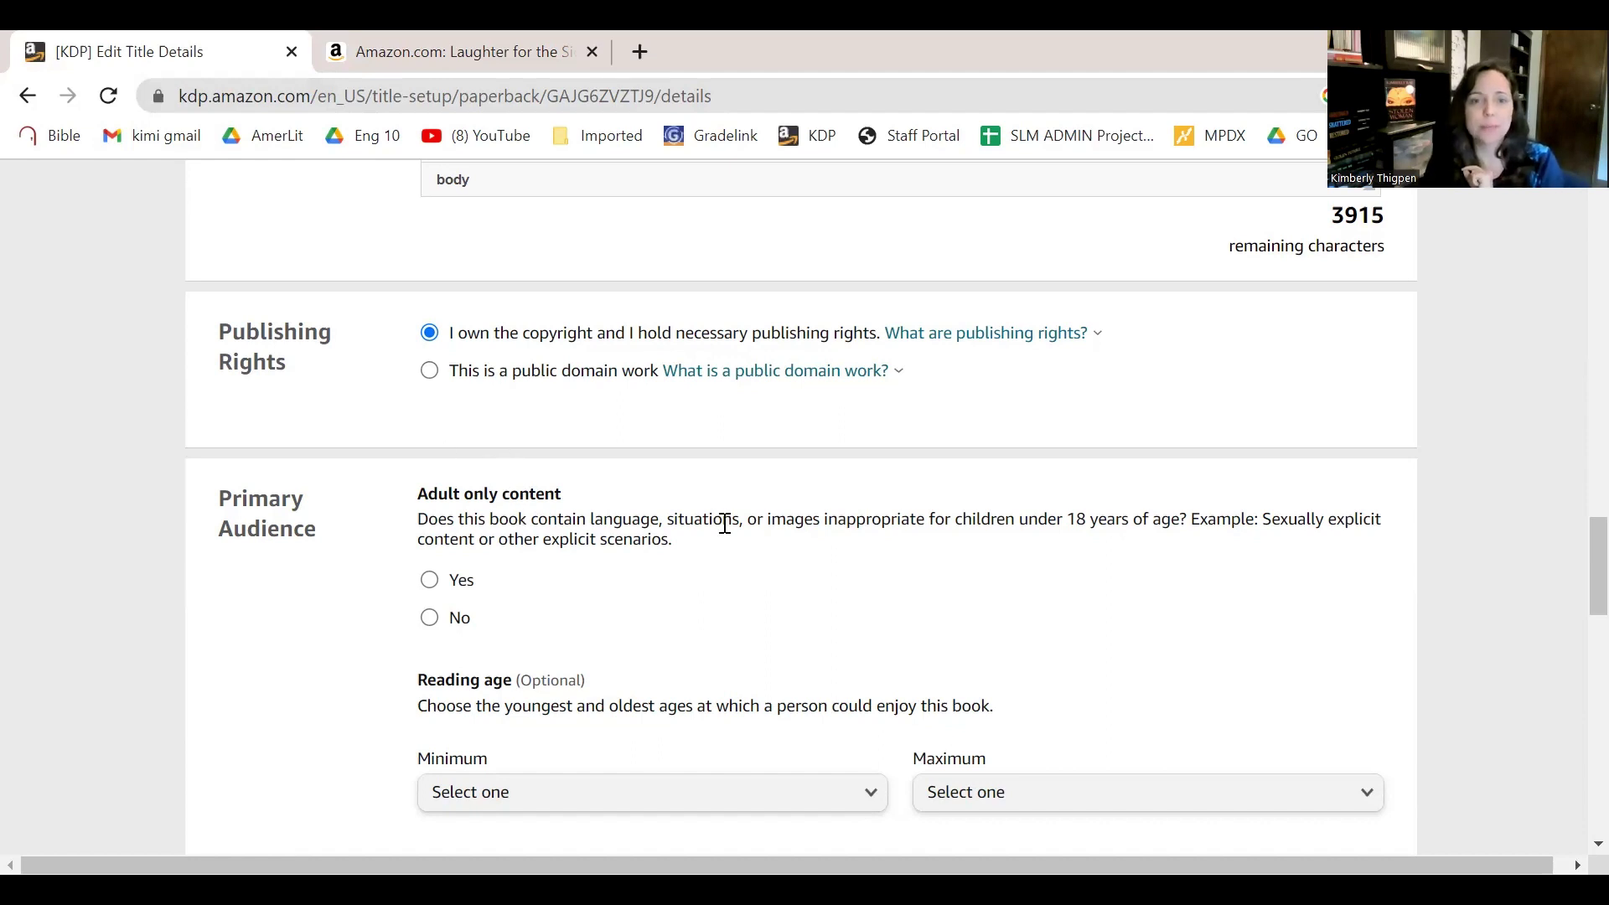
scroll(718, 520, down, 1)
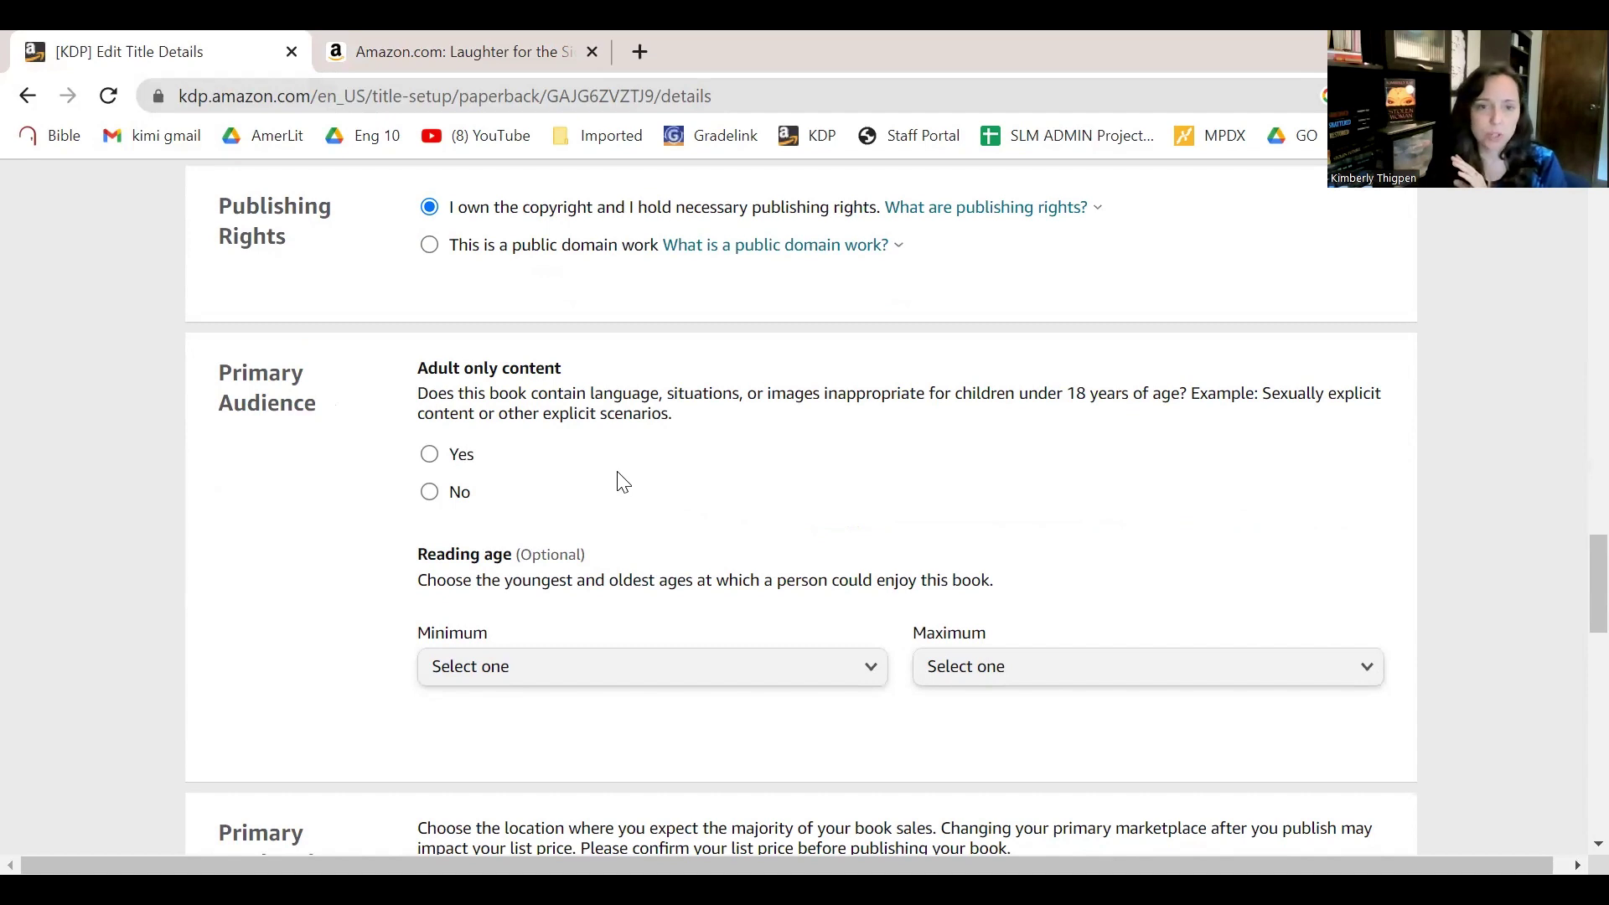
click(444, 493)
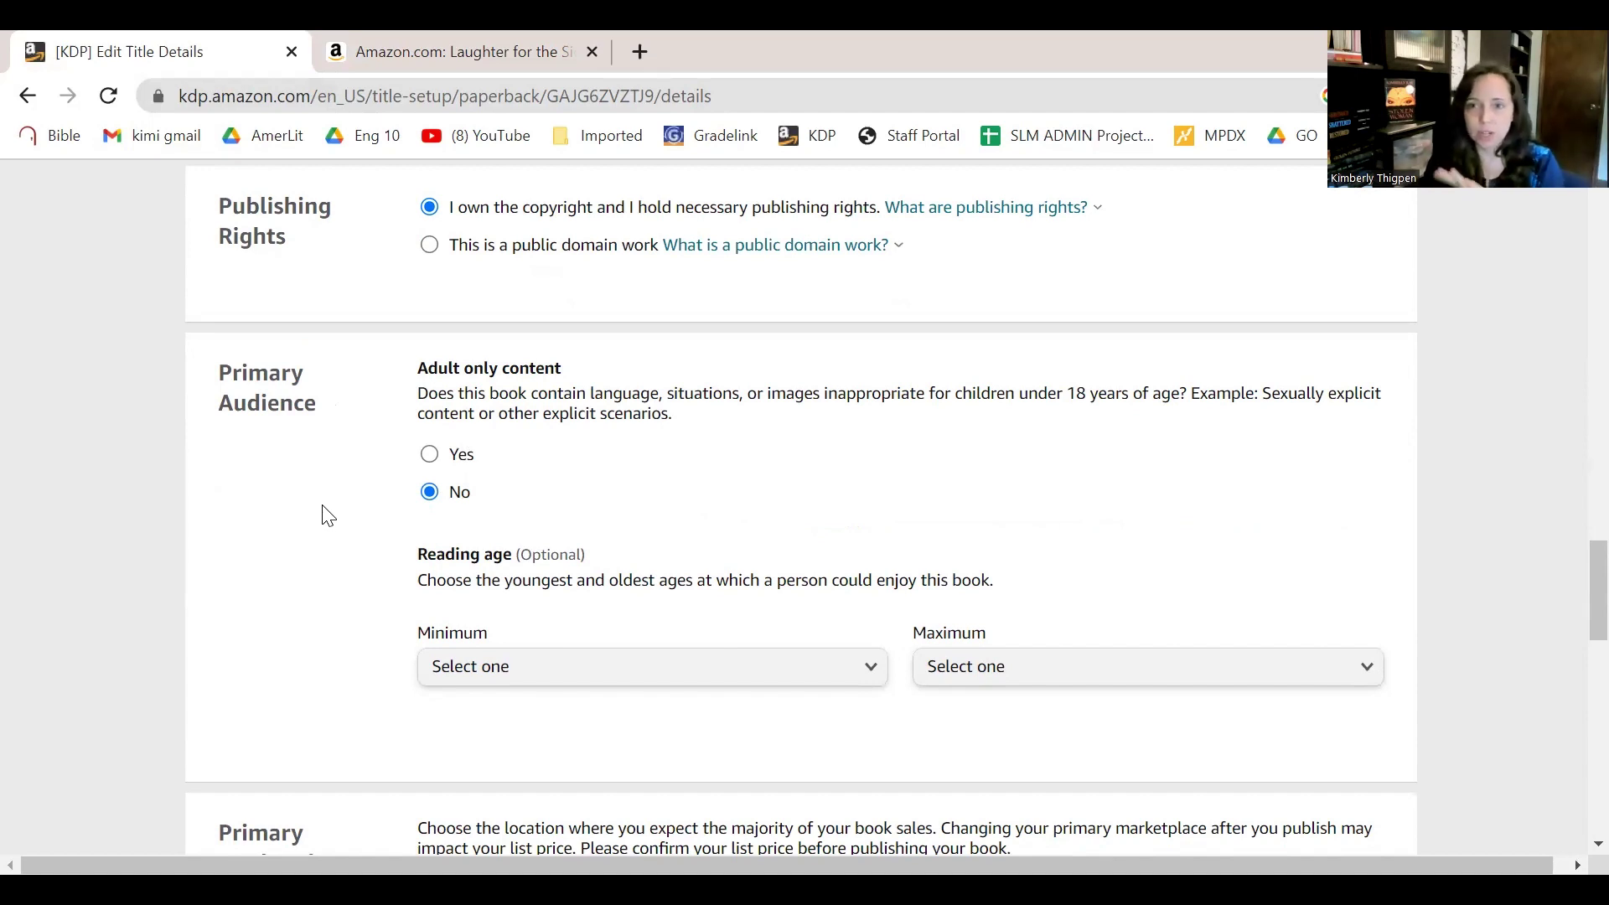
scroll(352, 549, down, 2)
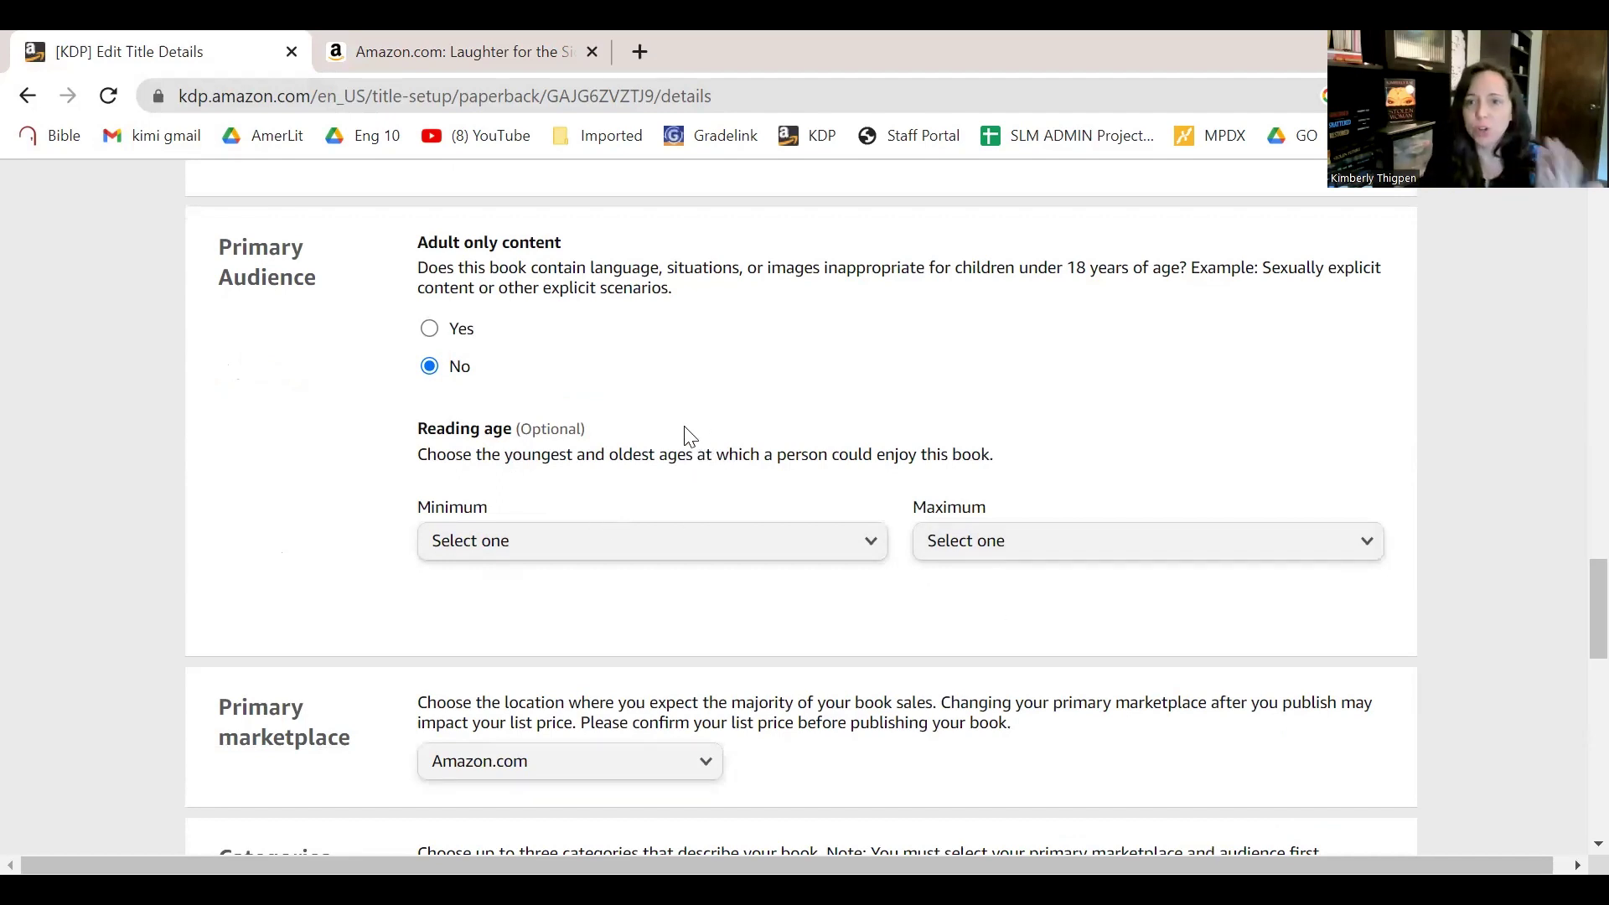
scroll(688, 429, down, 3)
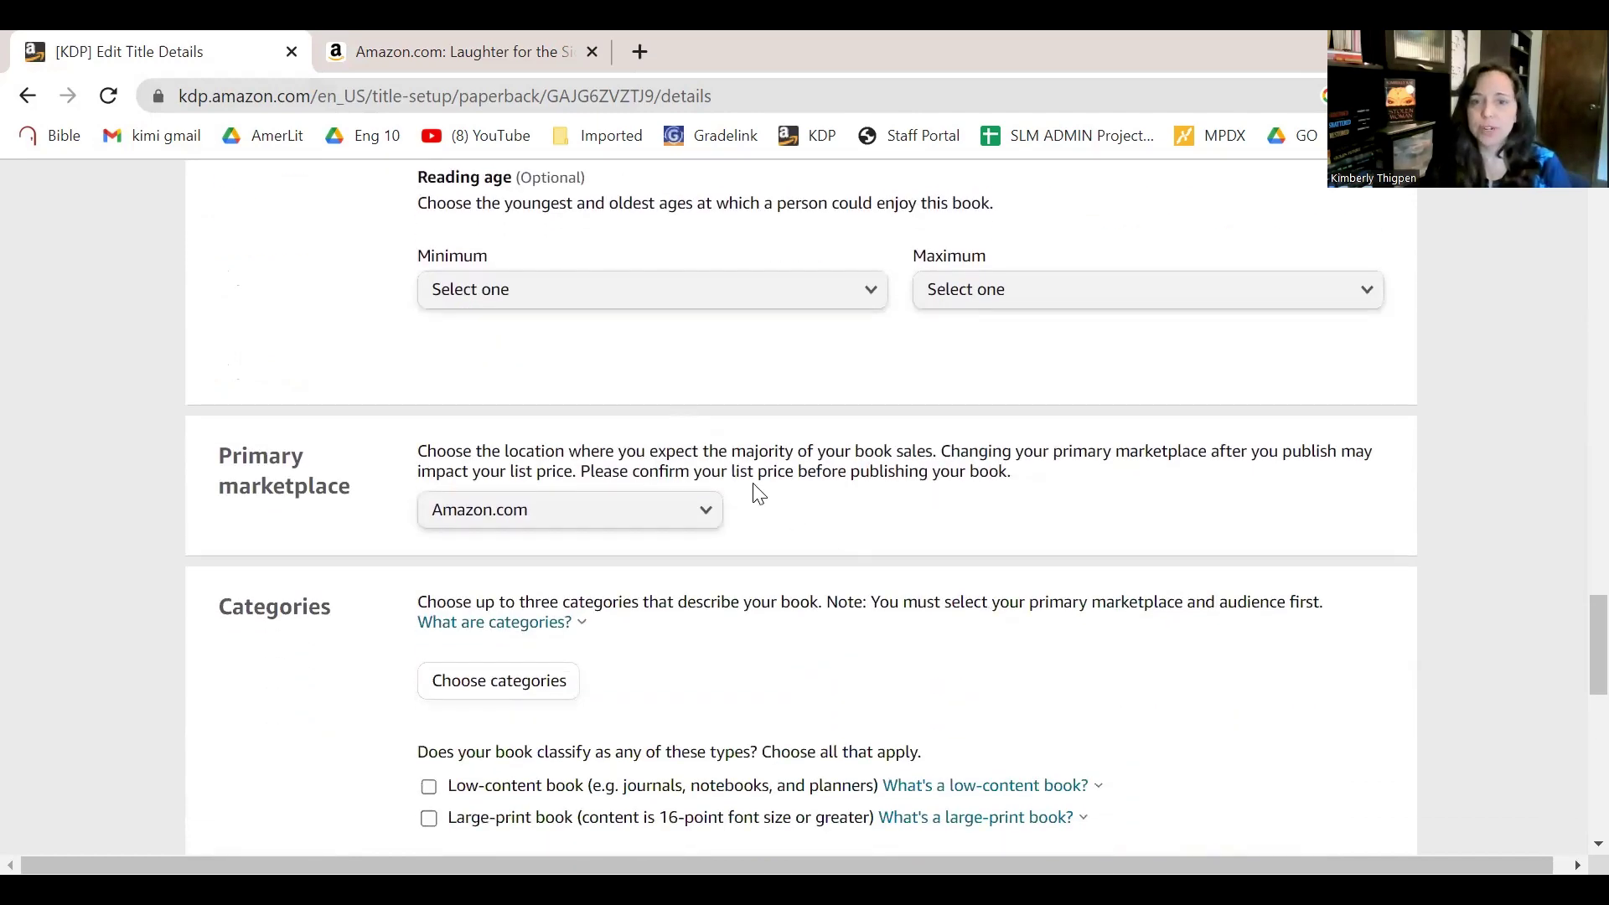
scroll(737, 486, down, 2)
click(578, 397)
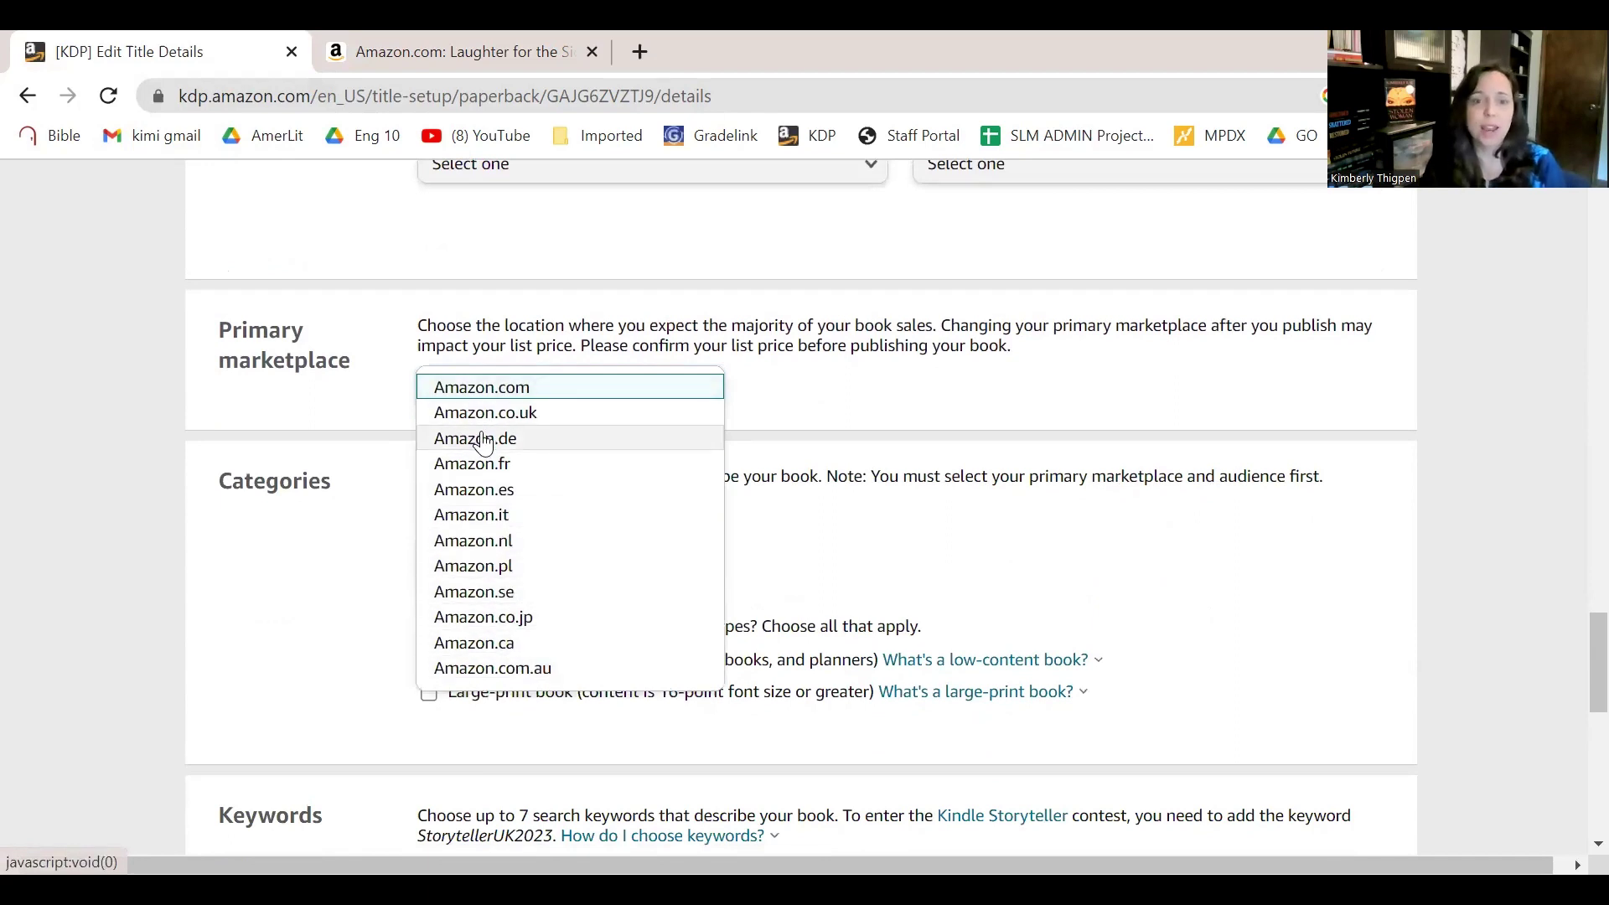
Keep Amazon.com selected as the primary marketplace.
click(820, 372)
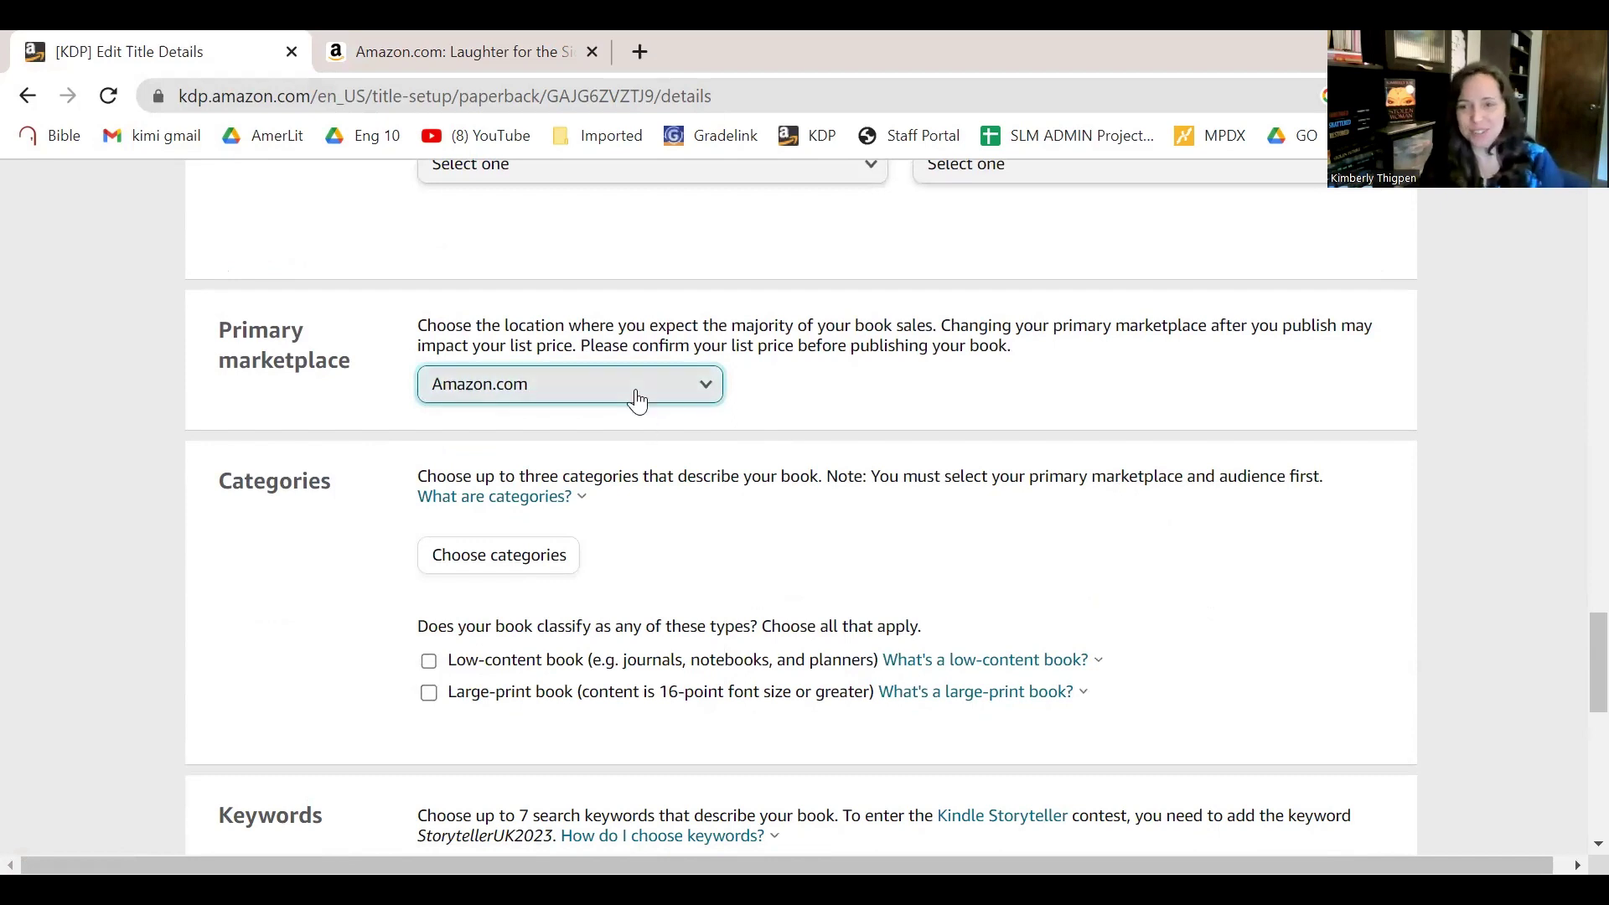
scroll(839, 598, down, 1)
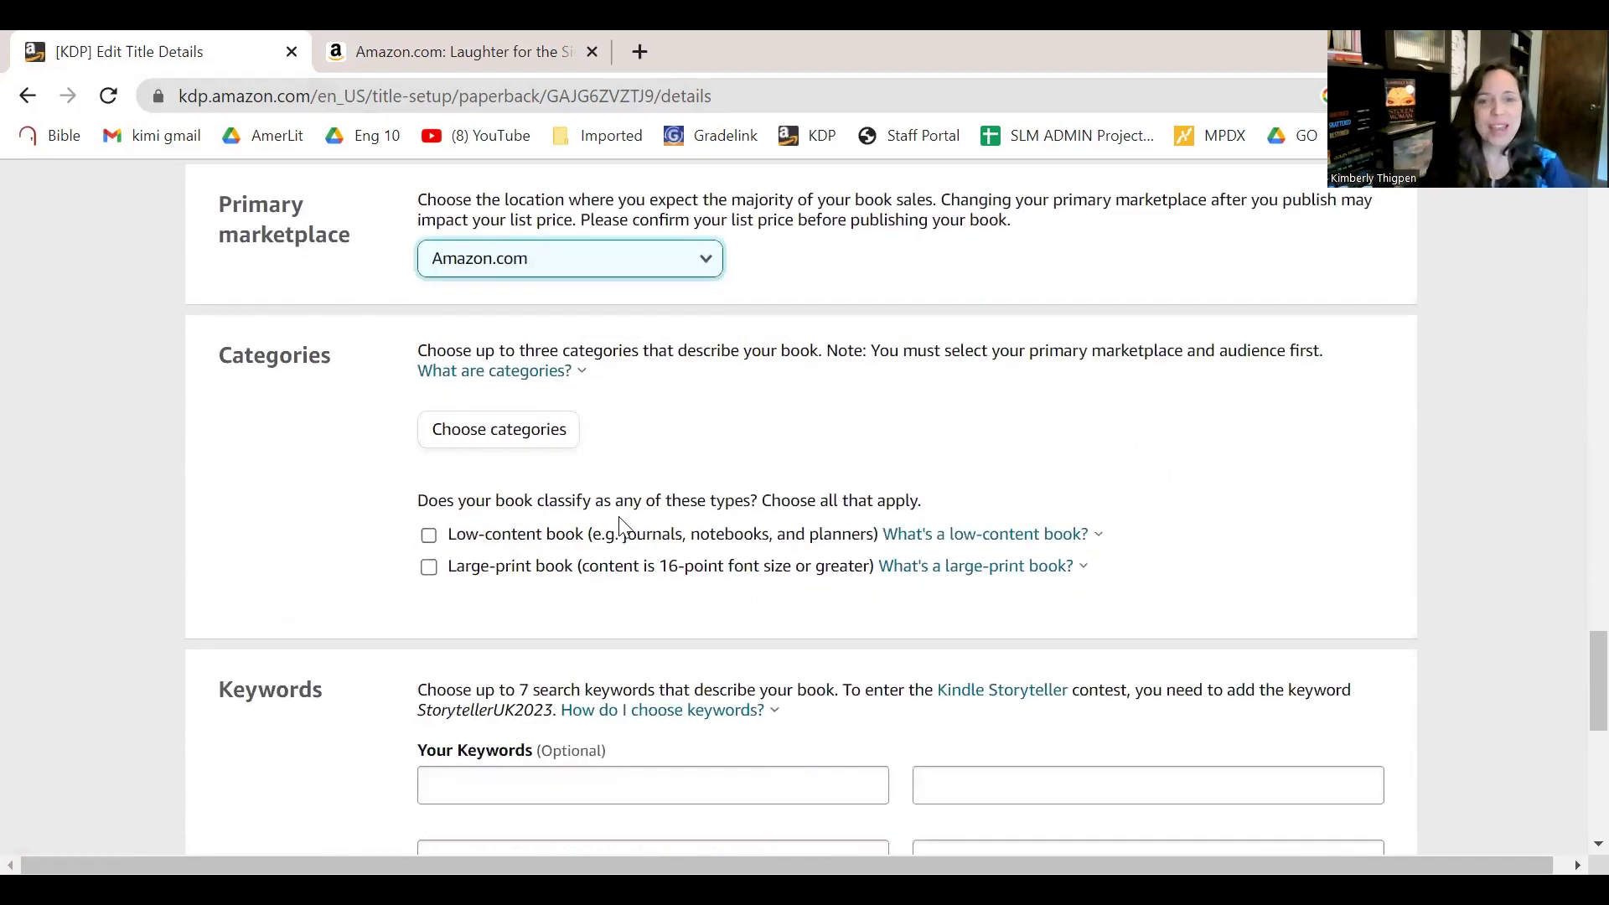
Open the Categories dialog and show its list of top-level categories.
click(536, 431)
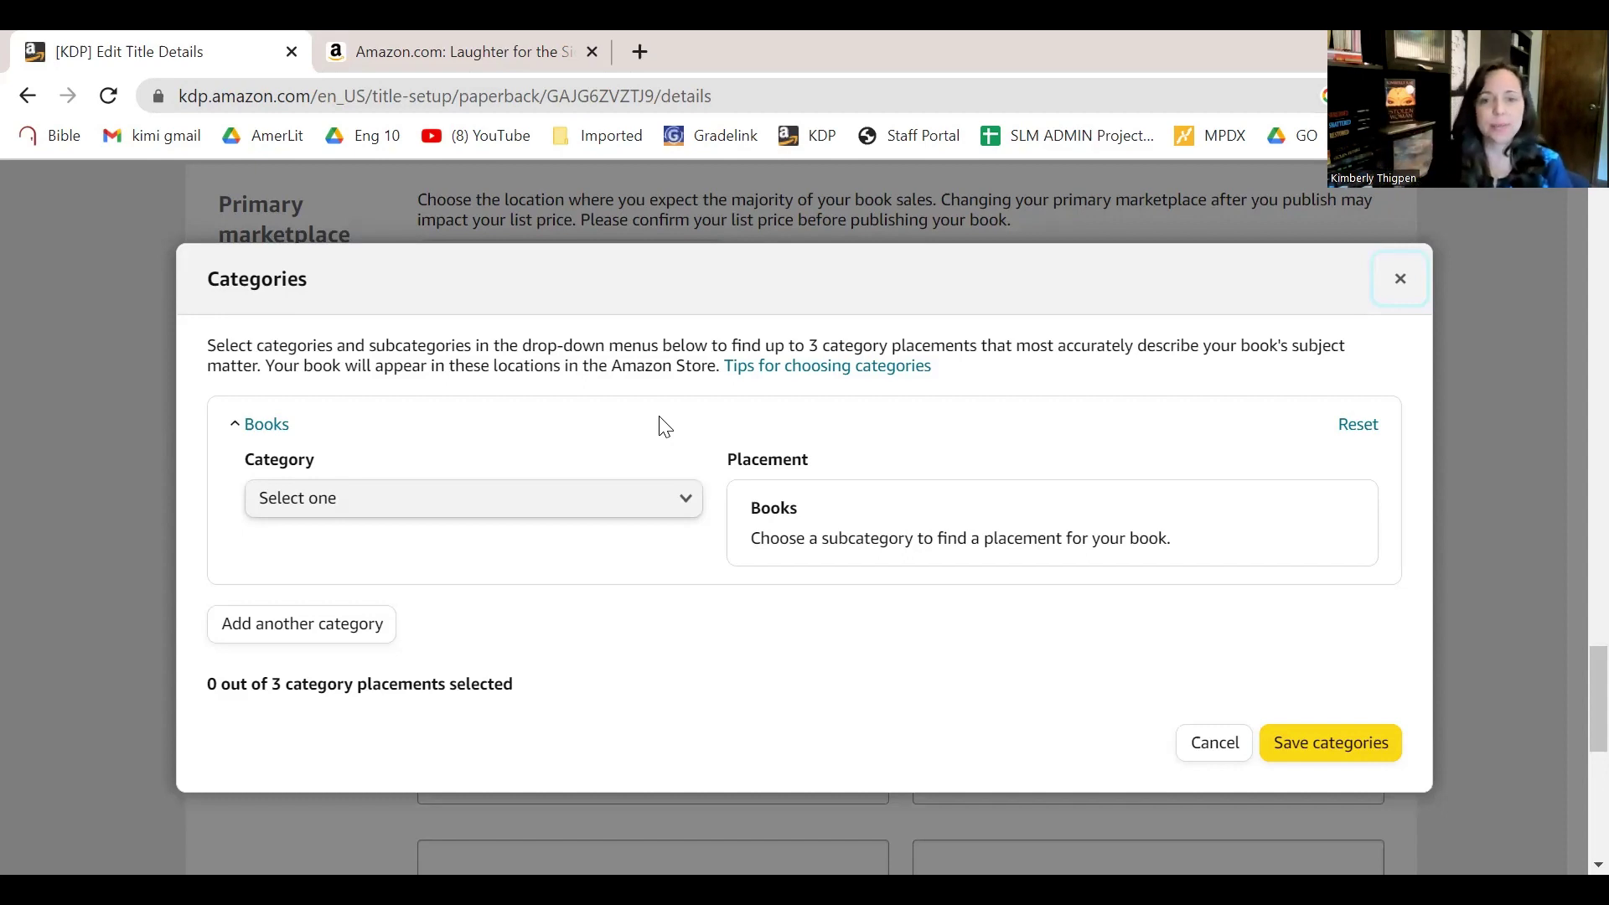
click(467, 507)
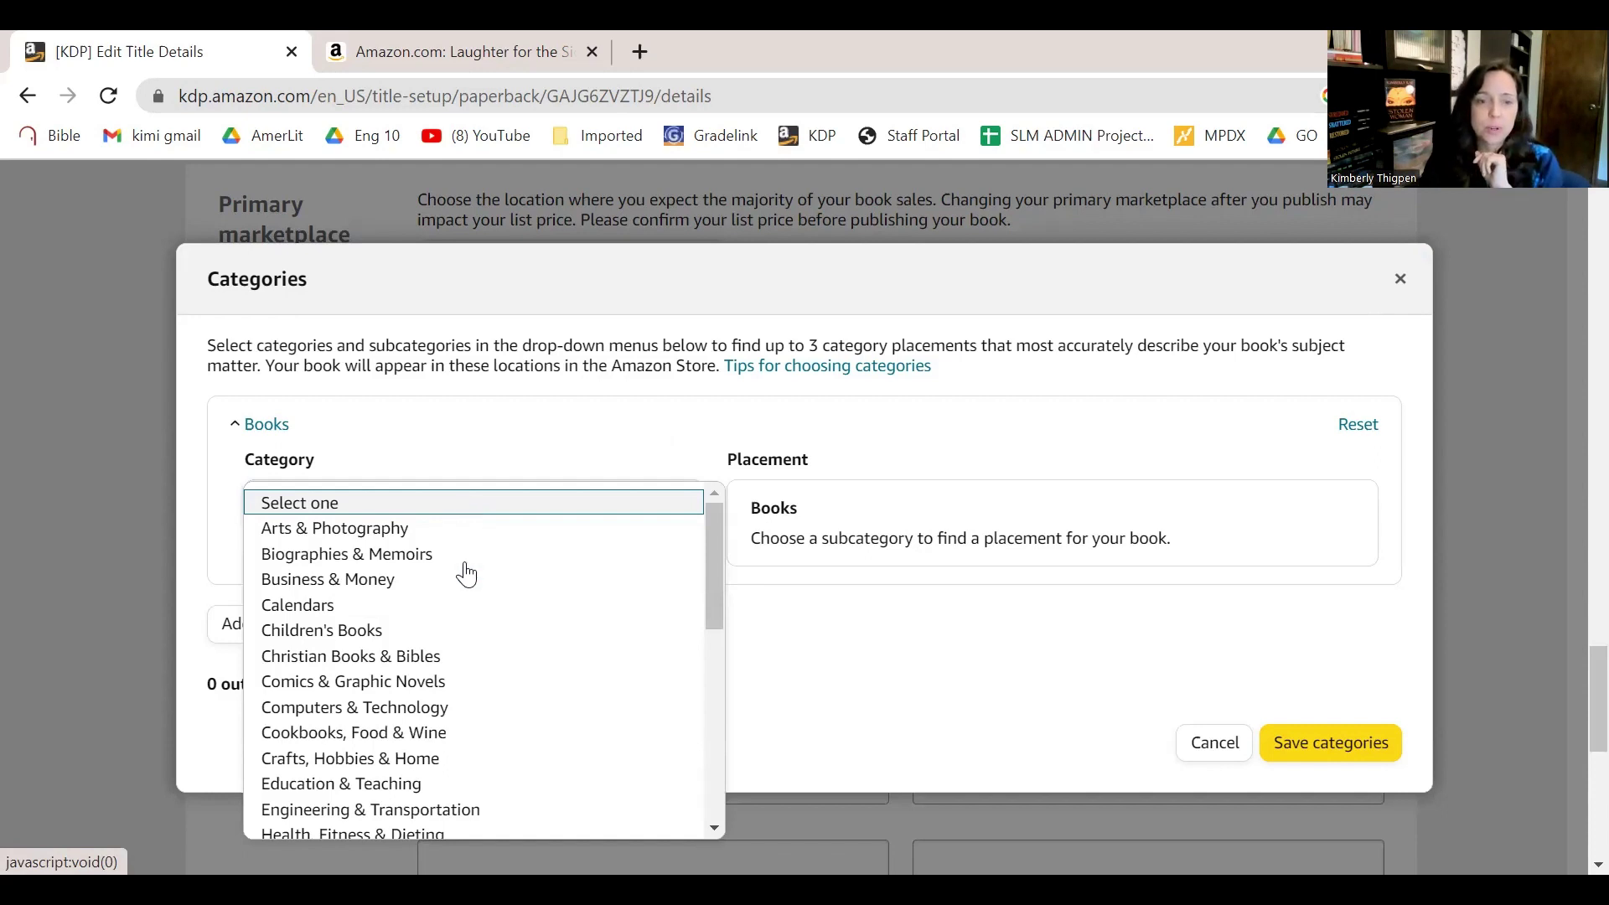
scroll(471, 596, down, 3)
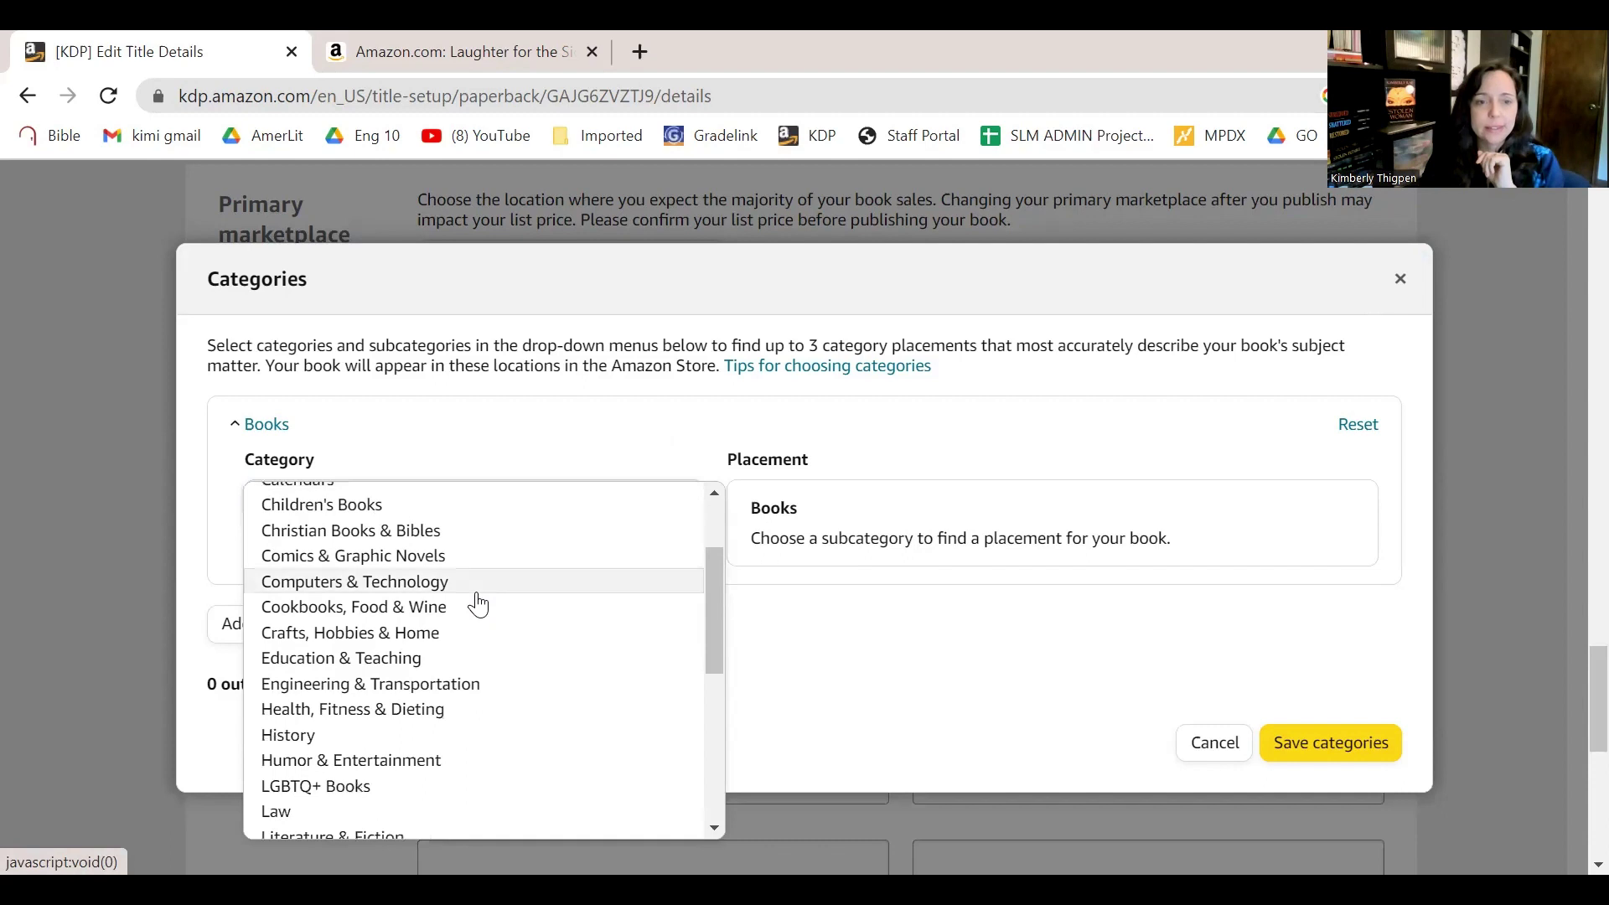
scroll(477, 604, down, 5)
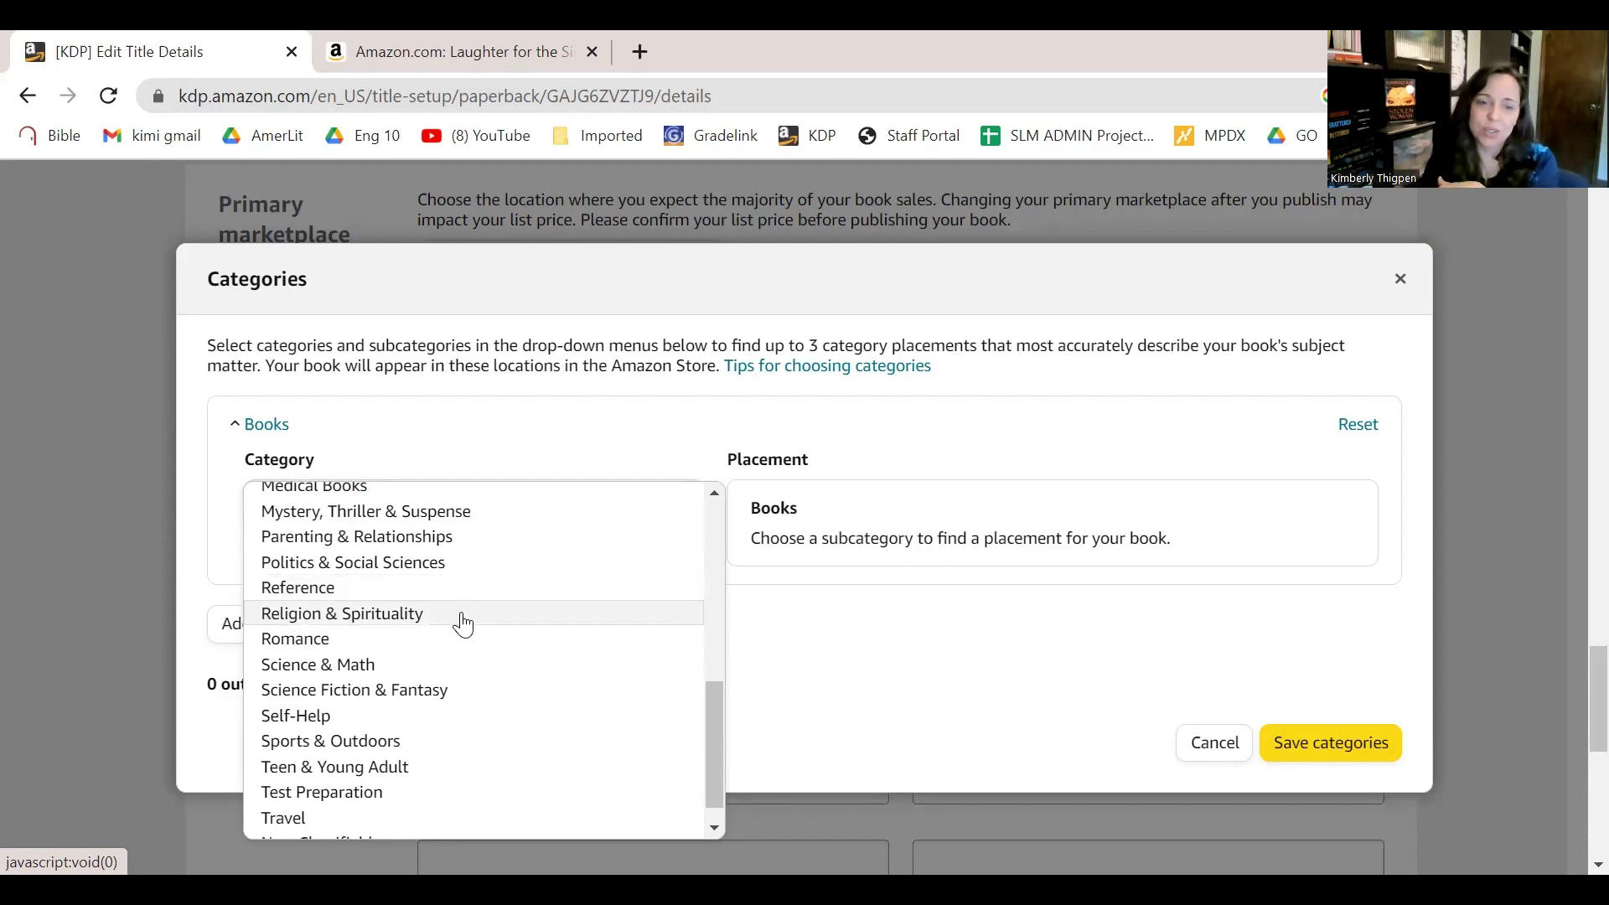
scroll(457, 635, down, 1)
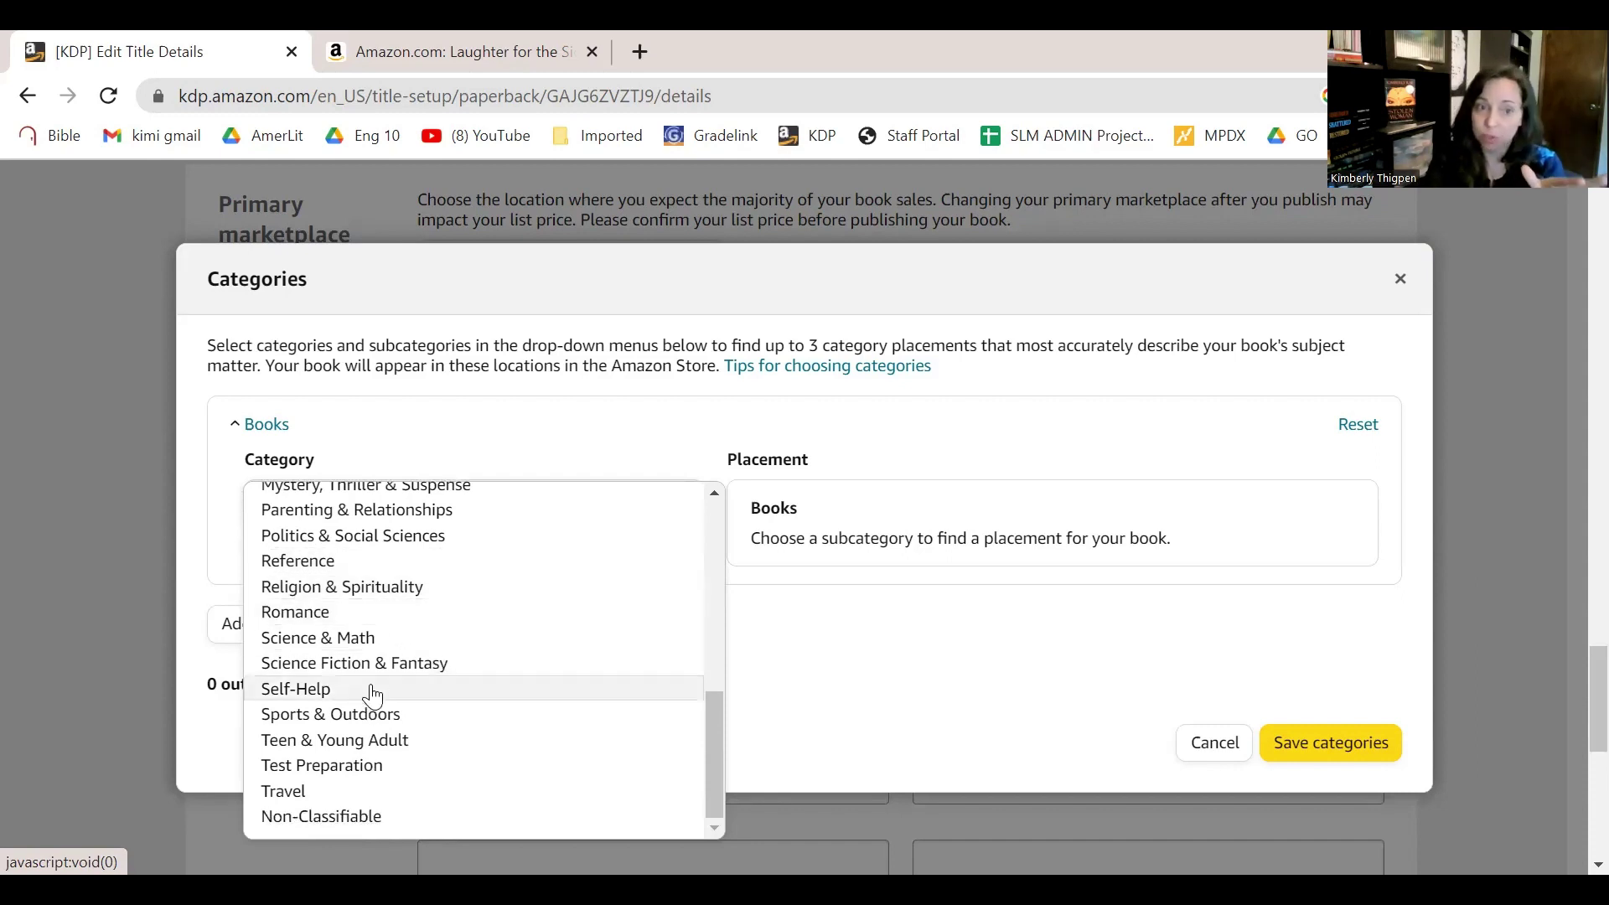
scroll(372, 691, up, 1)
scroll(372, 683, up, 4)
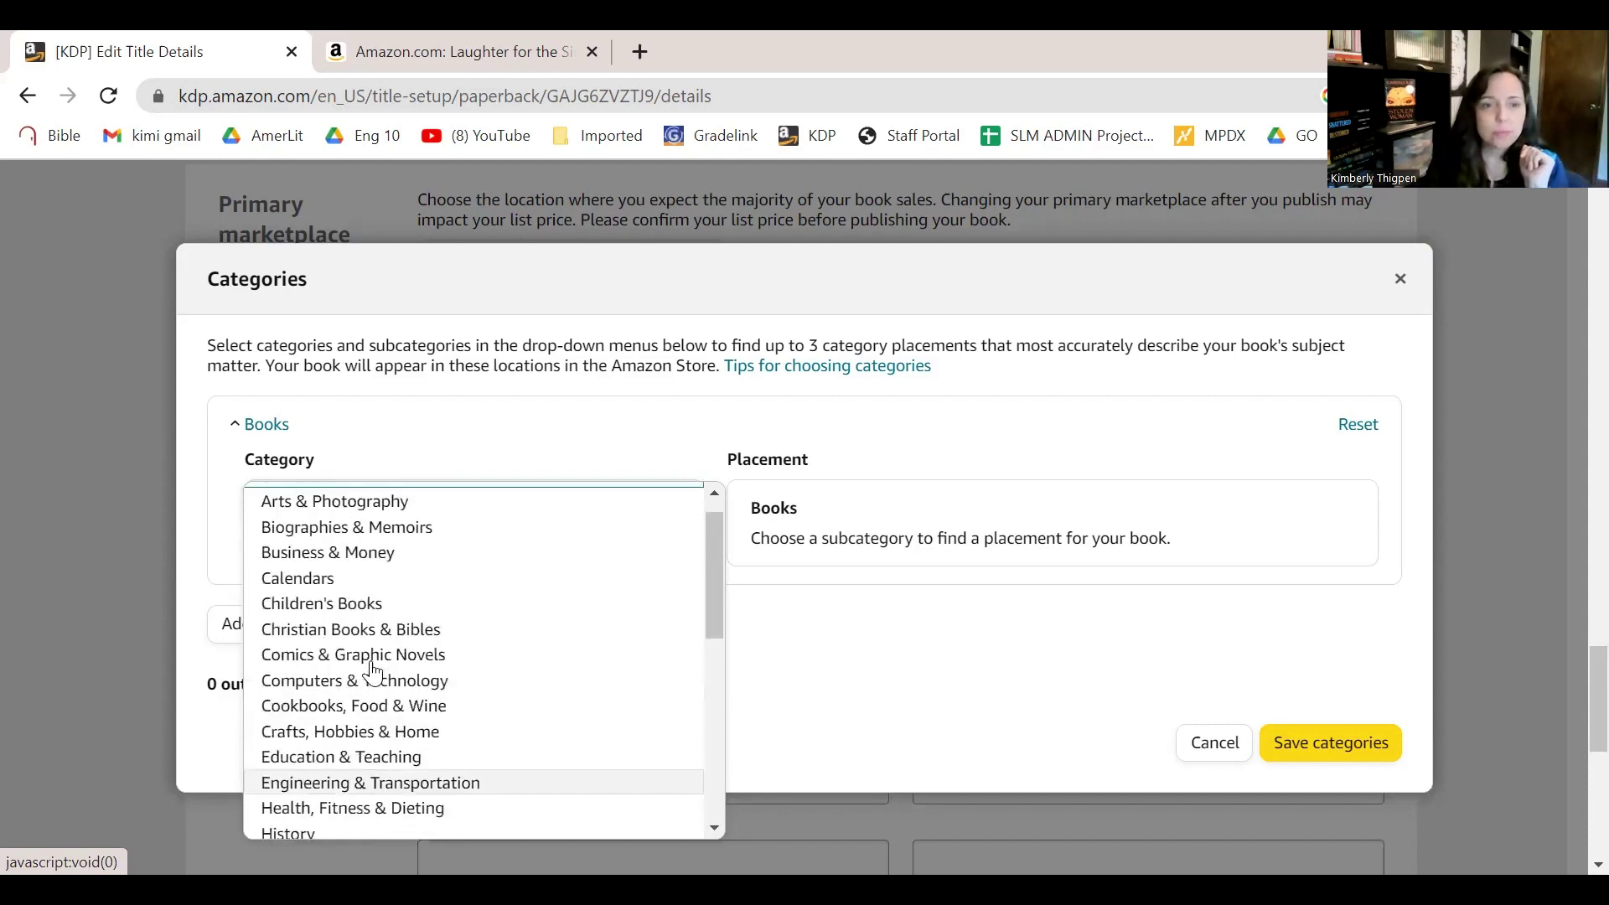
scroll(374, 673, up, 1)
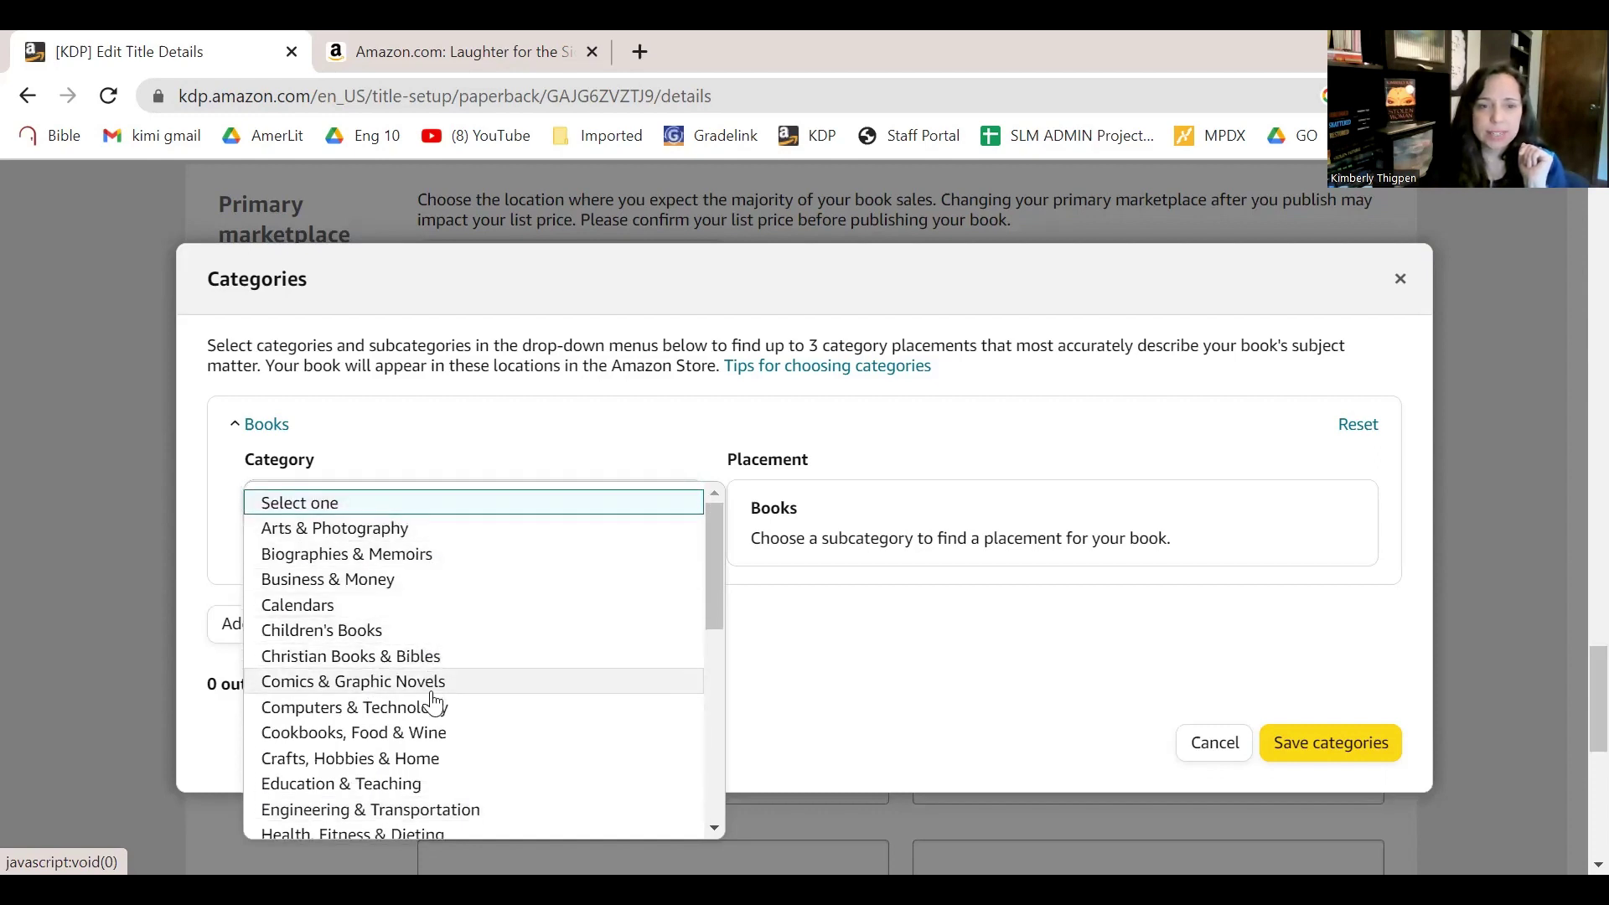
Set the first placement to Christian Books & Bibles › Literature & Fiction › Mystery & Suspense.
click(417, 657)
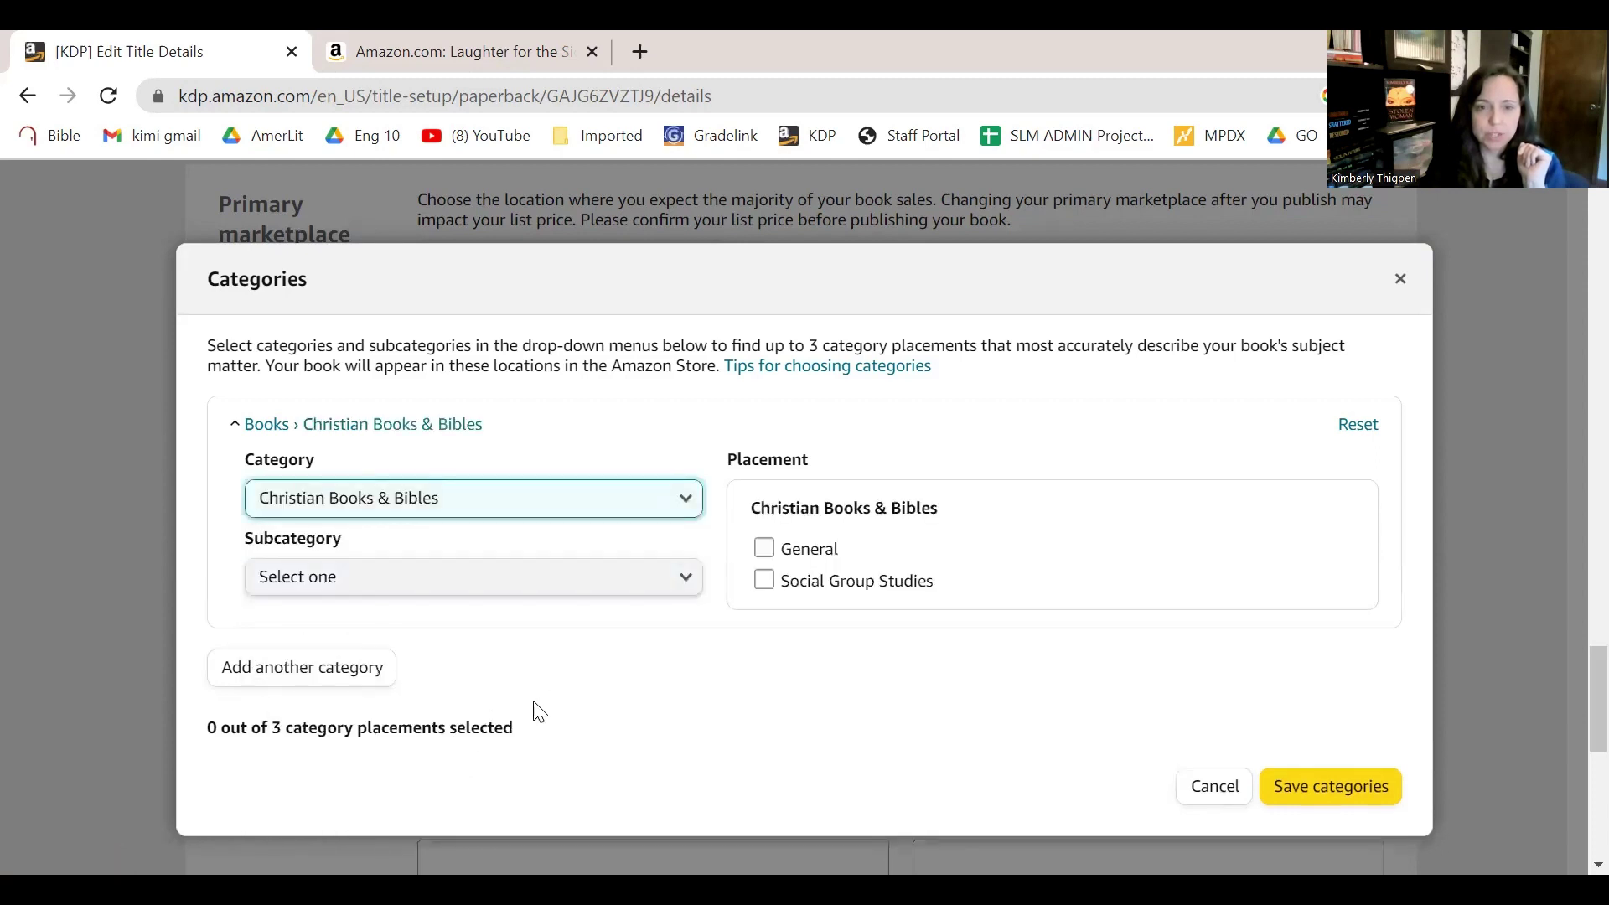
click(550, 596)
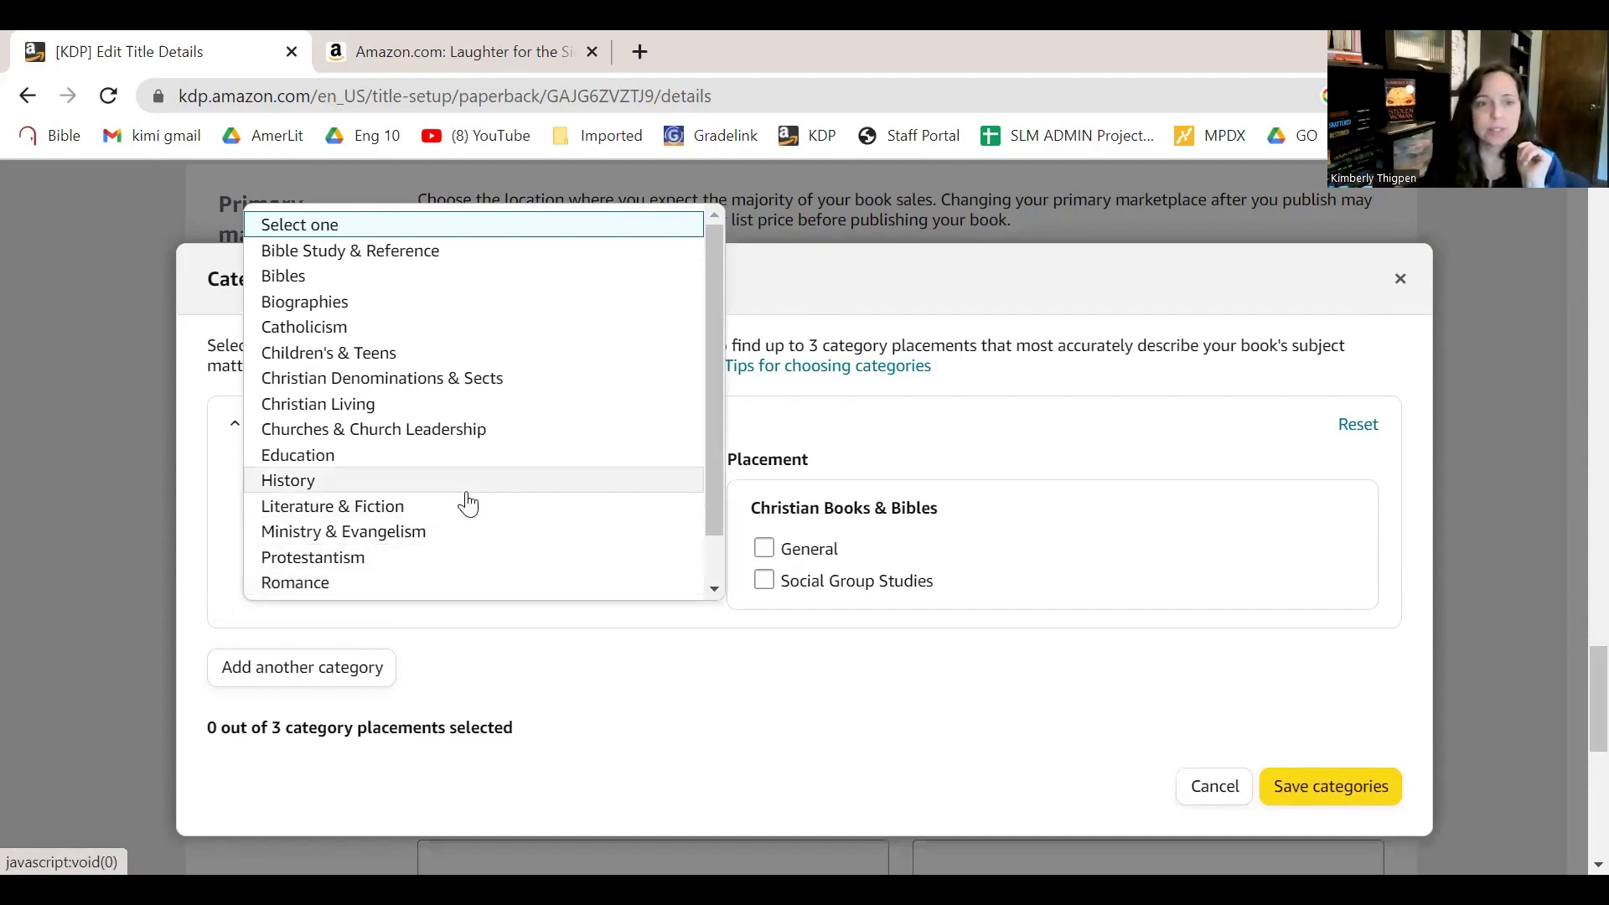
scroll(465, 501, down, 1)
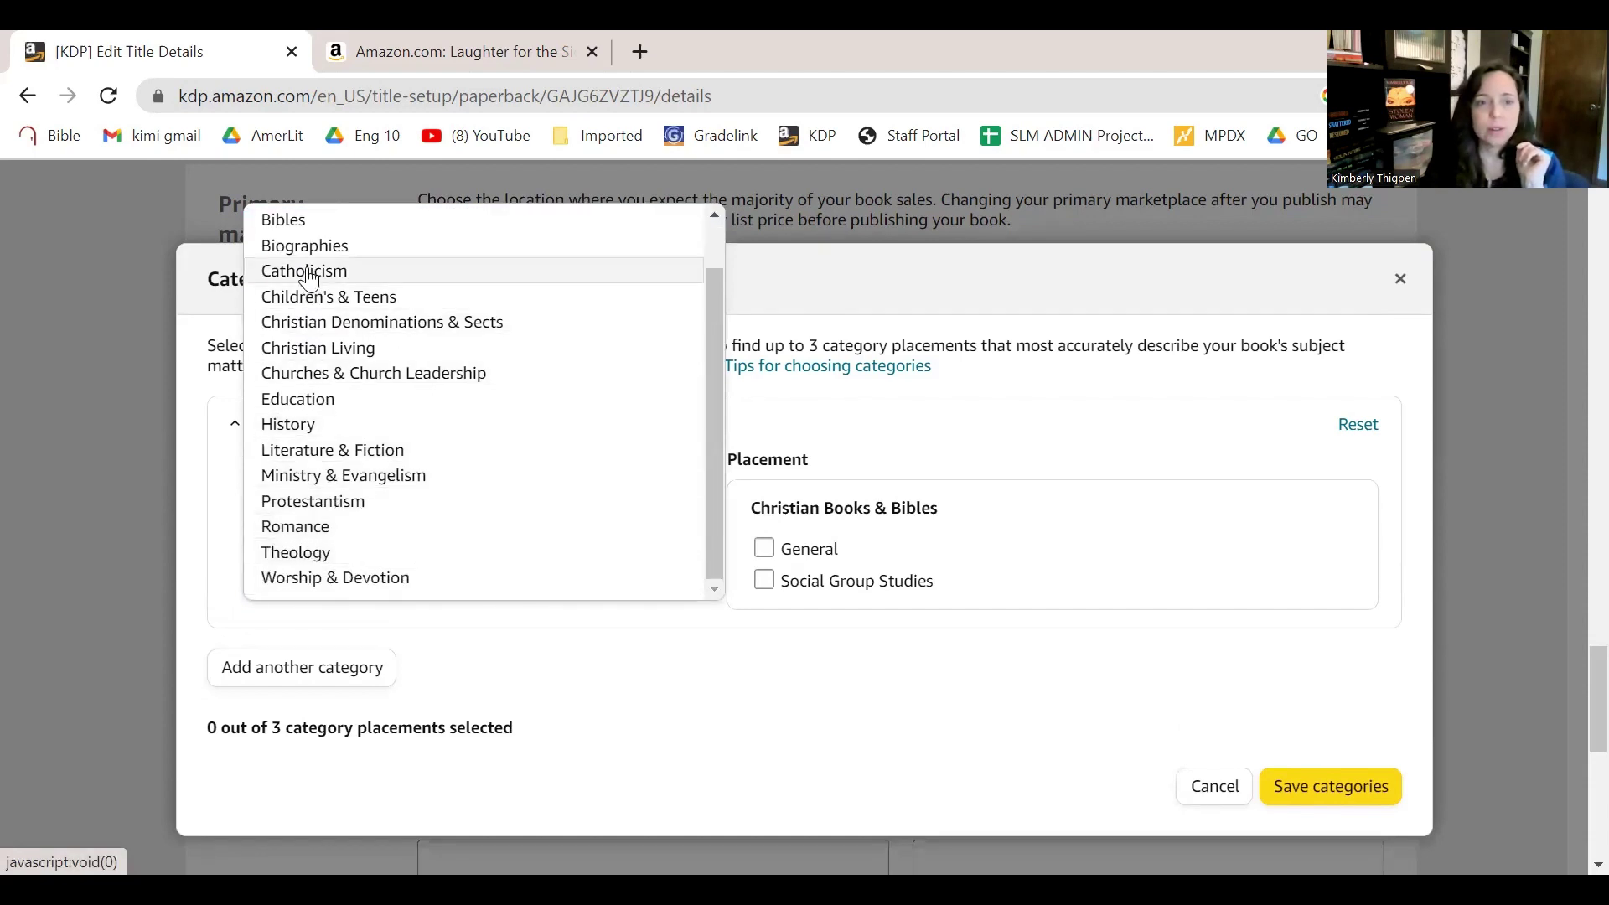
click(332, 450)
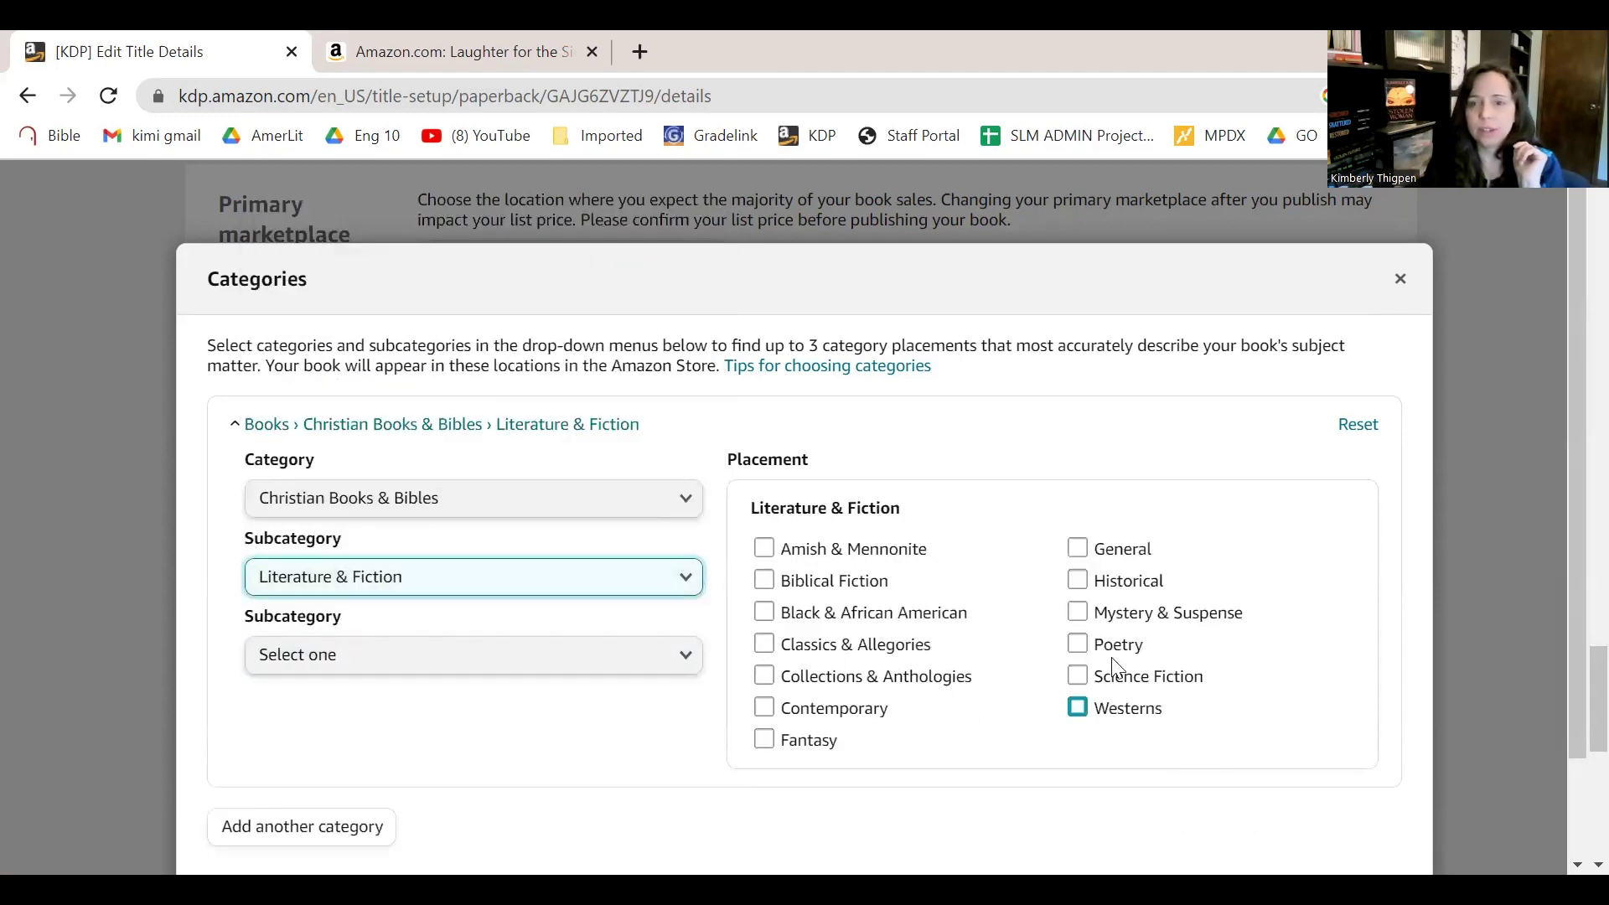
click(1123, 614)
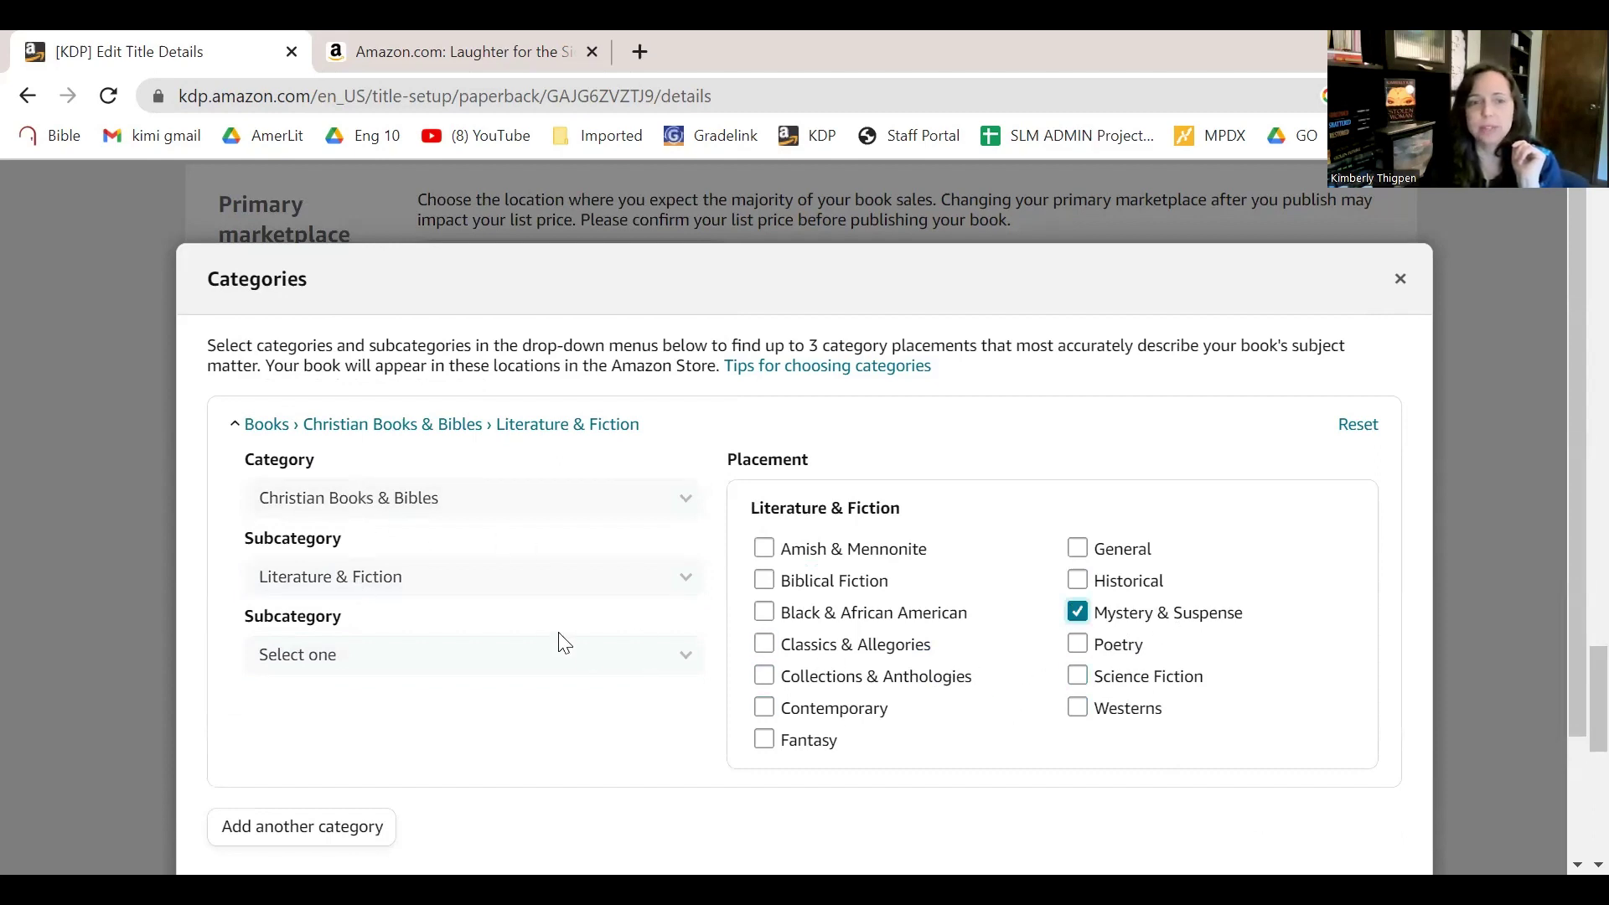
scroll(628, 696, down, 2)
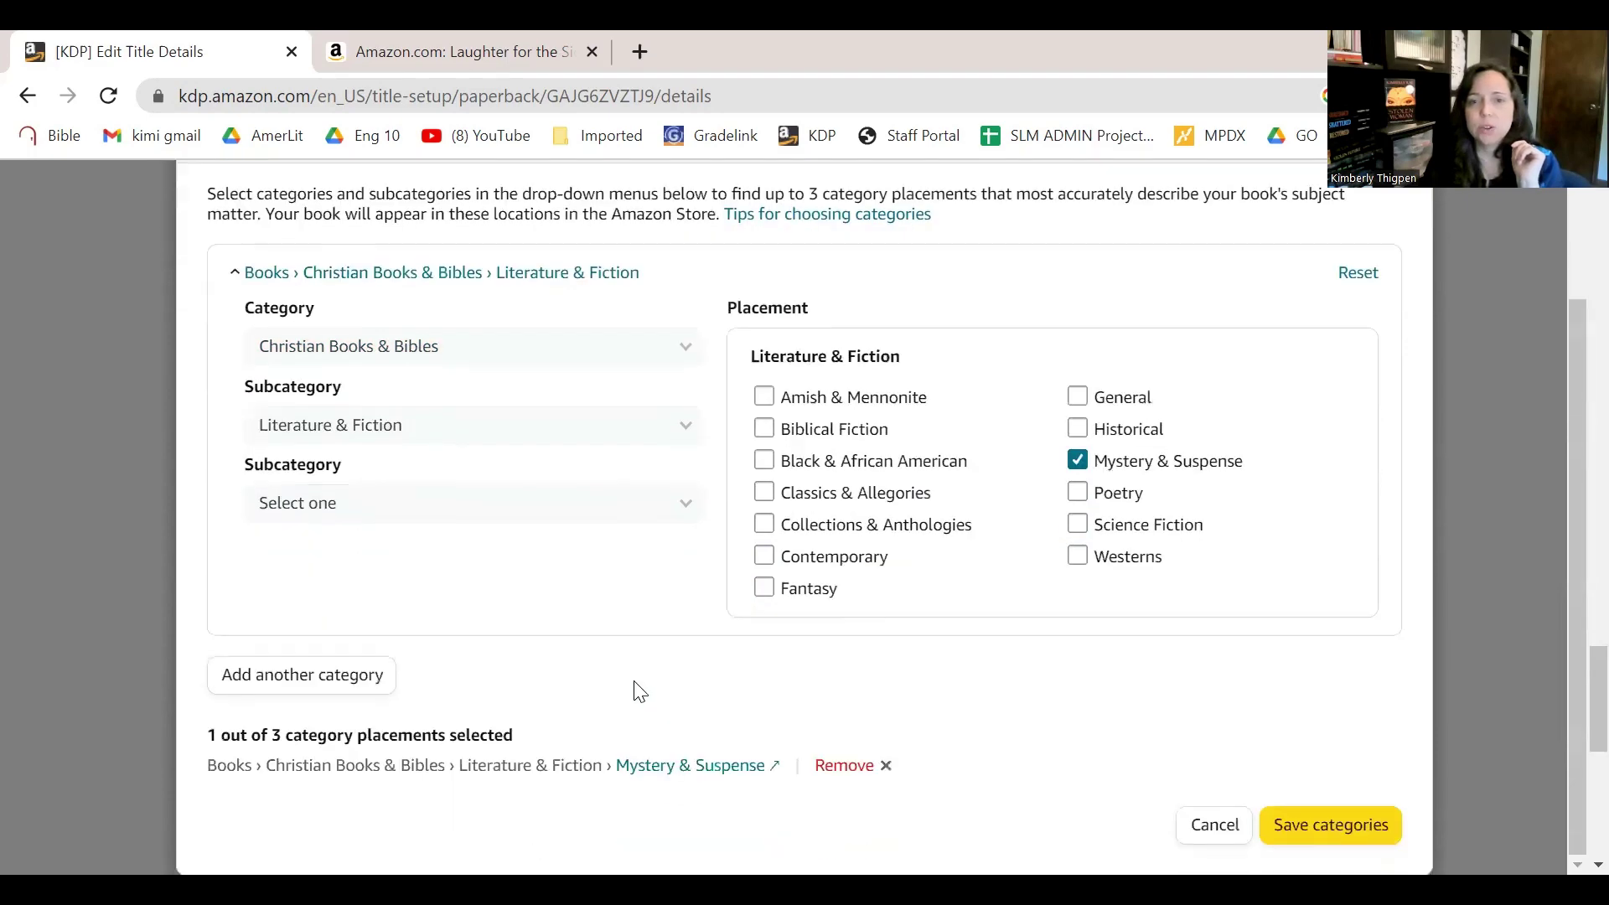
Add a second category set to Health, Fitness & Dieting, leaving its subcategory unchosen.
click(368, 678)
click(425, 551)
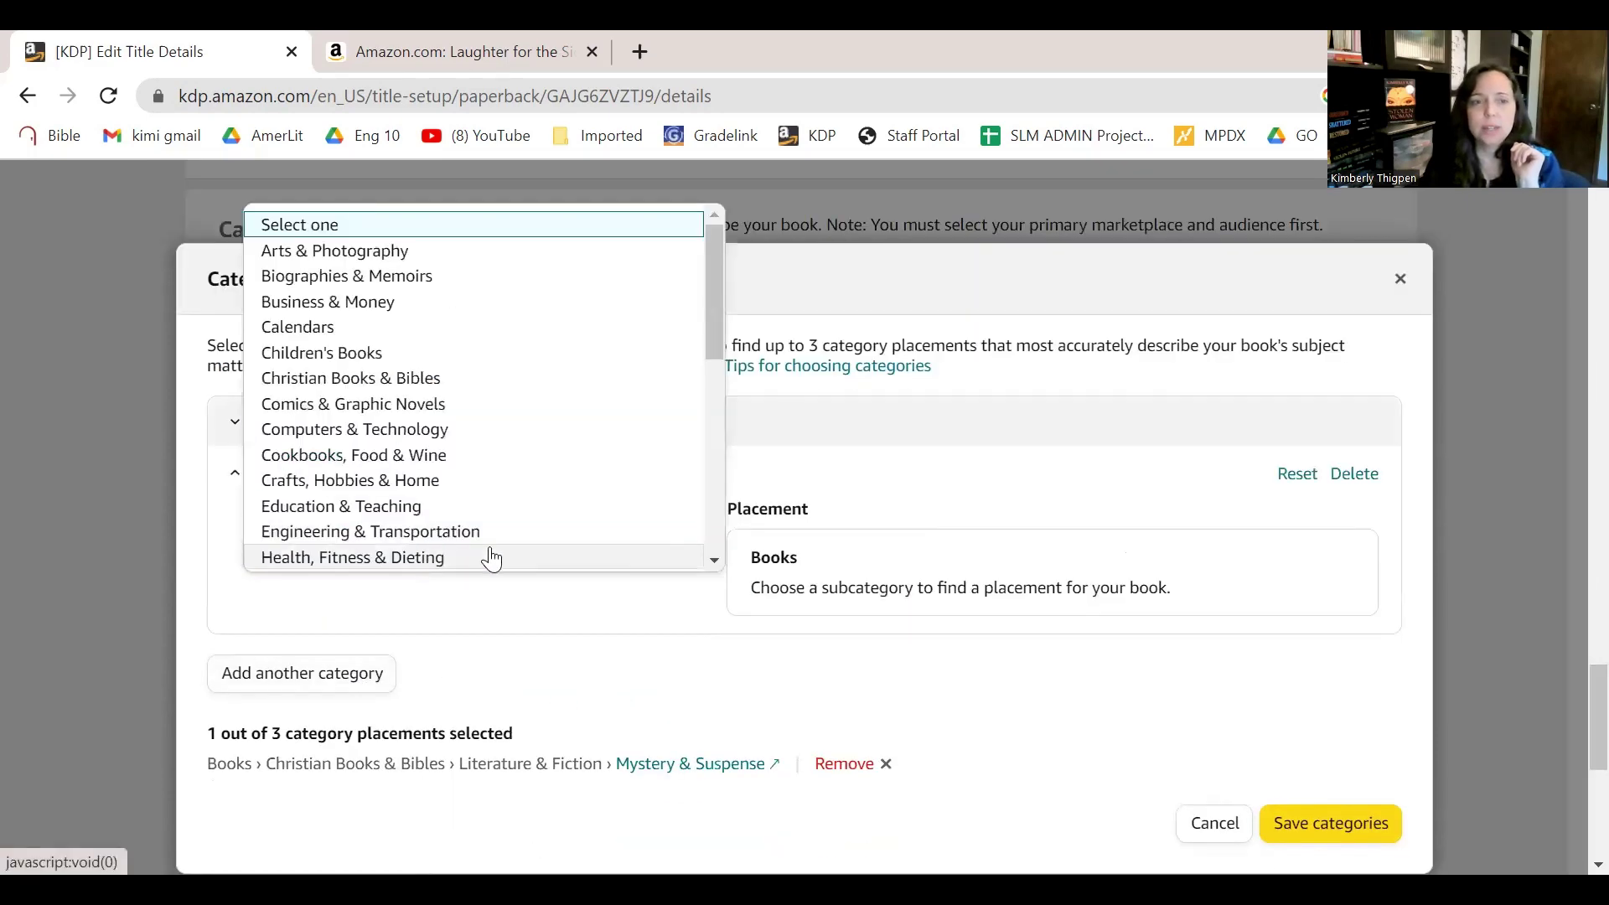
scroll(453, 494, down, 2)
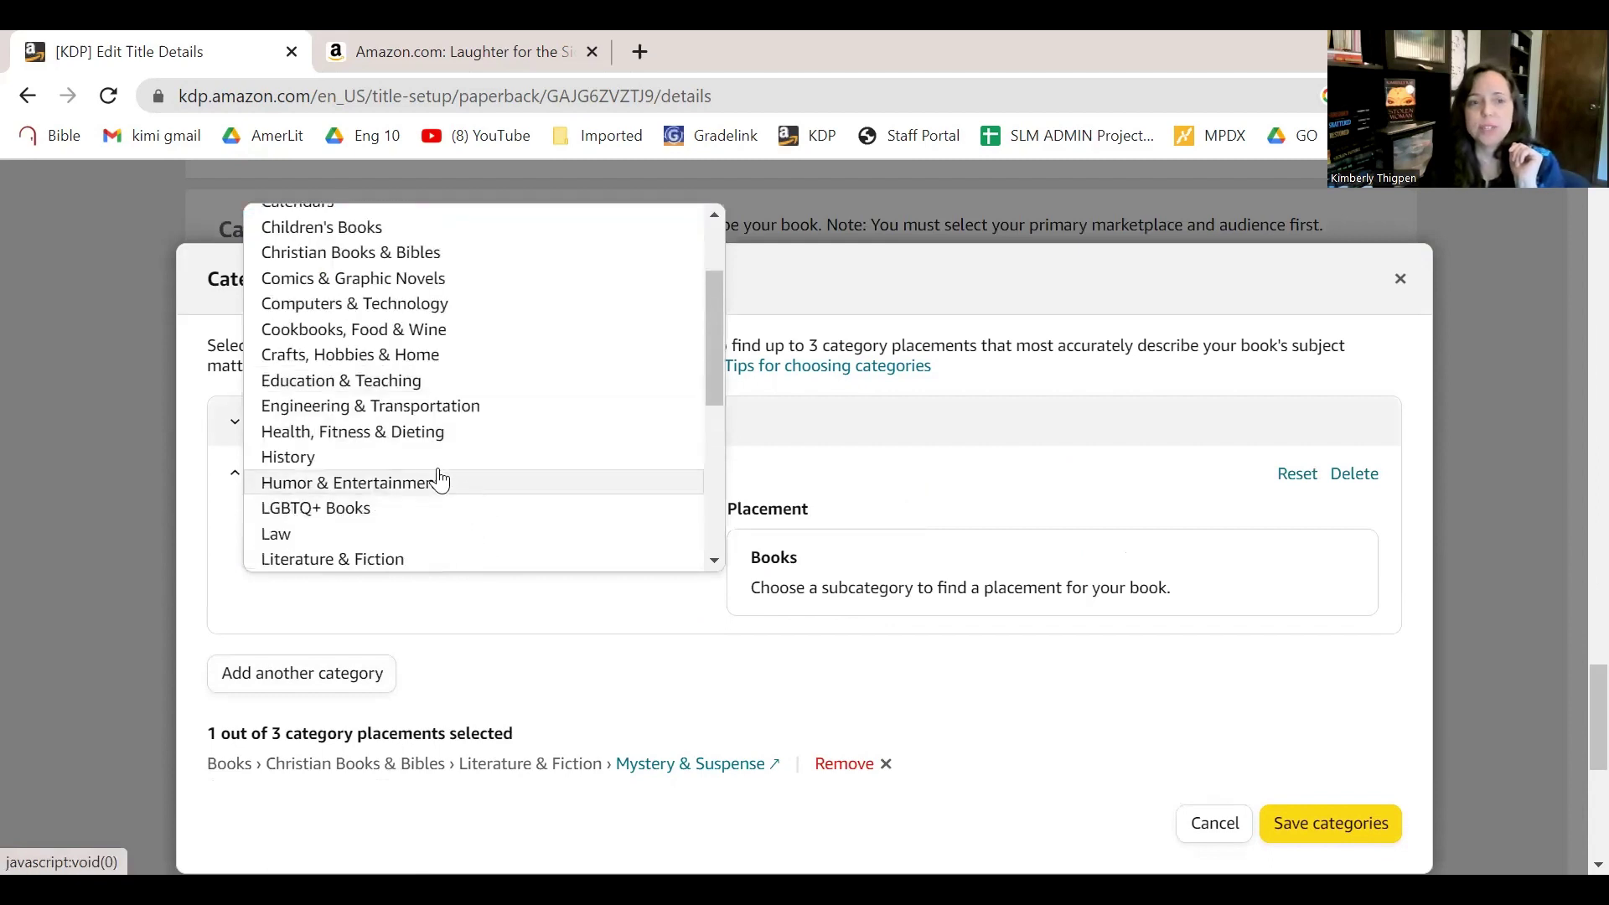
click(374, 431)
scroll(385, 457, down, 1)
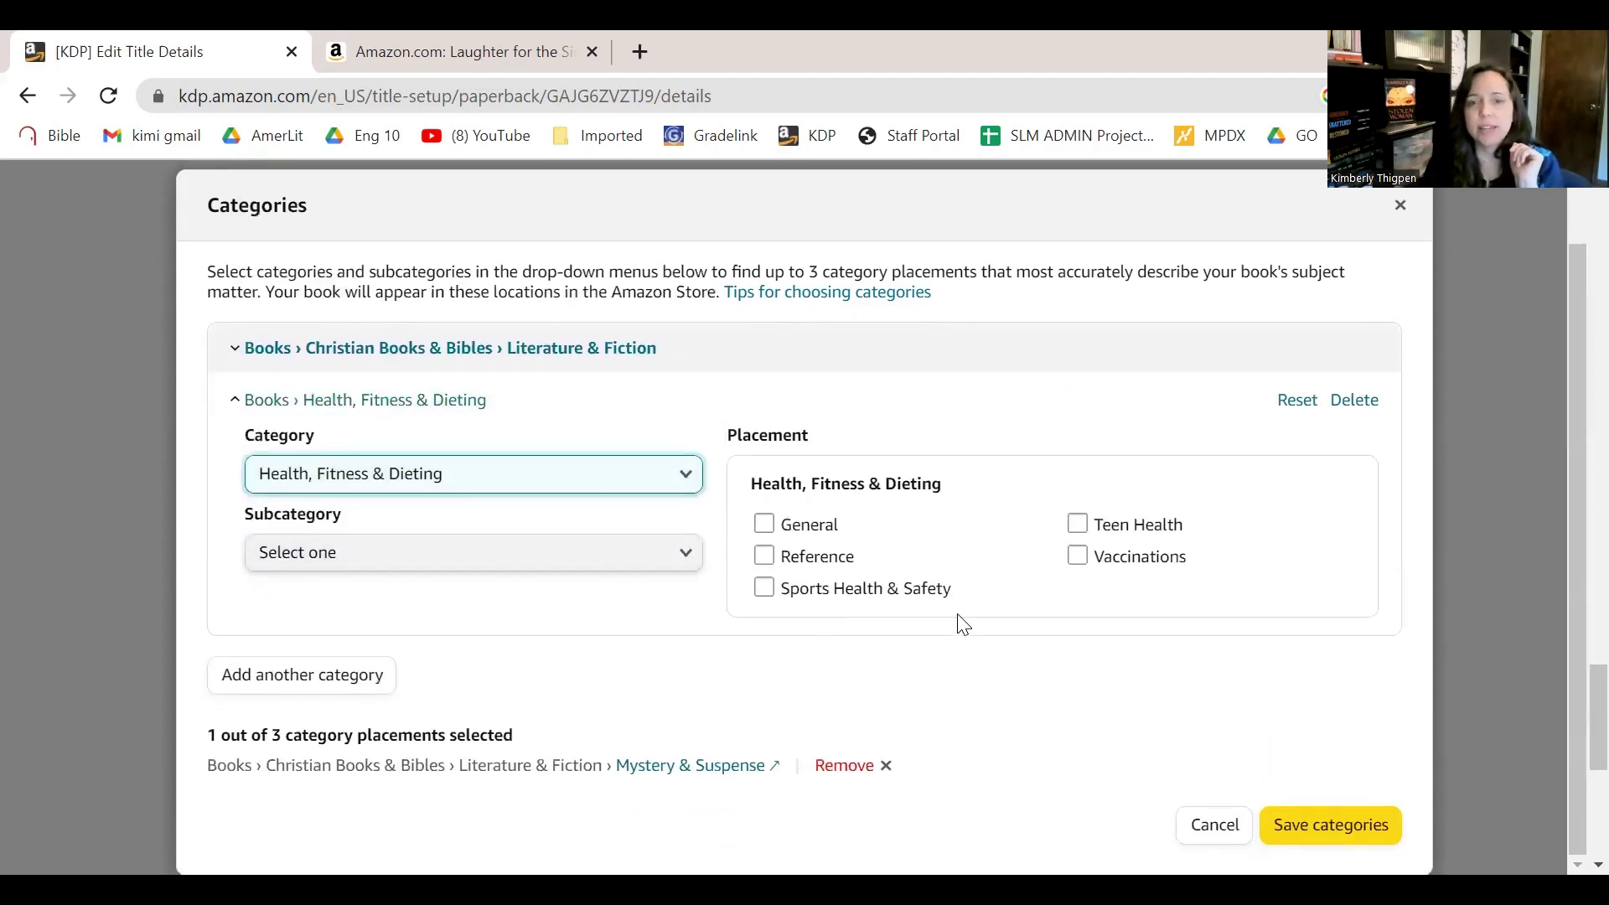
click(606, 557)
scroll(521, 384, down, 1)
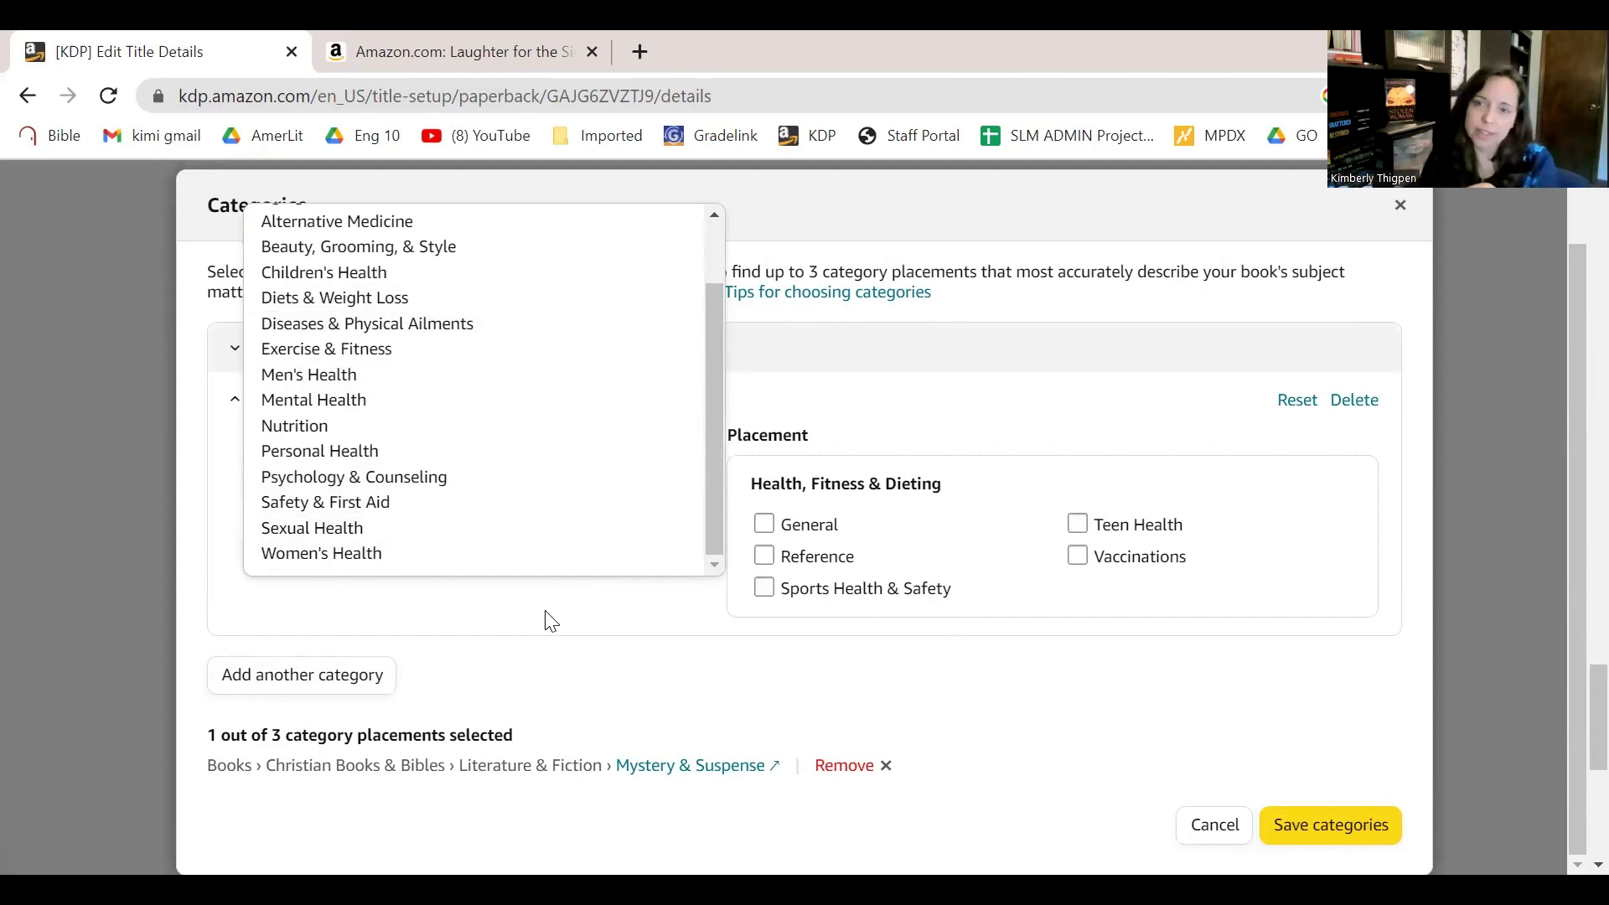
click(583, 636)
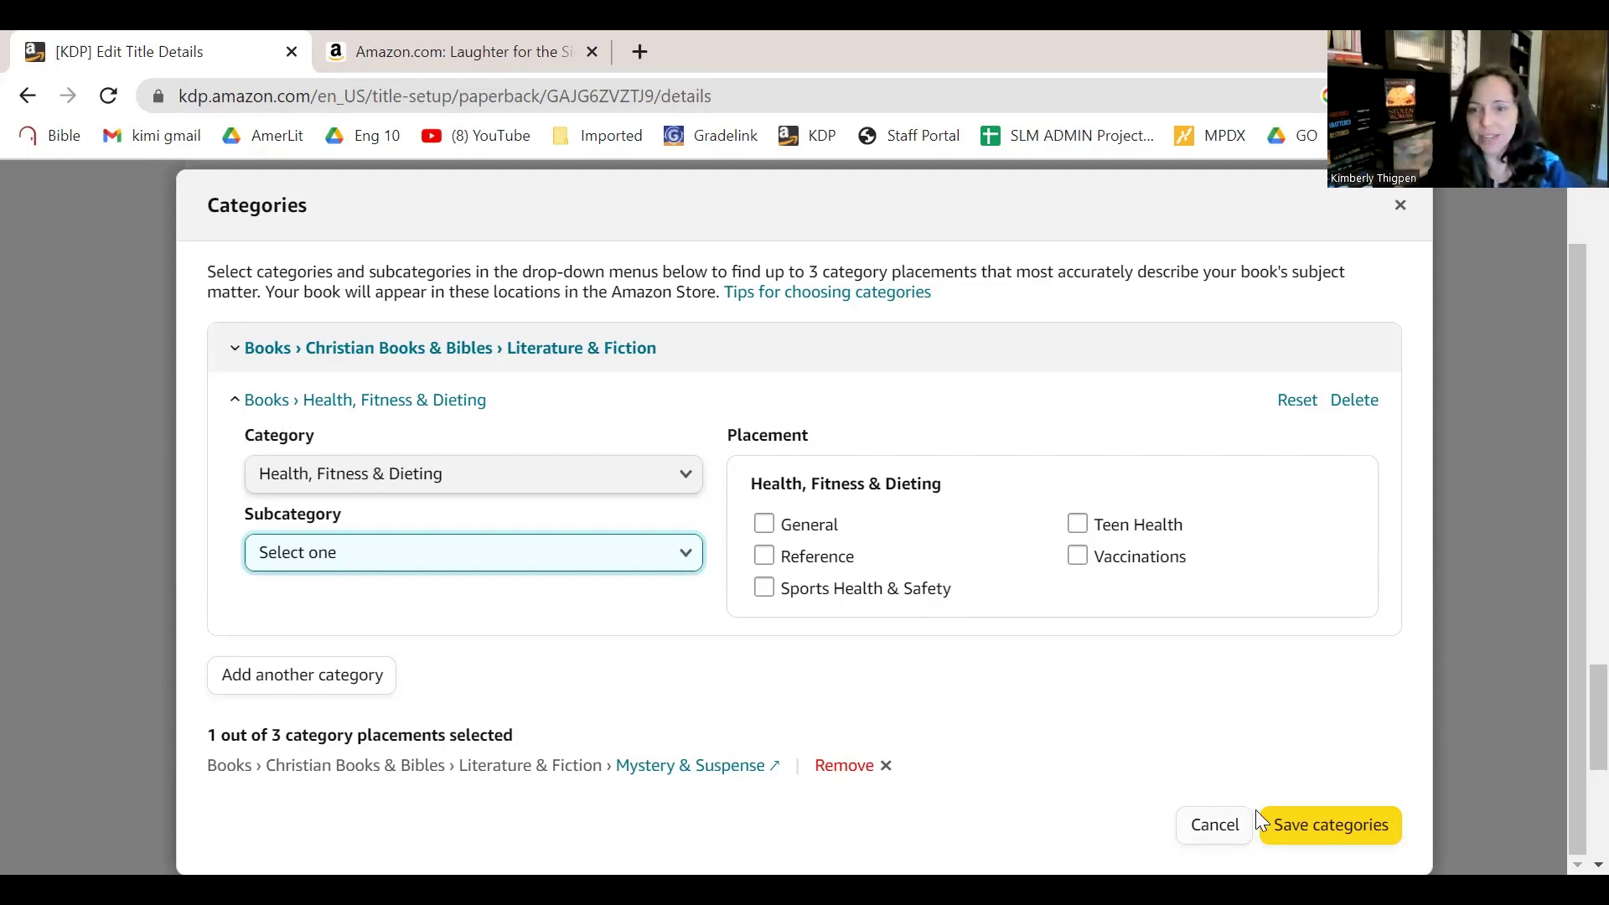
Save the categories, keeping only Christian Books & Bibles › Literature & Fiction › Mystery & Suspense.
click(1316, 824)
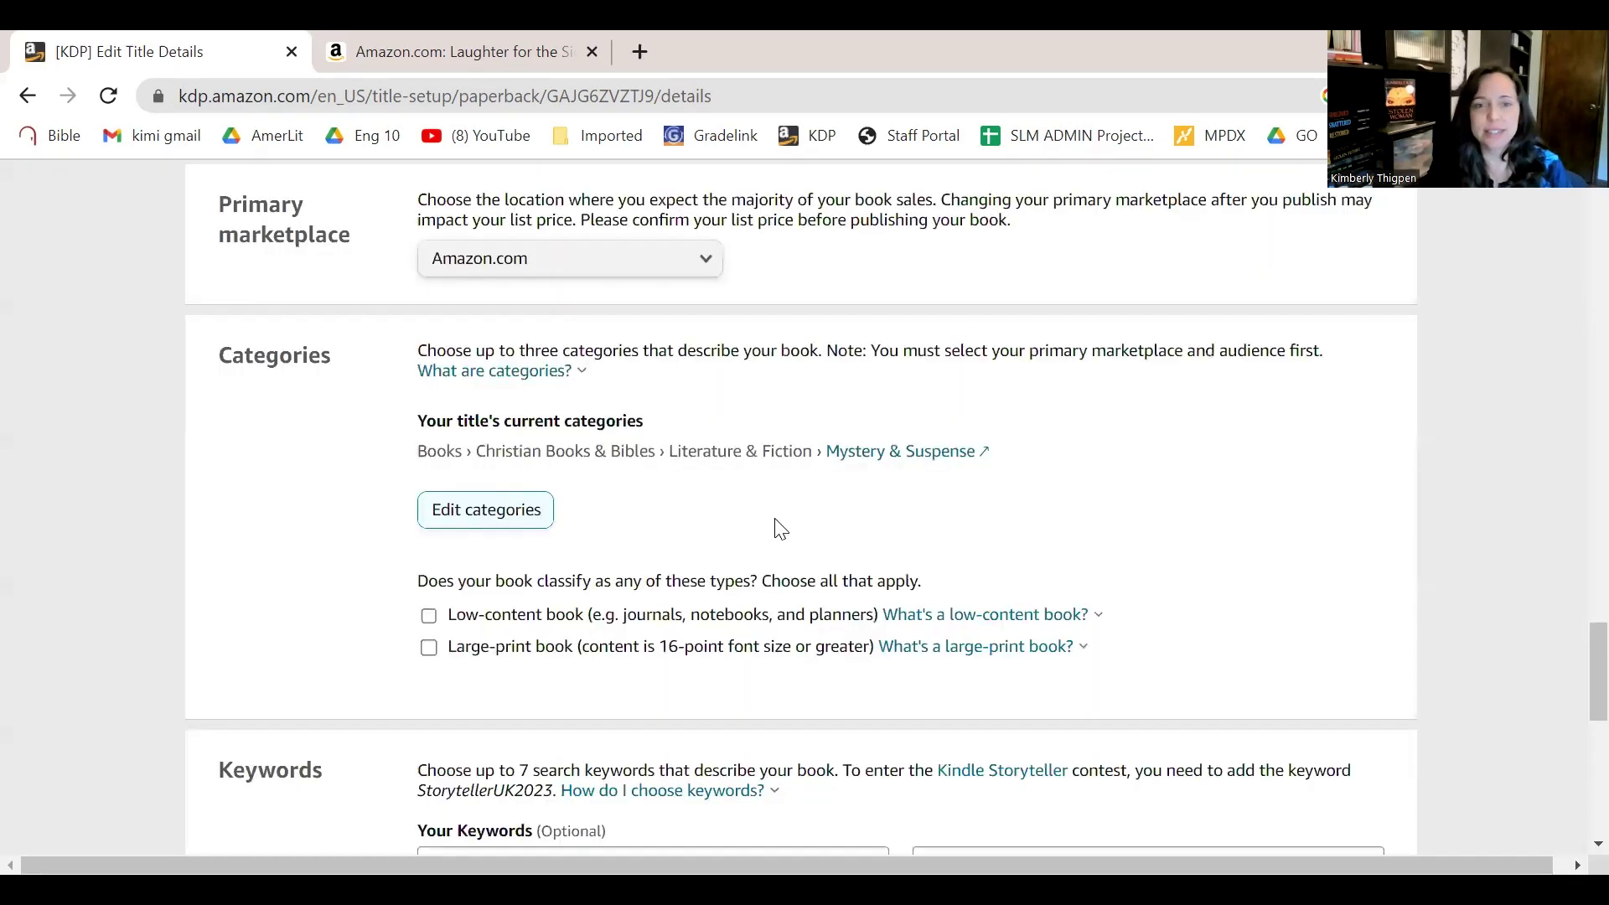
scroll(727, 521, down, 1)
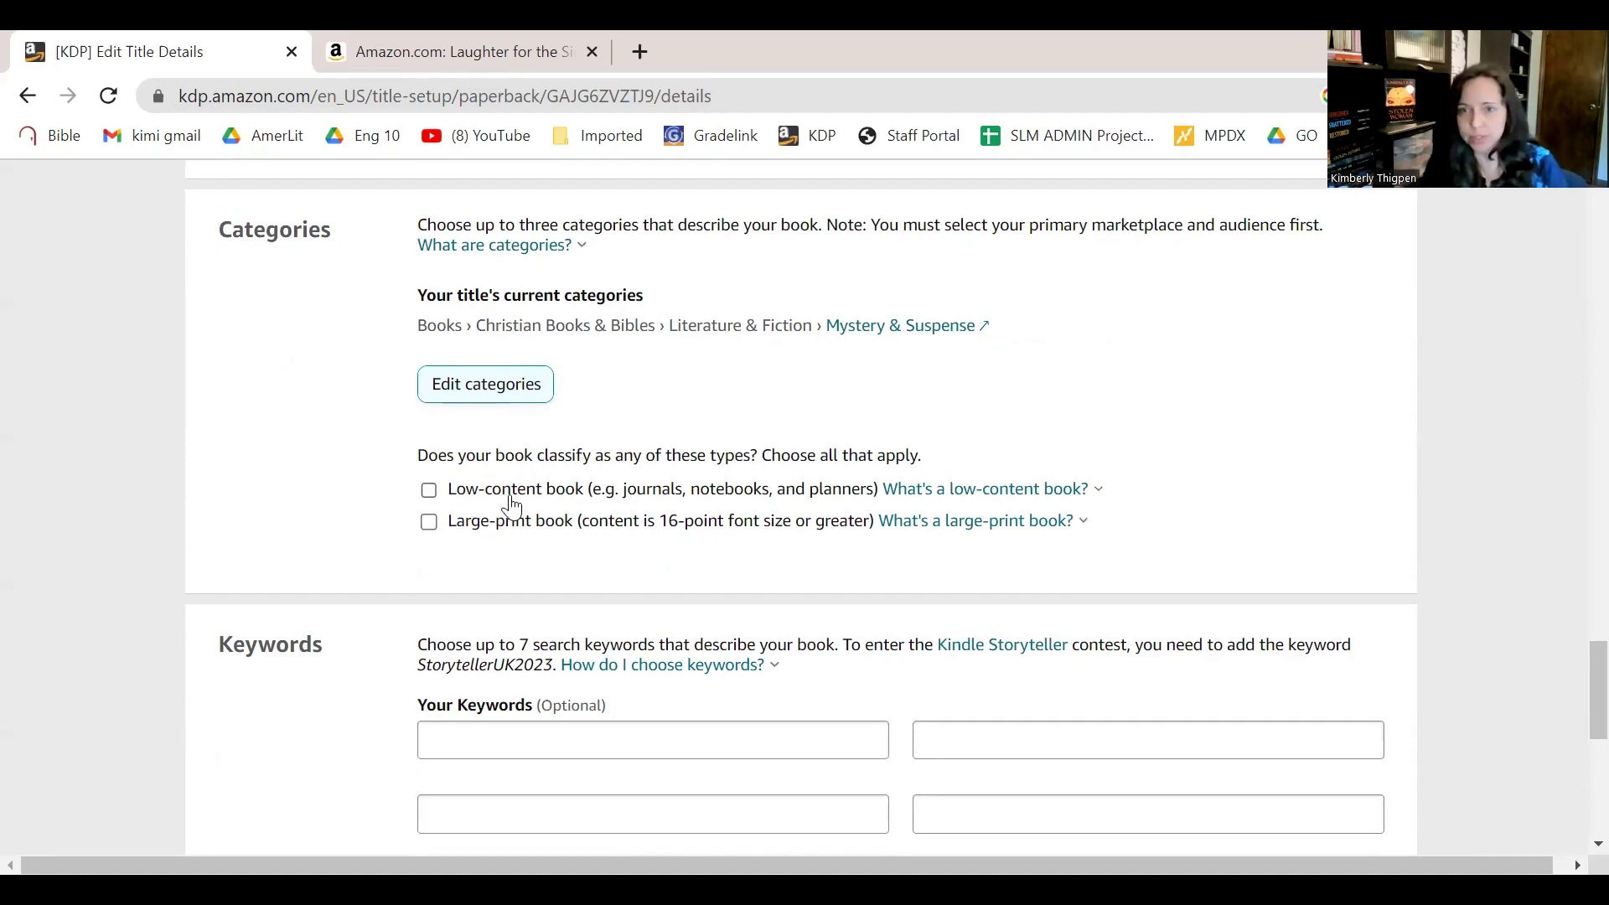
scroll(513, 503, down, 2)
scroll(352, 535, down, 3)
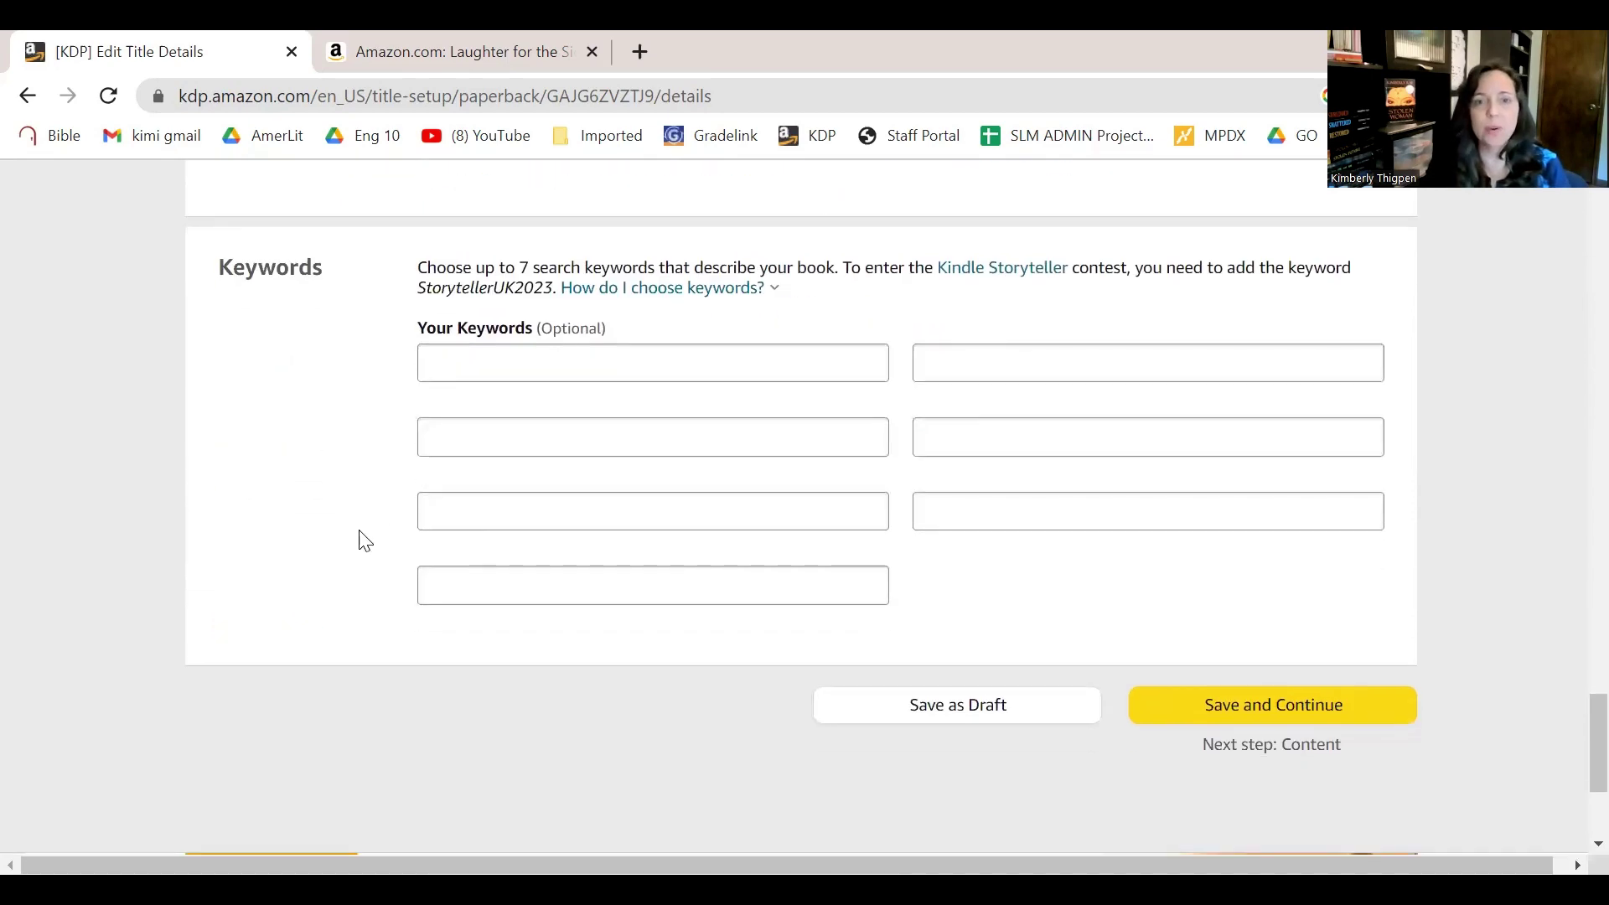
Enter the keywords 'christian romantic suspense' and 'fighting human trafficking'.
click(648, 359)
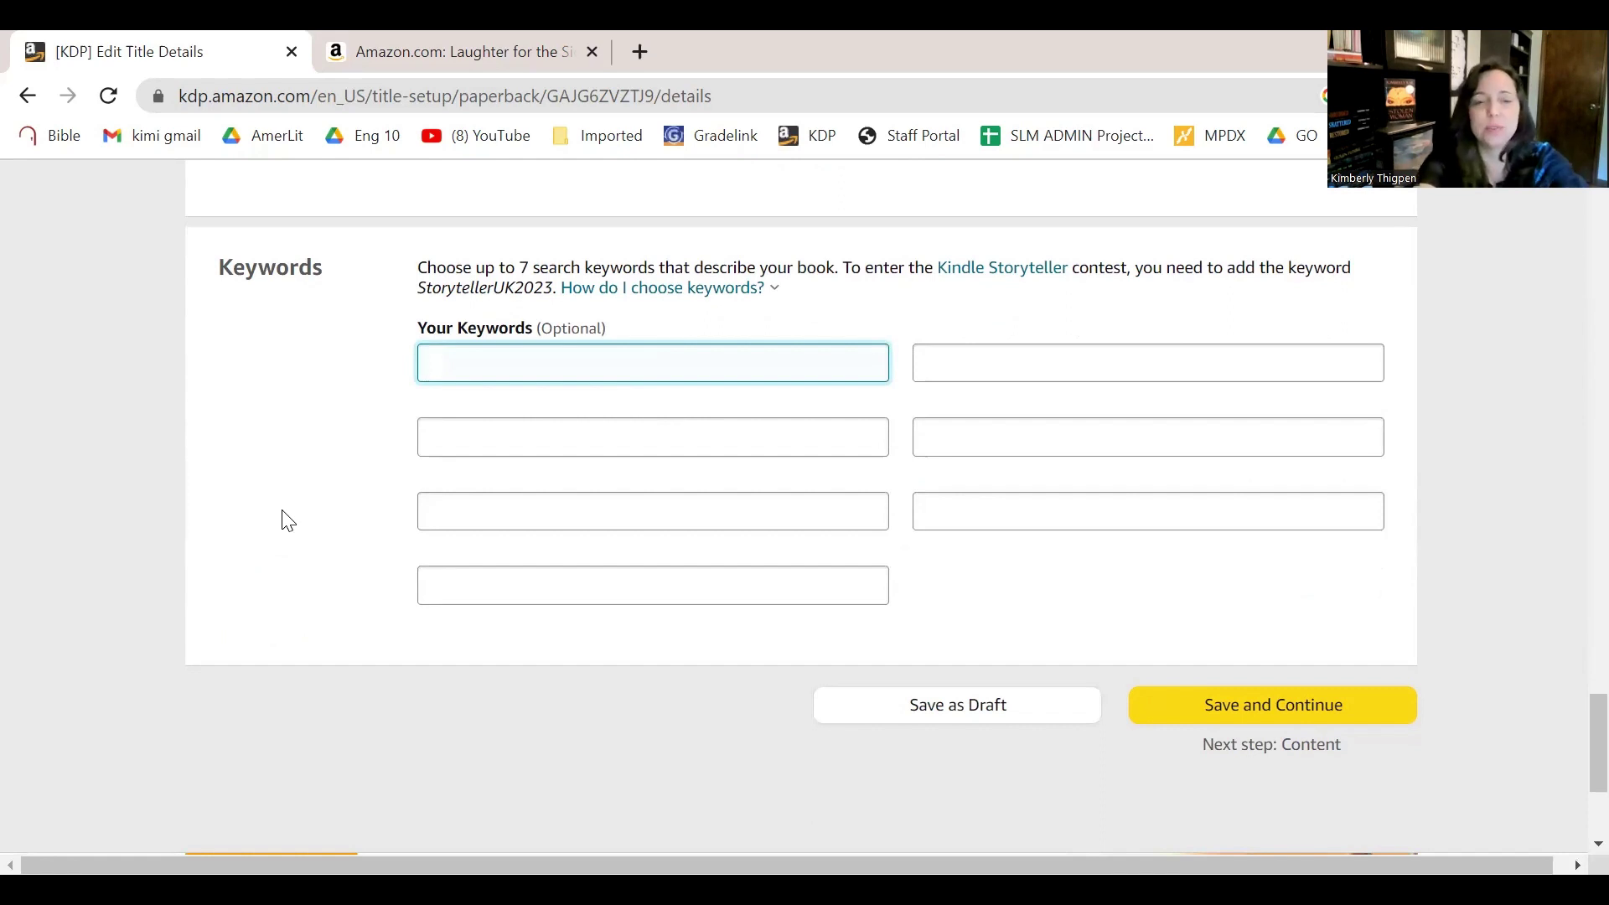
text(christian )
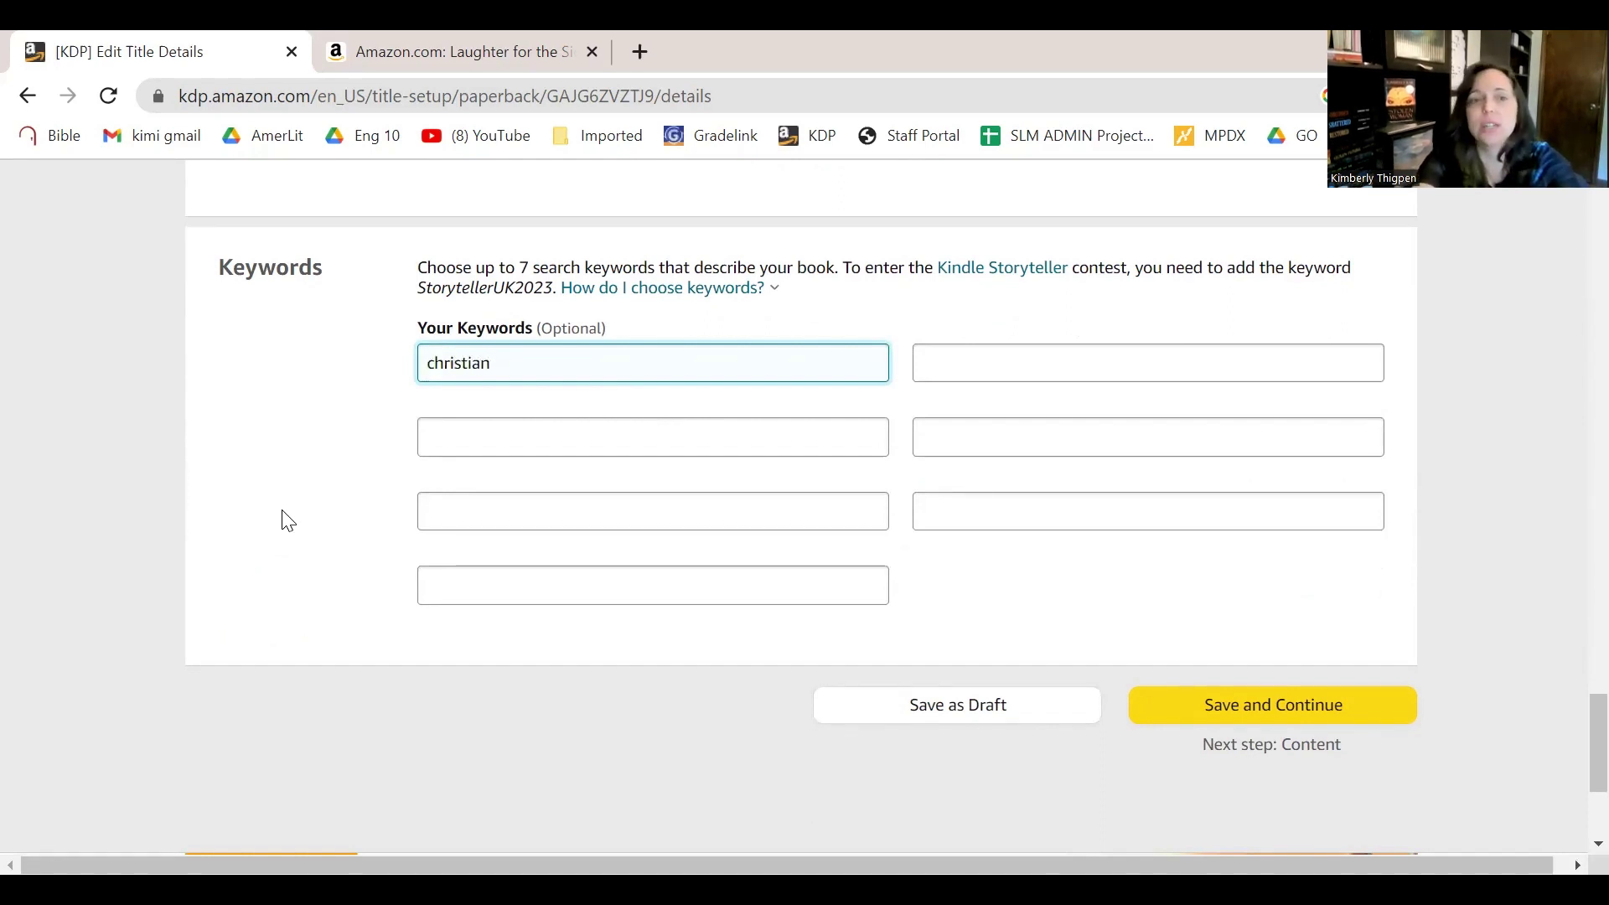
text(romantic suspense)
key(Tab)
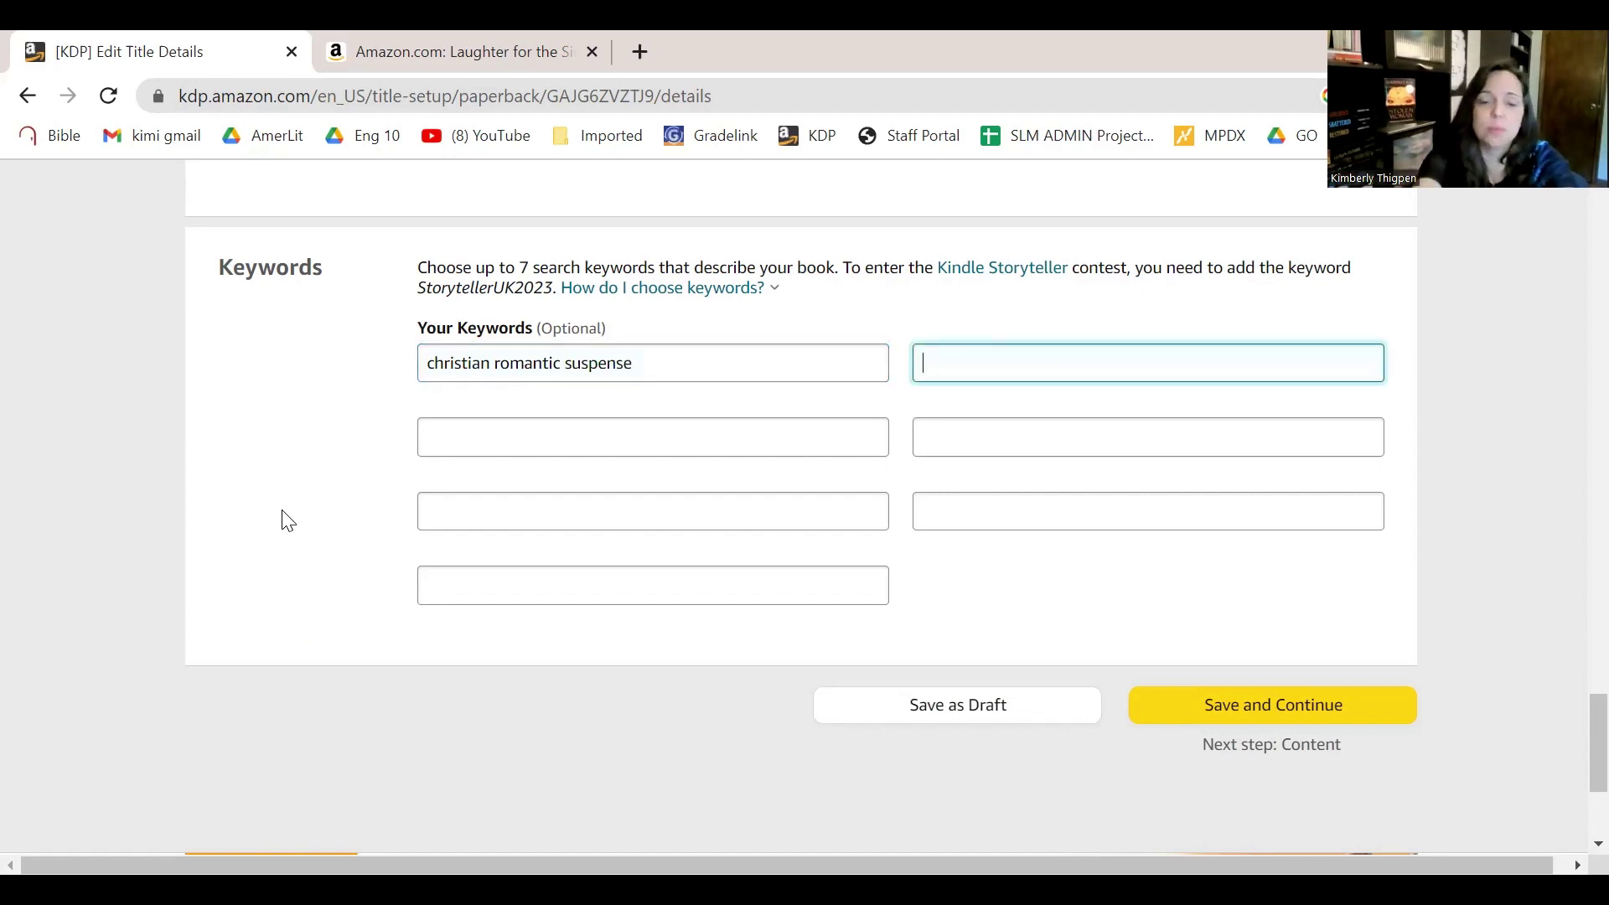
text(fighting human trafificking)
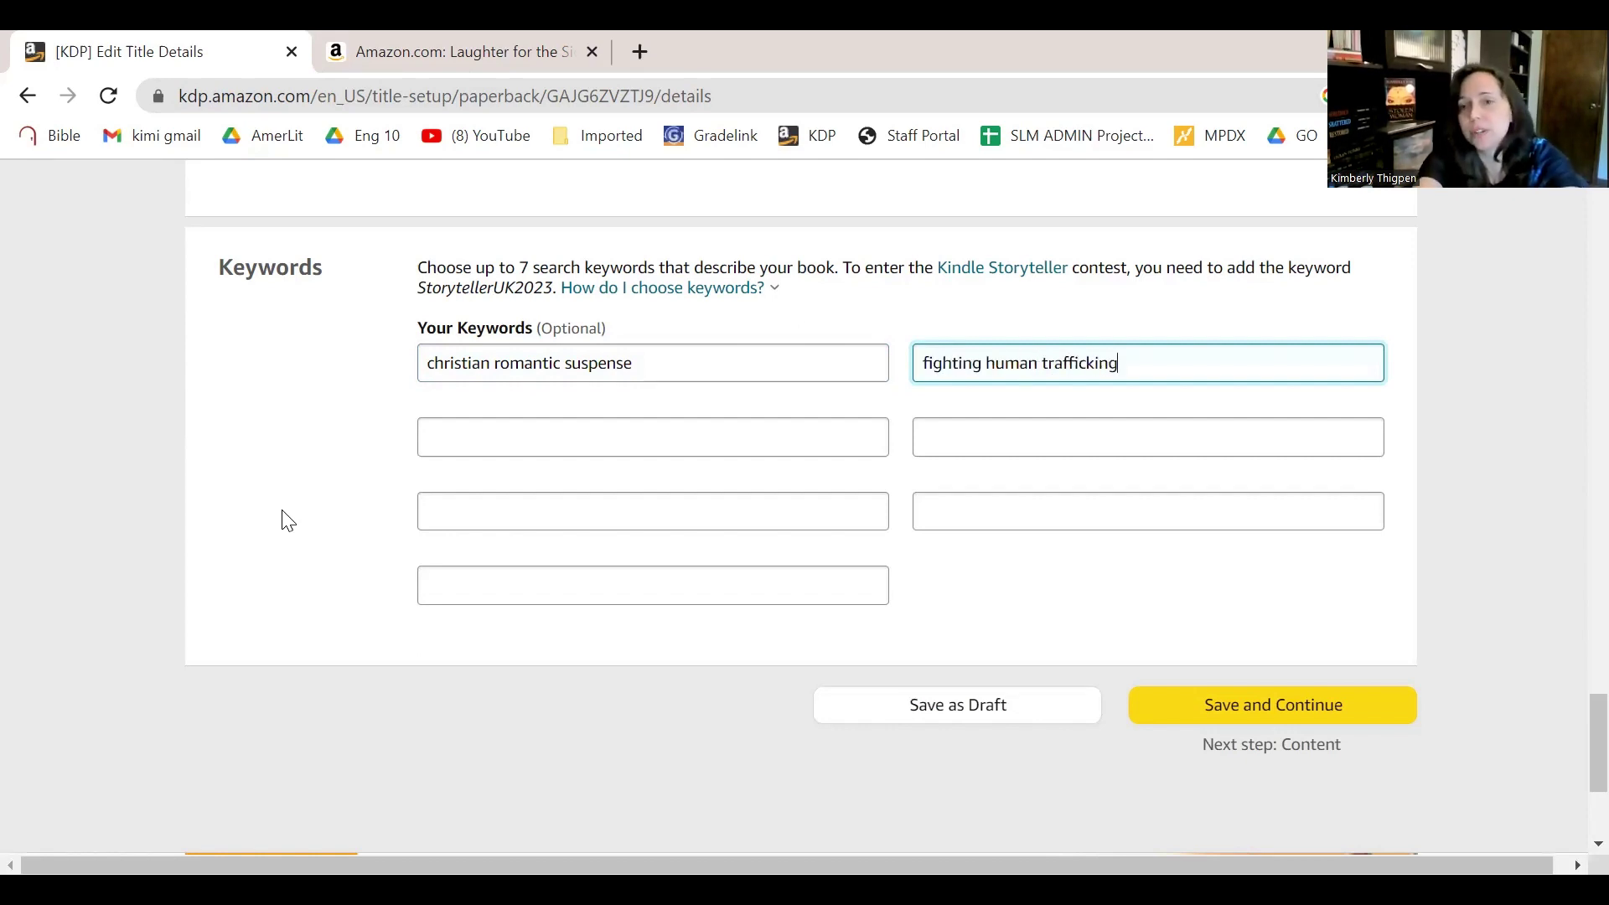
Enter the keywords 'fiction on women knowing their worth' and 'books in north carolina'.
key(Tab)
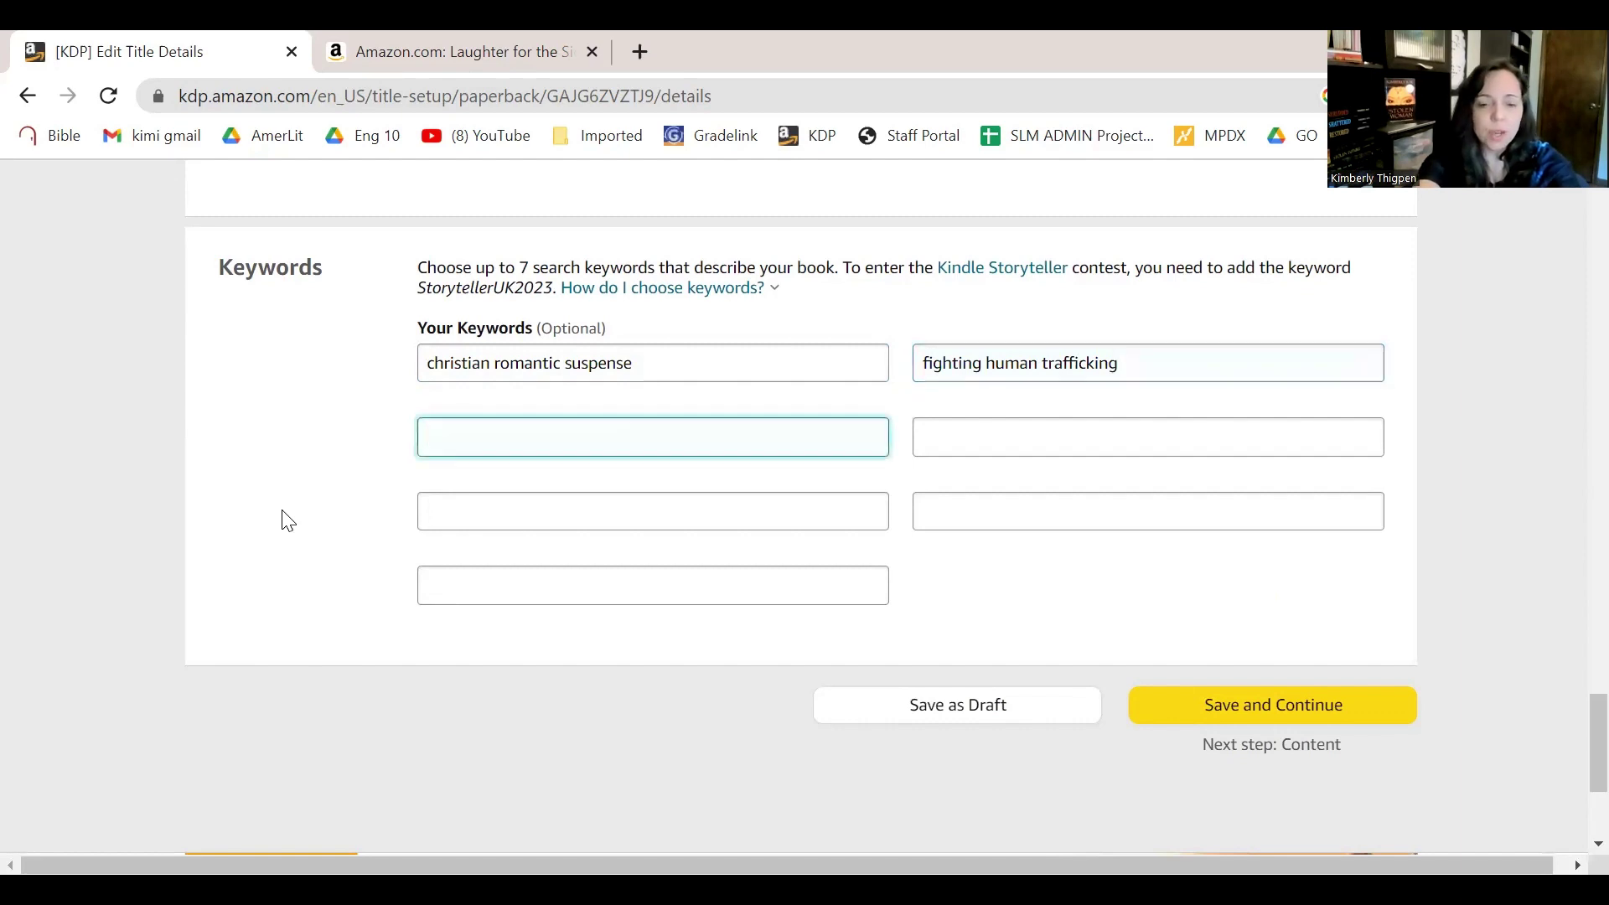
text(fiction on )
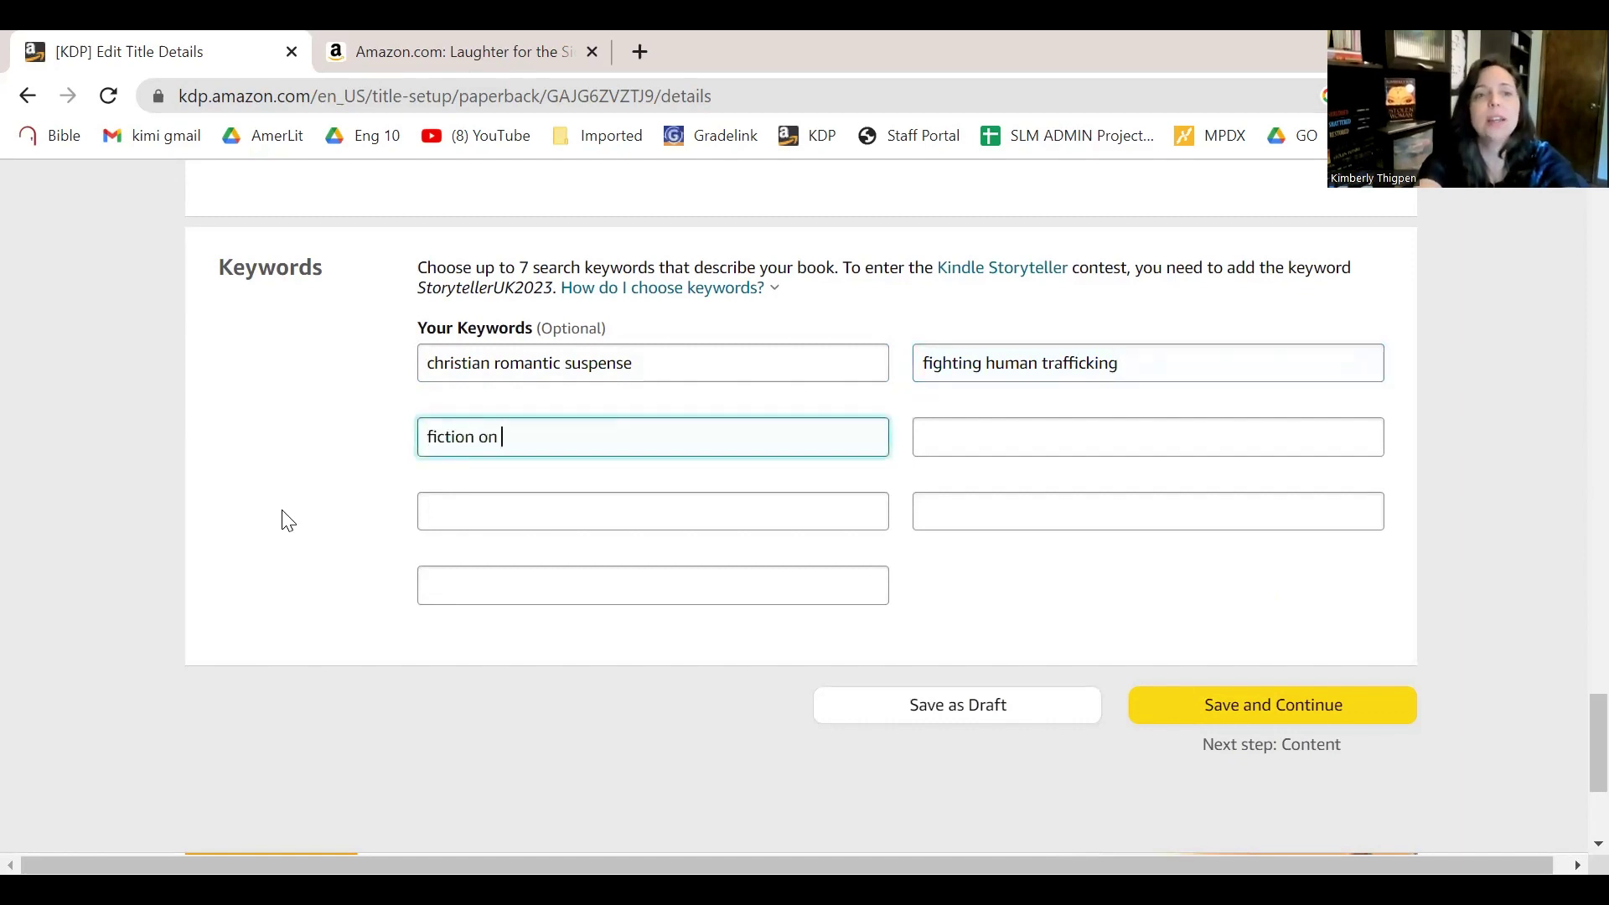
text(women knowing their)
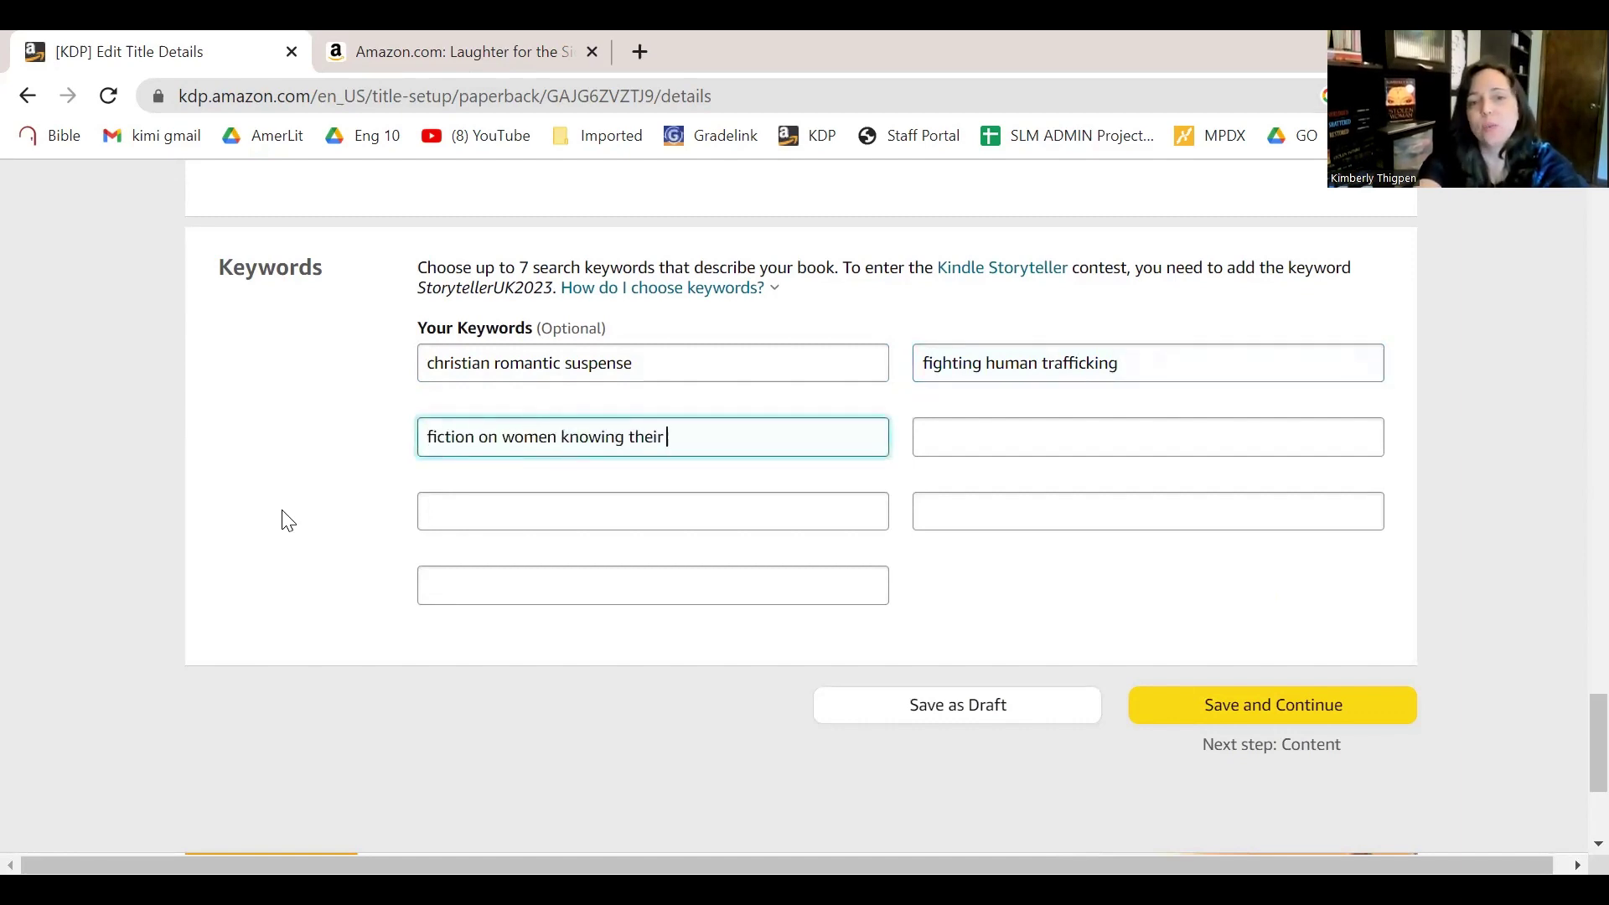
text(wrth)
key(BackSpace)
key(BackSpace)
key(BackSpace)
key(BackSpace)
key(BackSpace)
text(worth)
key(Tab)
text(north ca)
key(BackSpace)
key(BackSpace)
key(BackSpace)
key(BackSpace)
key(BackSpace)
key(BackSpace)
key(BackSpace)
key(BackSpace)
text(books)
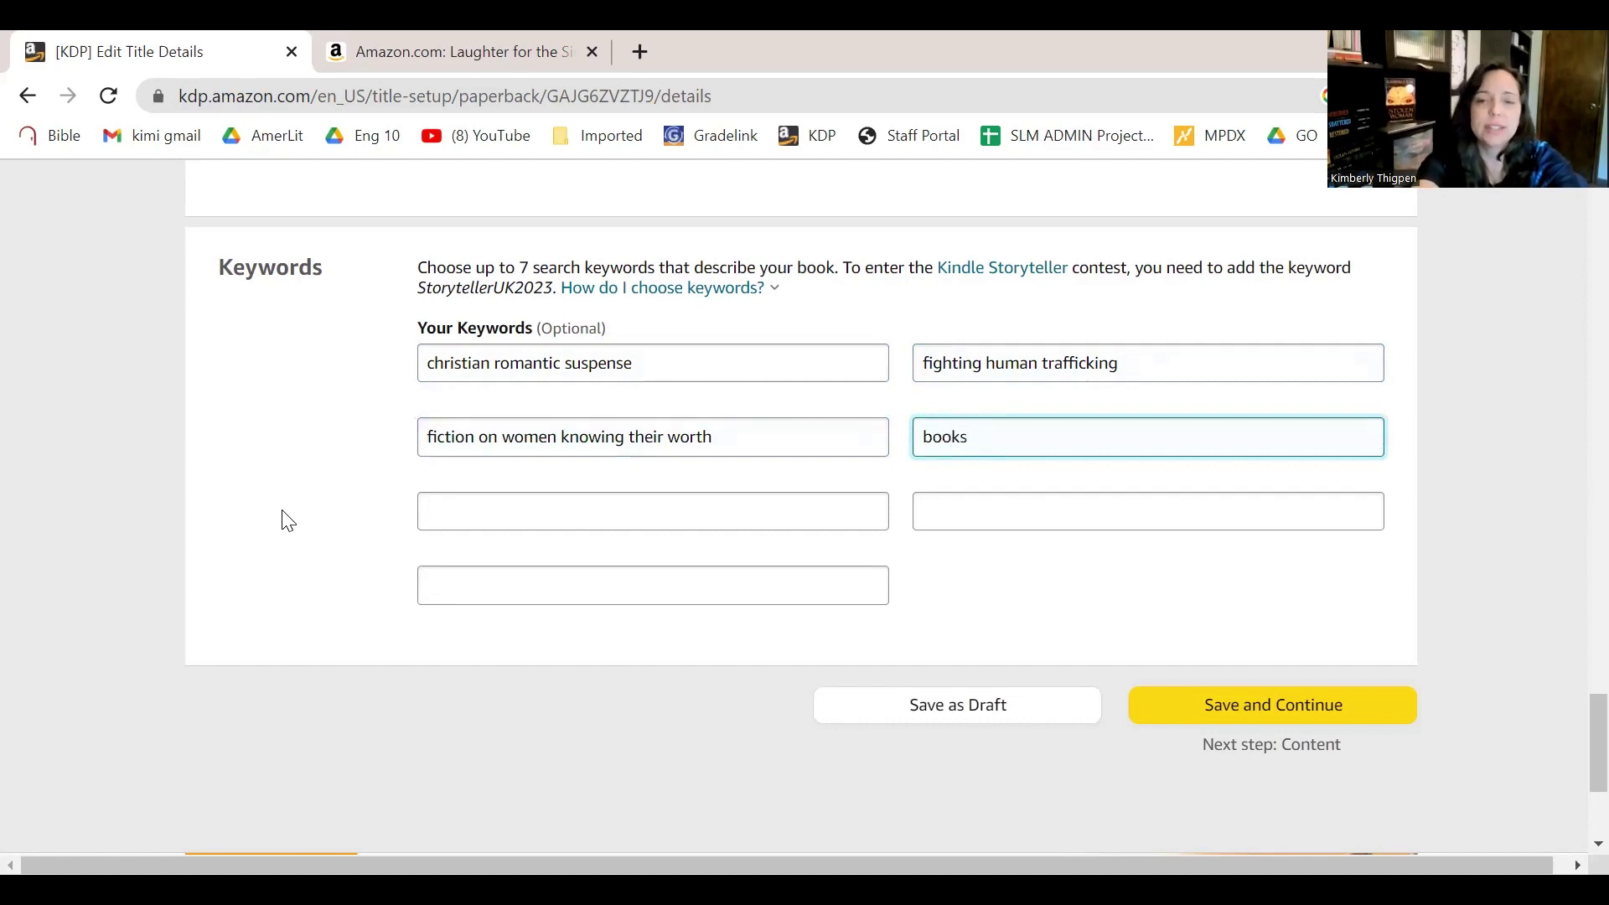
text( in northa c)
key(BackSpace)
text(arolina)
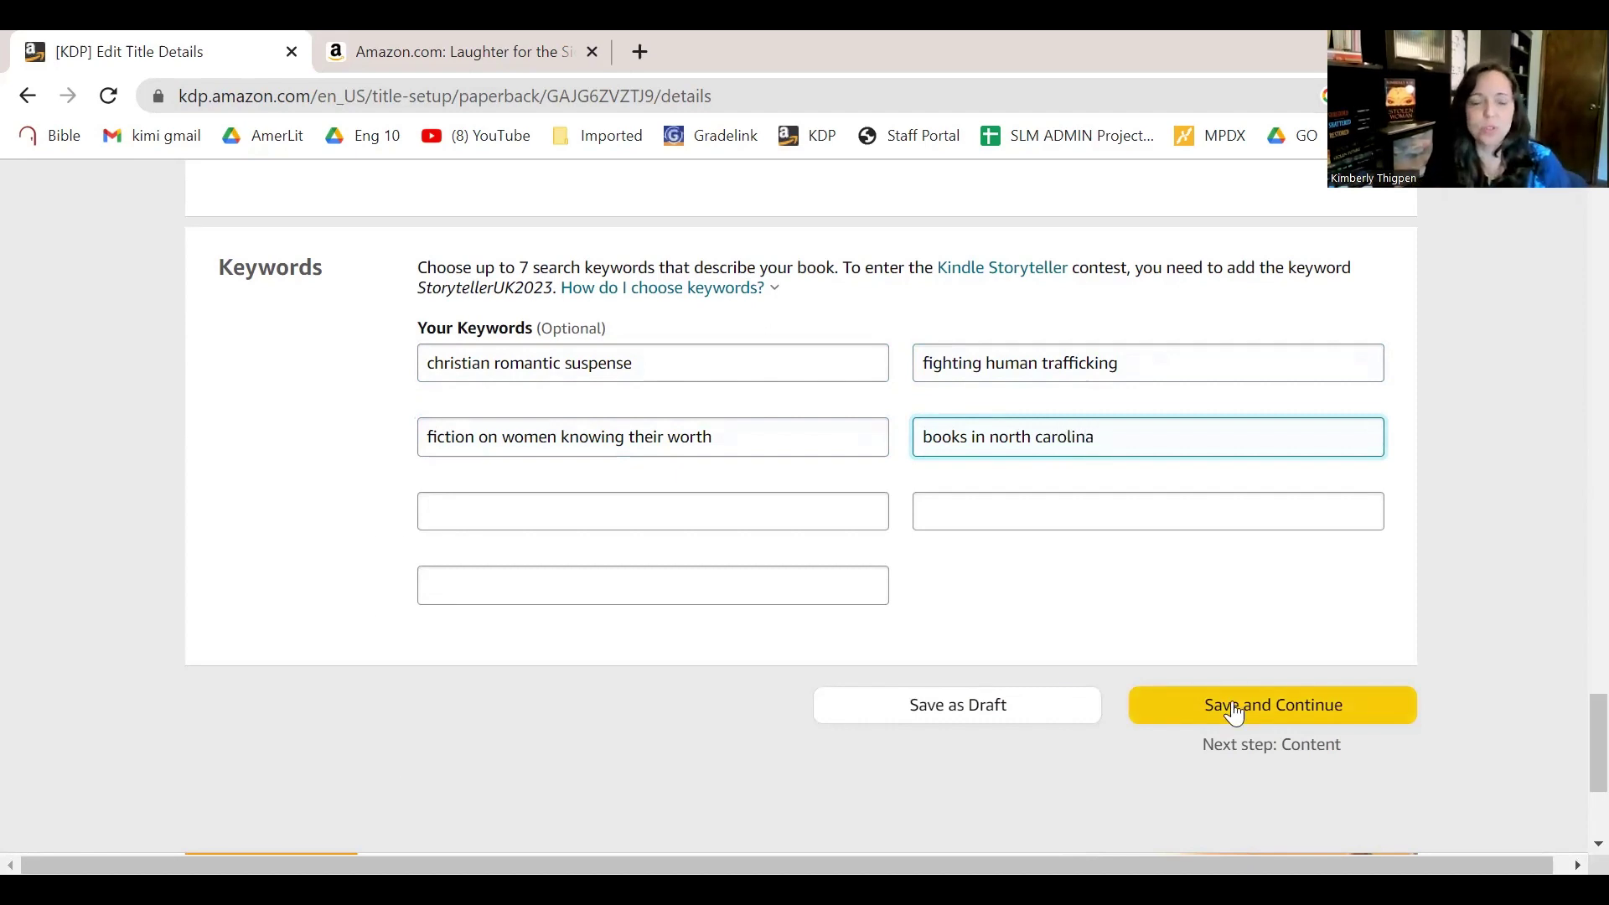
click(752, 518)
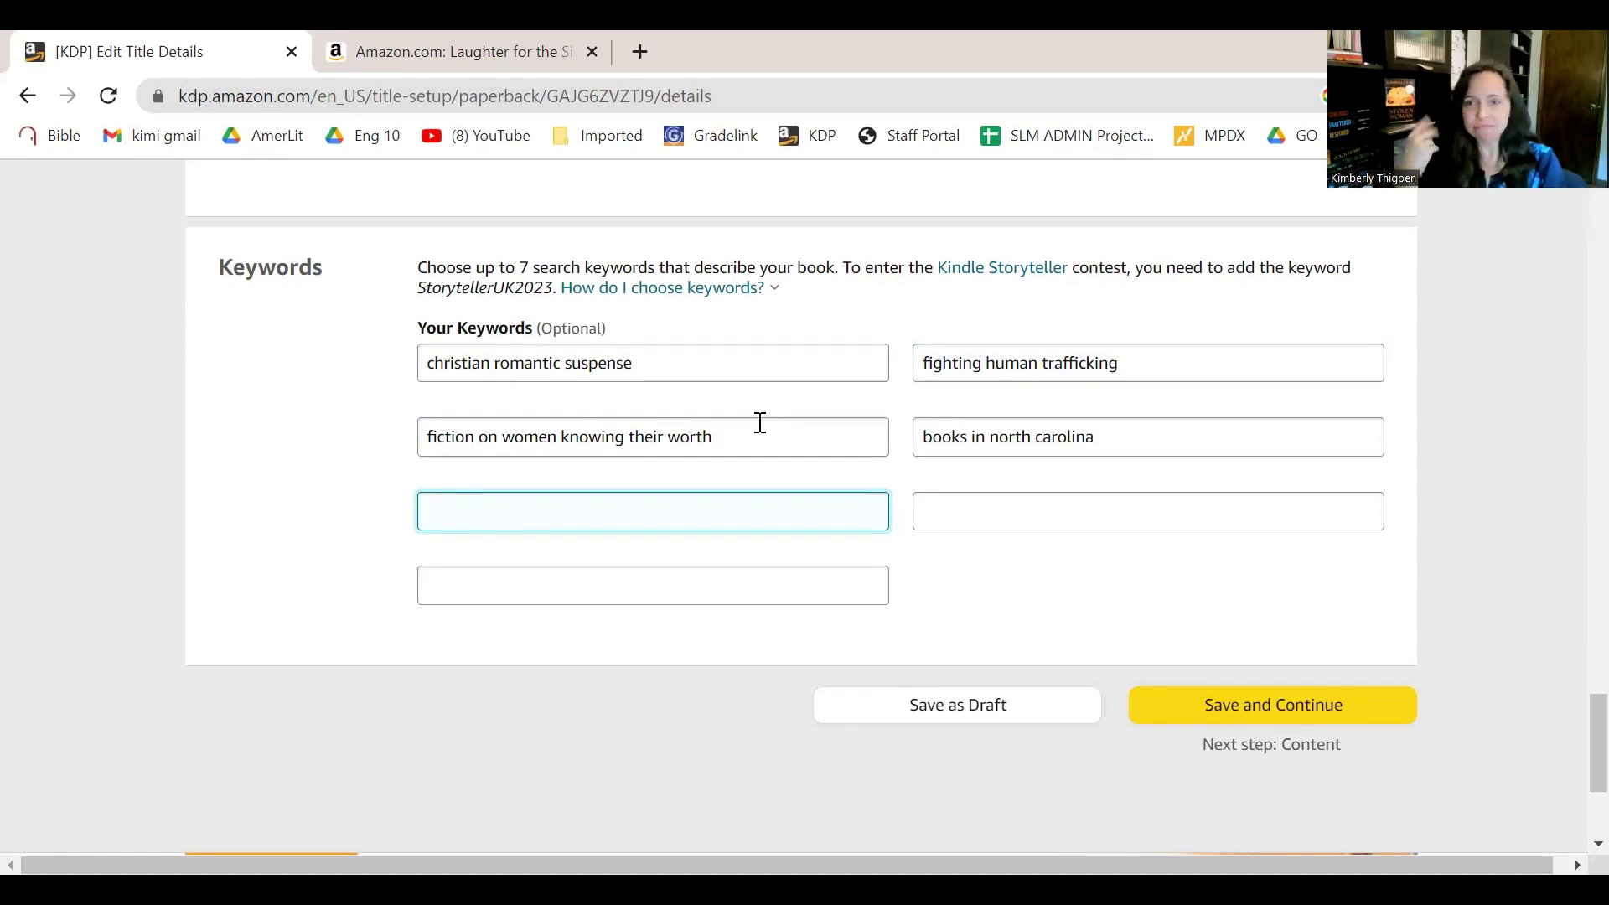
click(1248, 707)
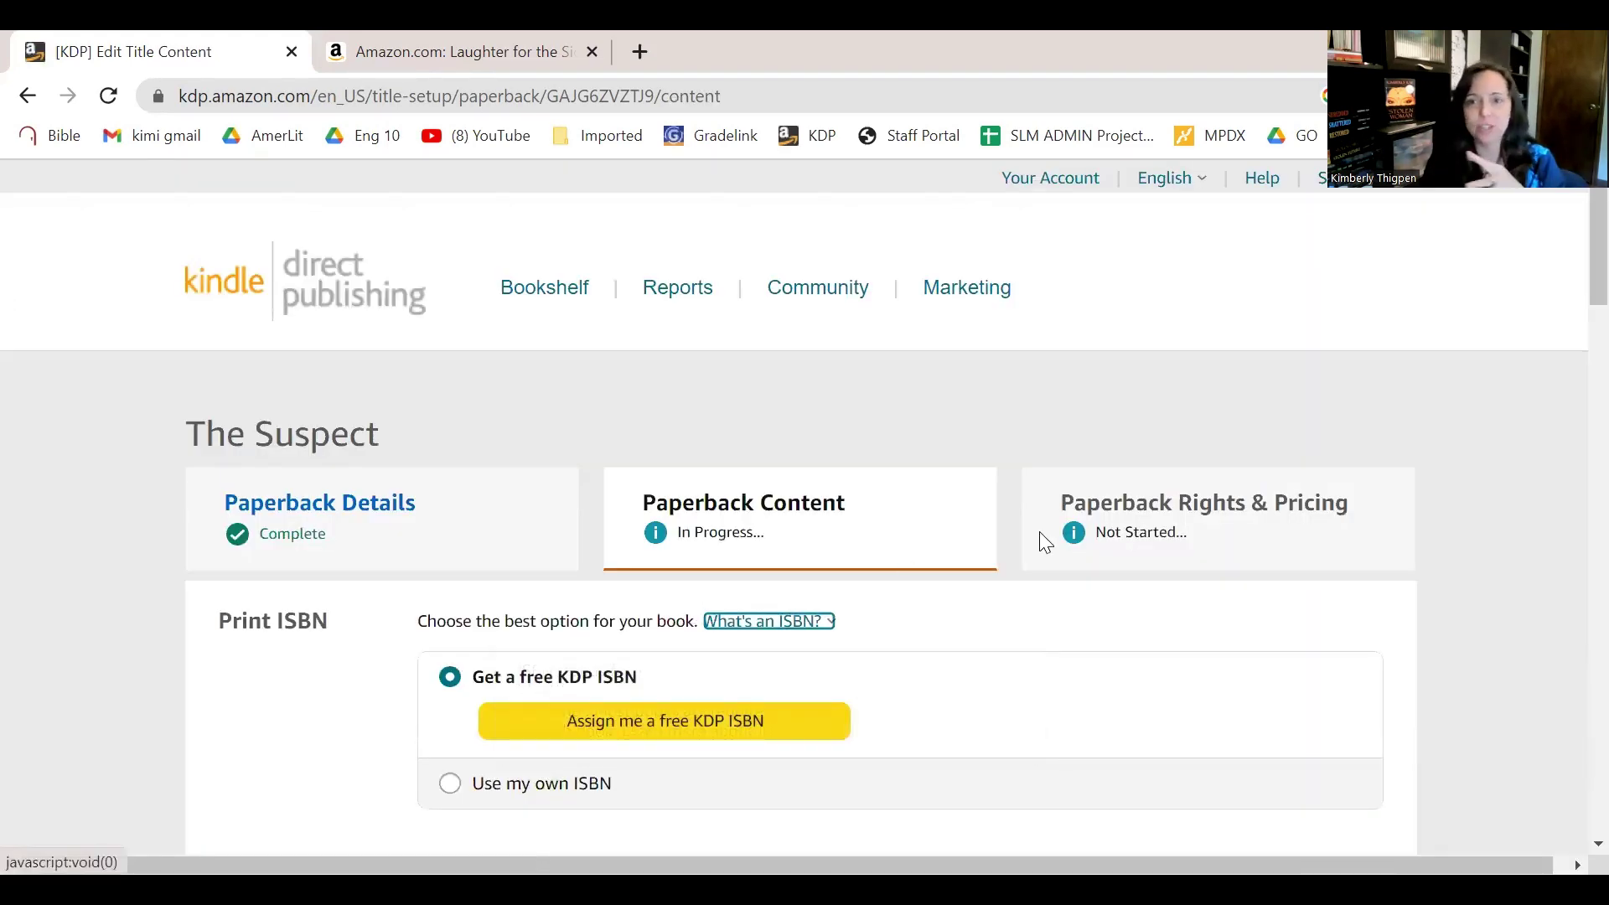
scroll(1039, 531, down, 1)
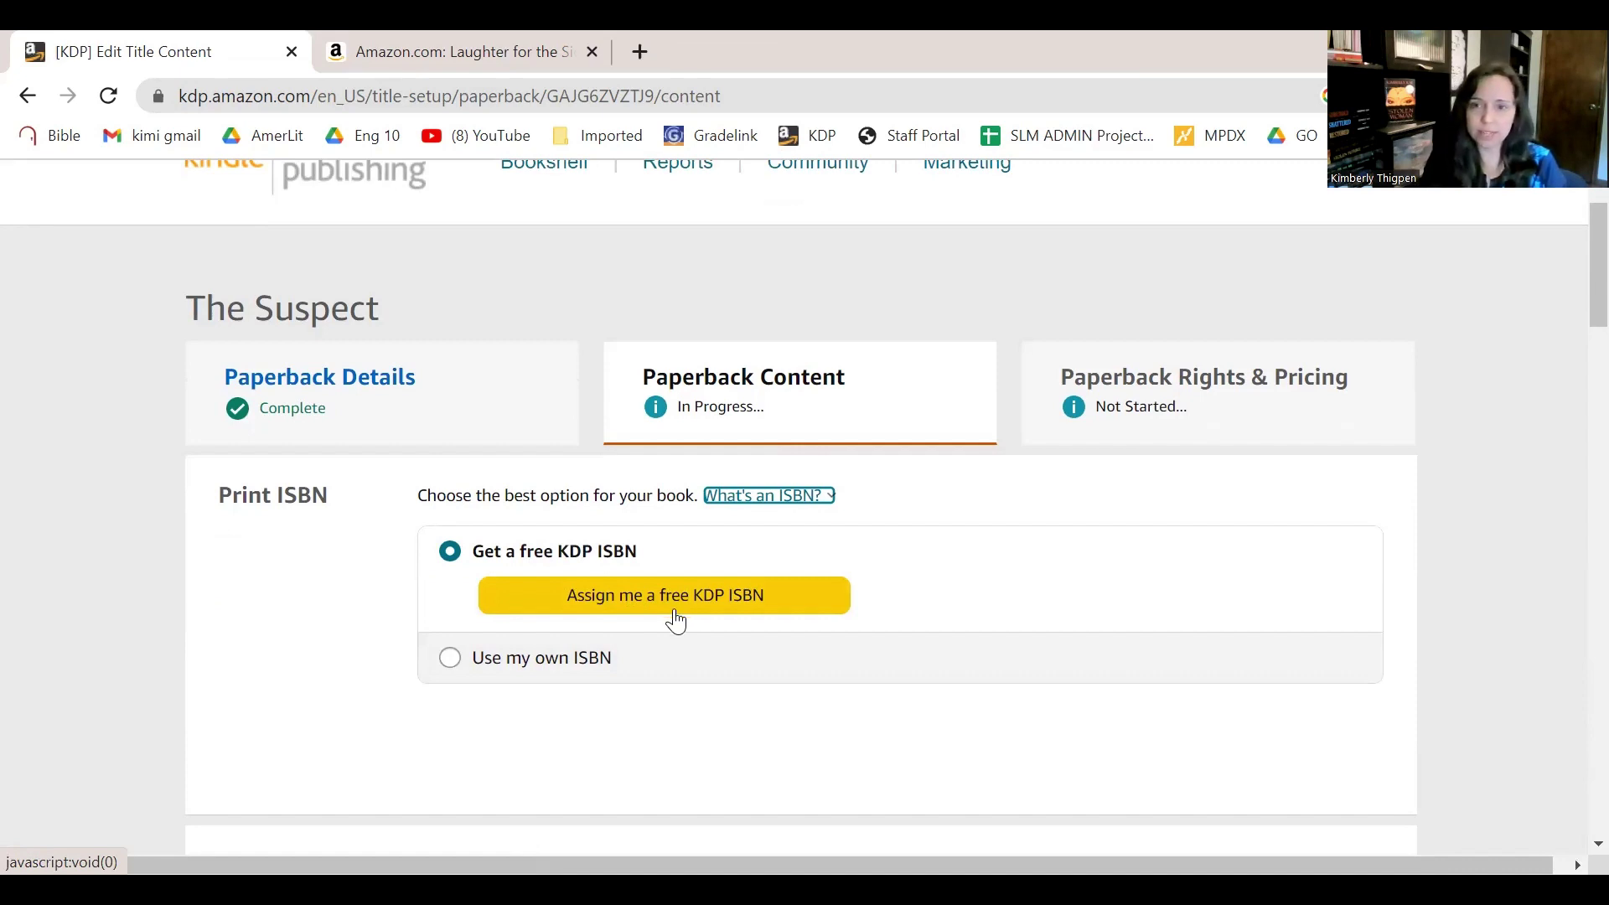
click(630, 600)
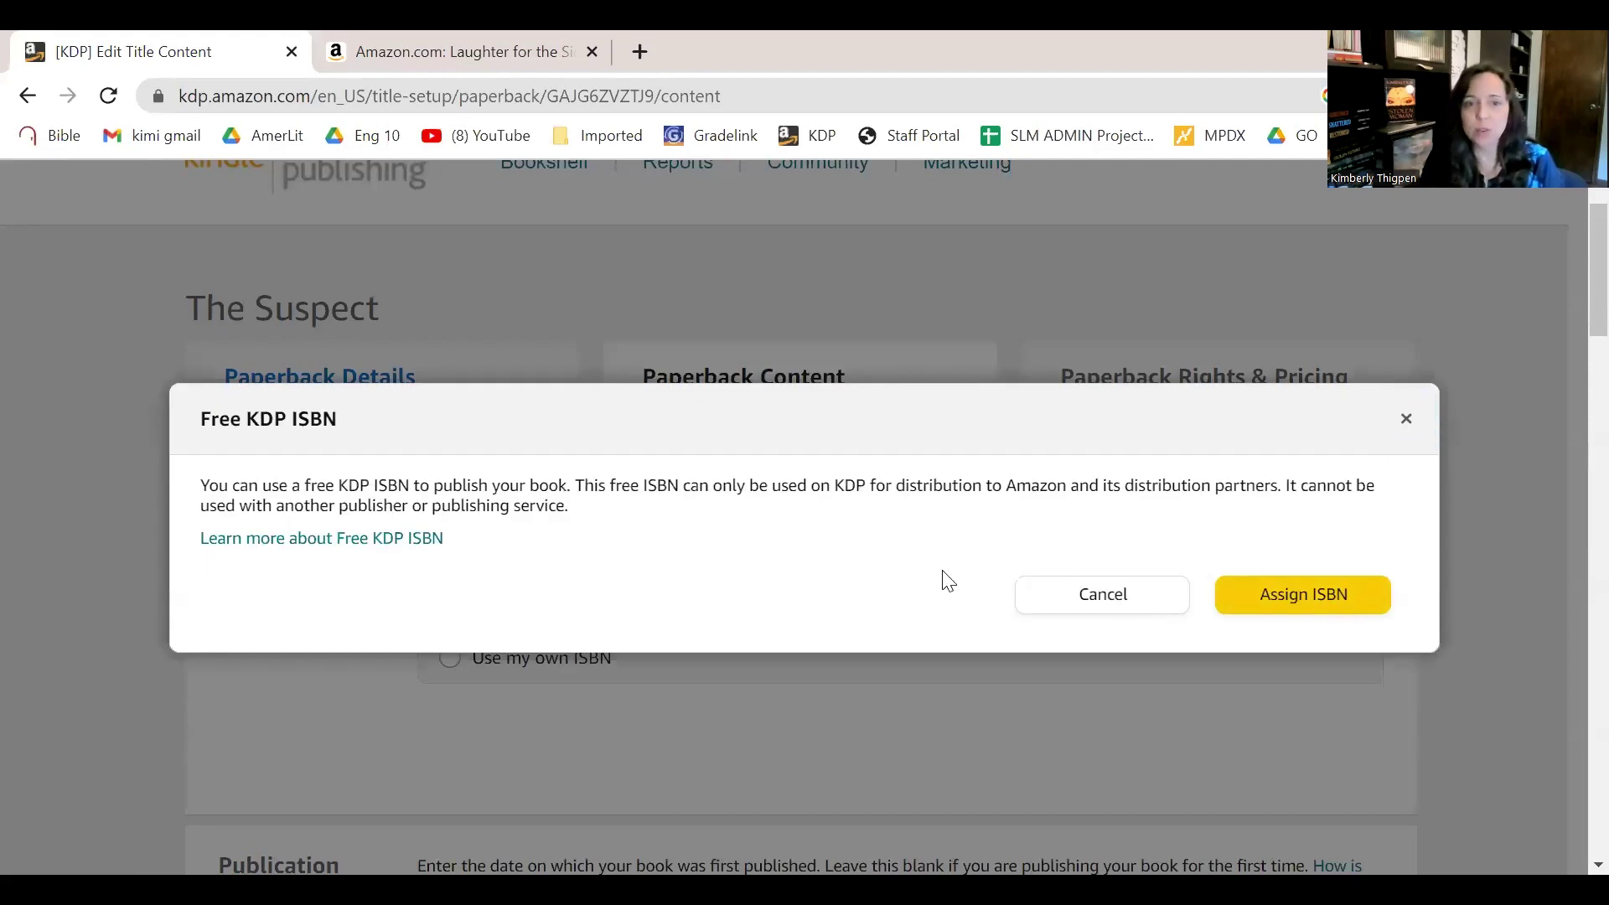
click(1345, 598)
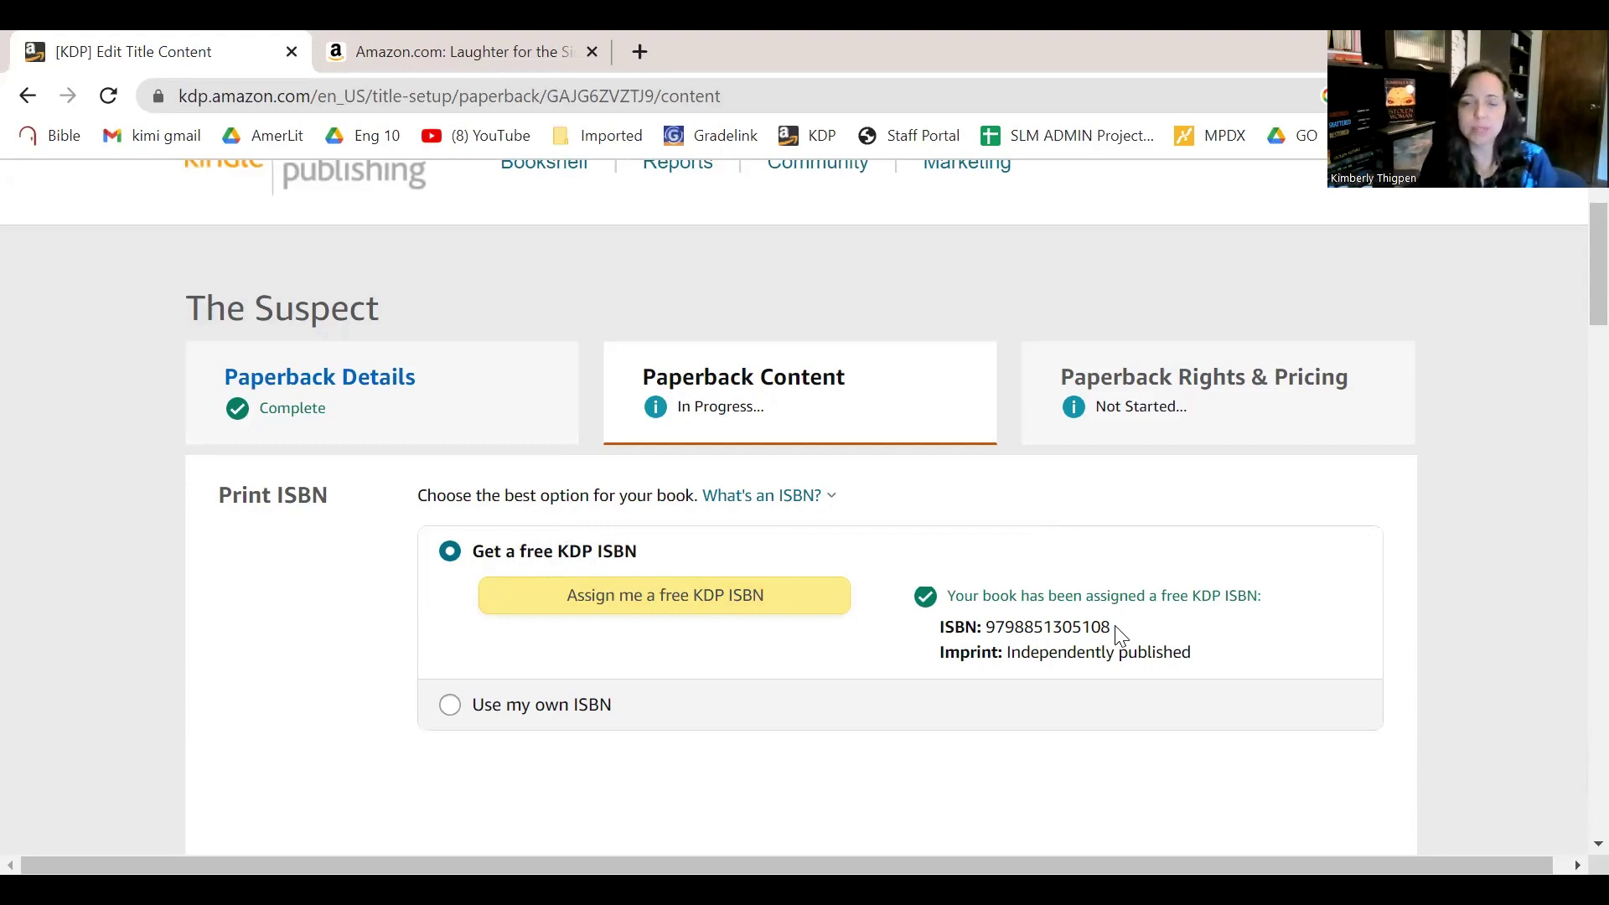
scroll(910, 666, down, 3)
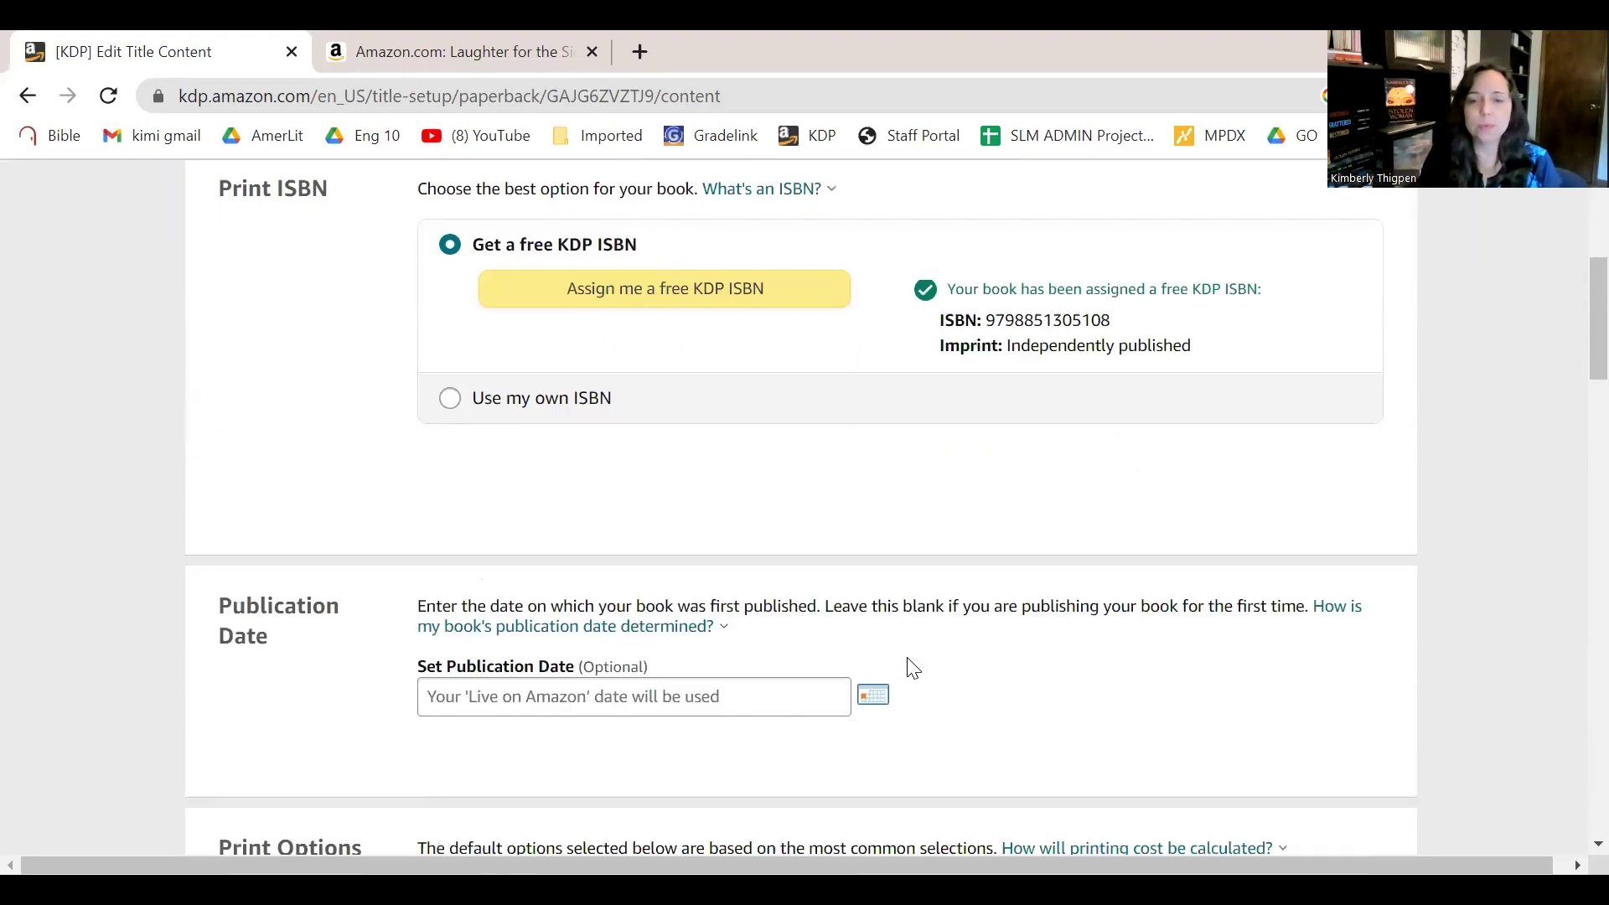
scroll(914, 668, down, 1)
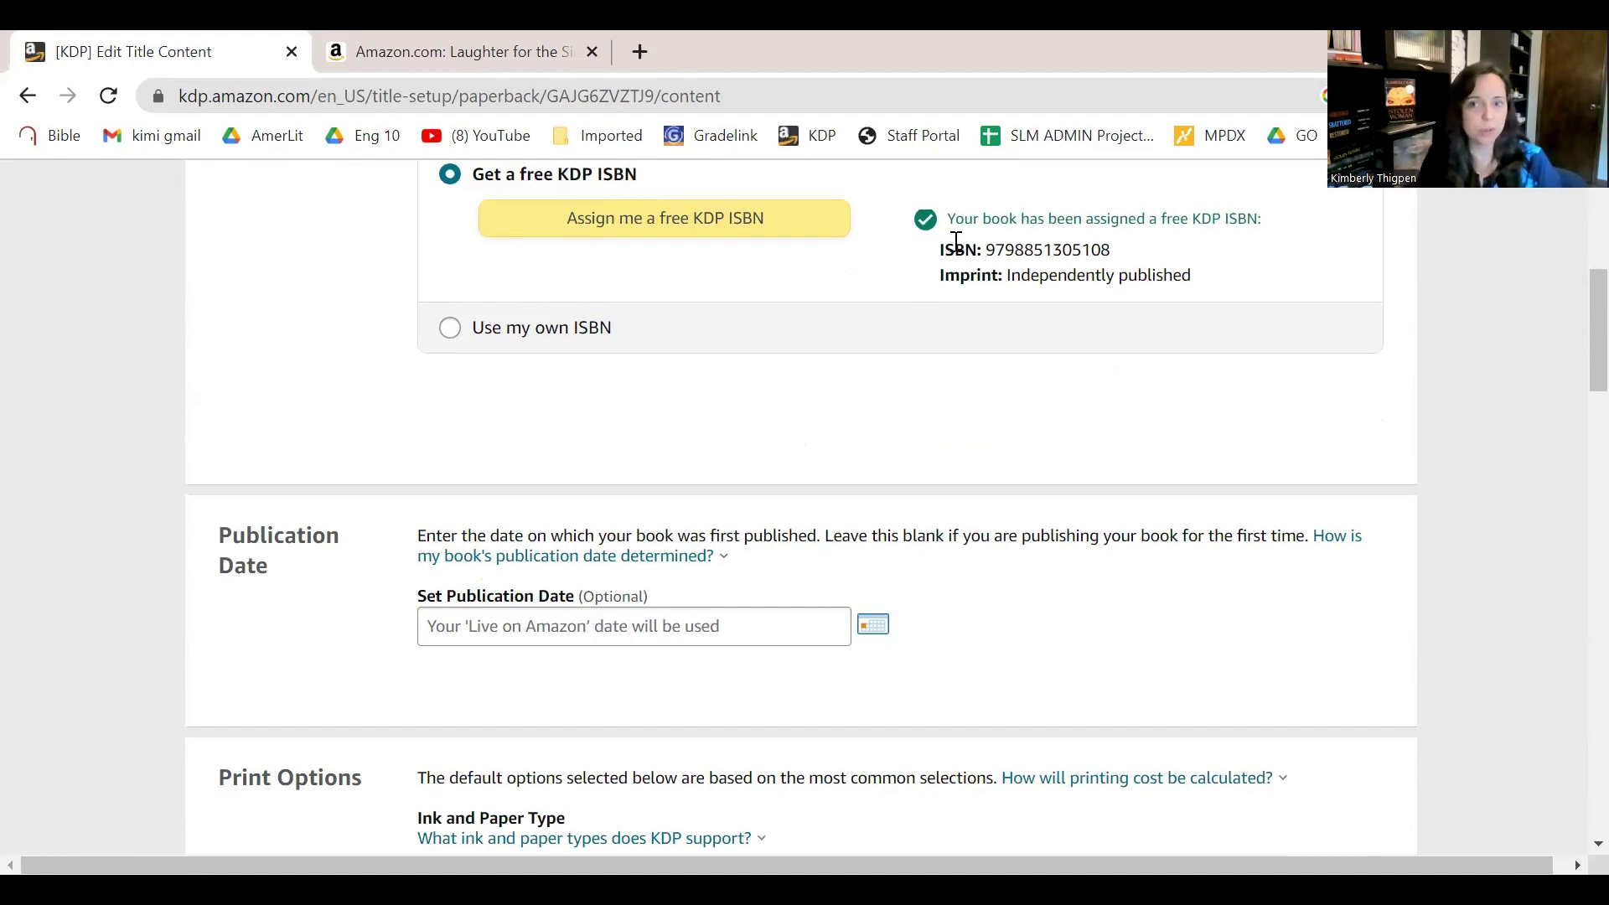
scroll(482, 447, down, 2)
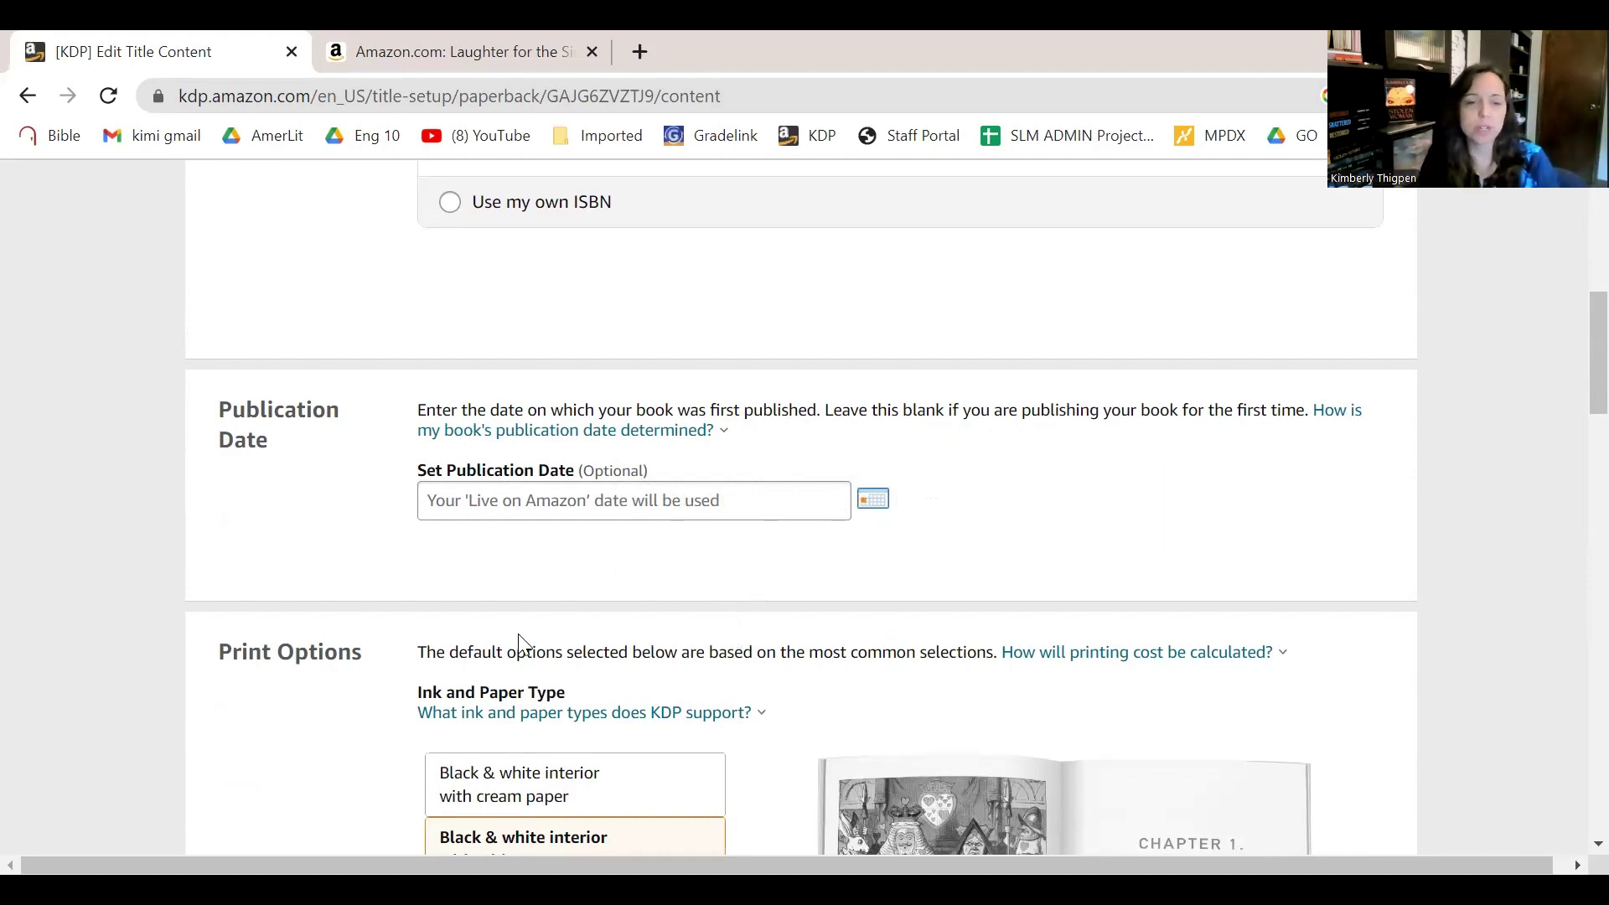
scroll(336, 712, down, 3)
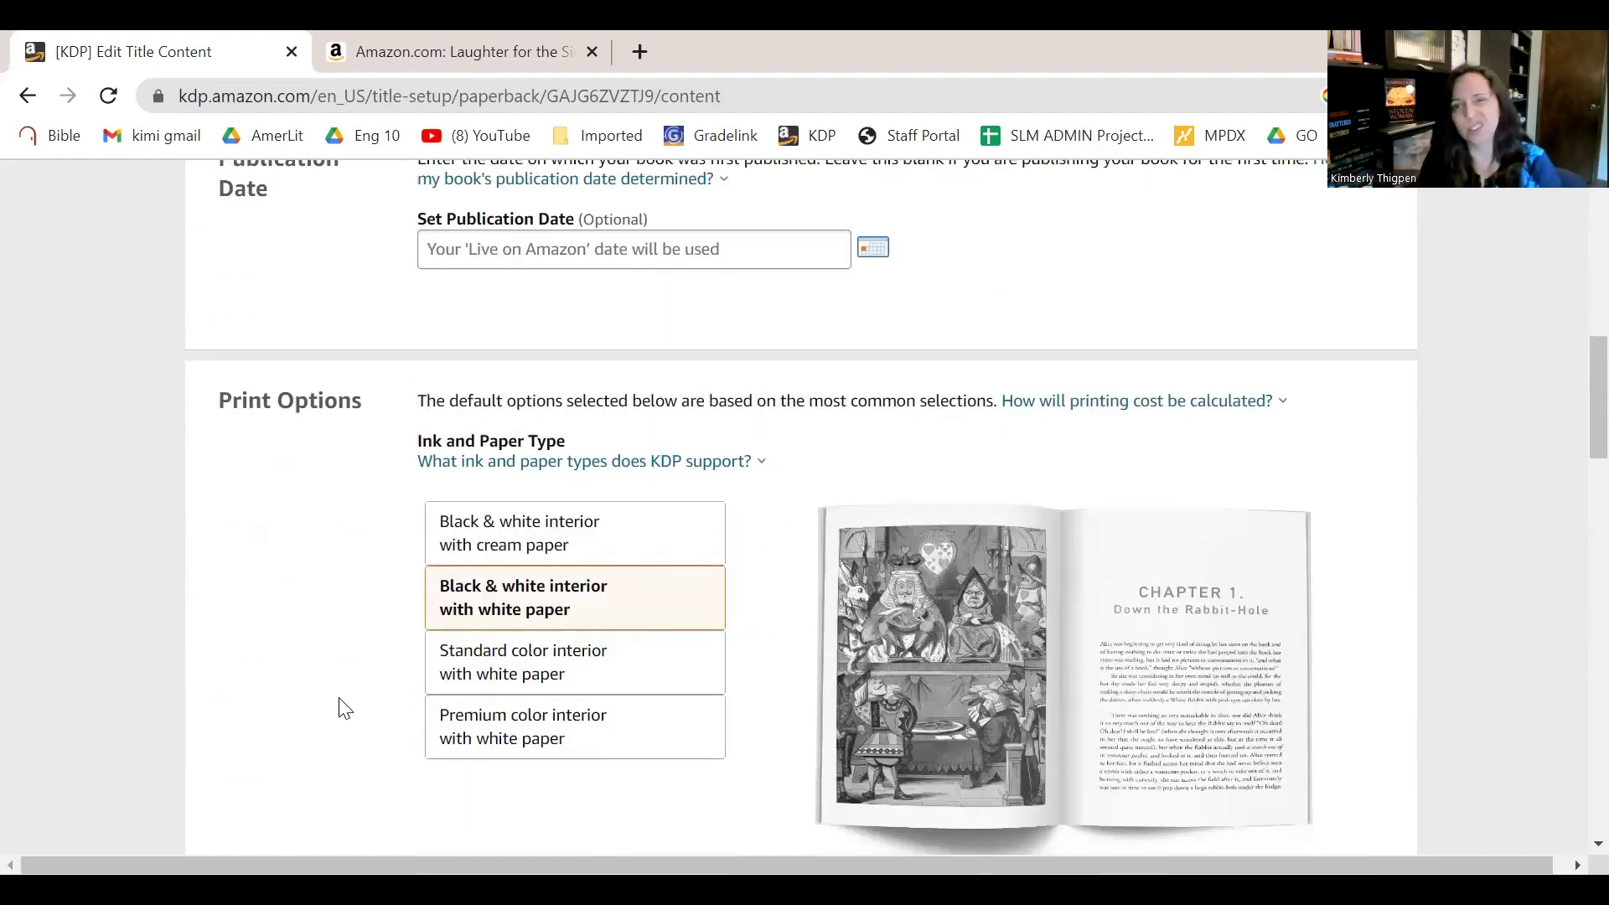
scroll(356, 658, down, 2)
scroll(363, 655, down, 2)
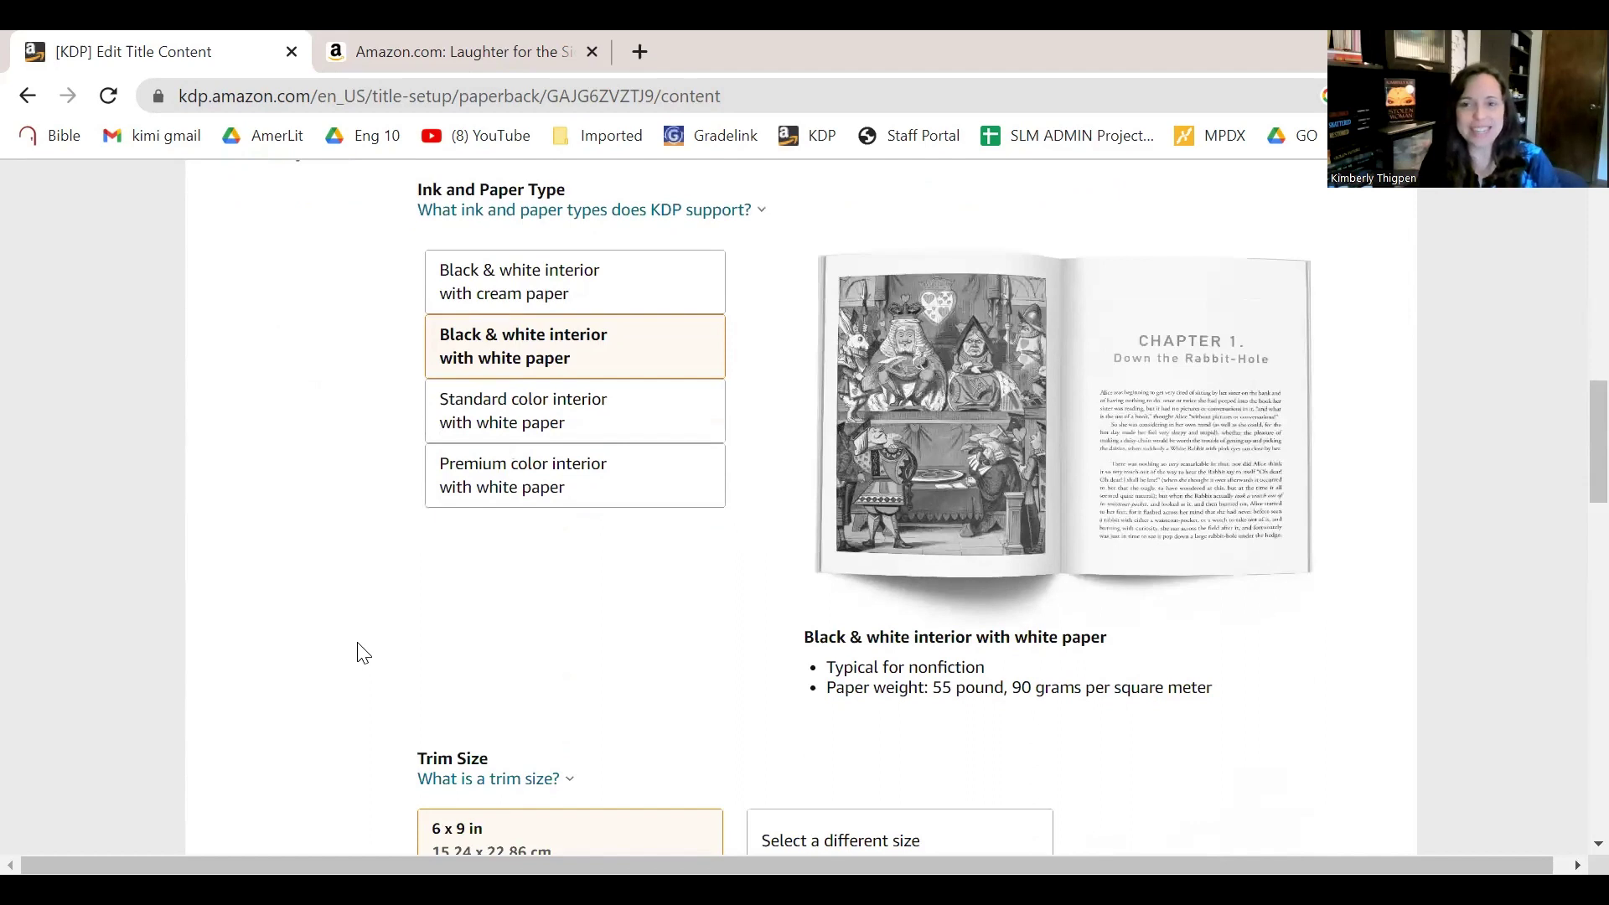